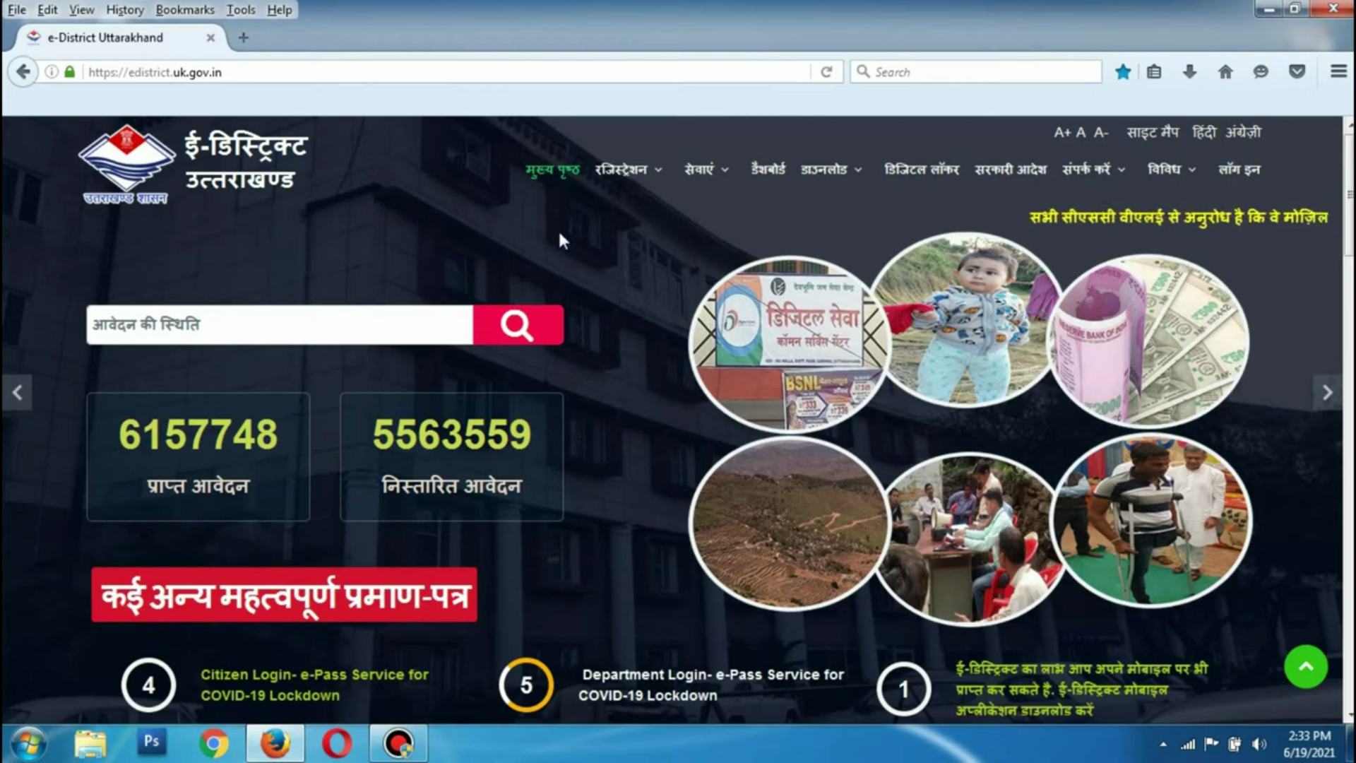
Sign in to the operator account with the saved user ID, password and image captcha
left_click(1240, 170)
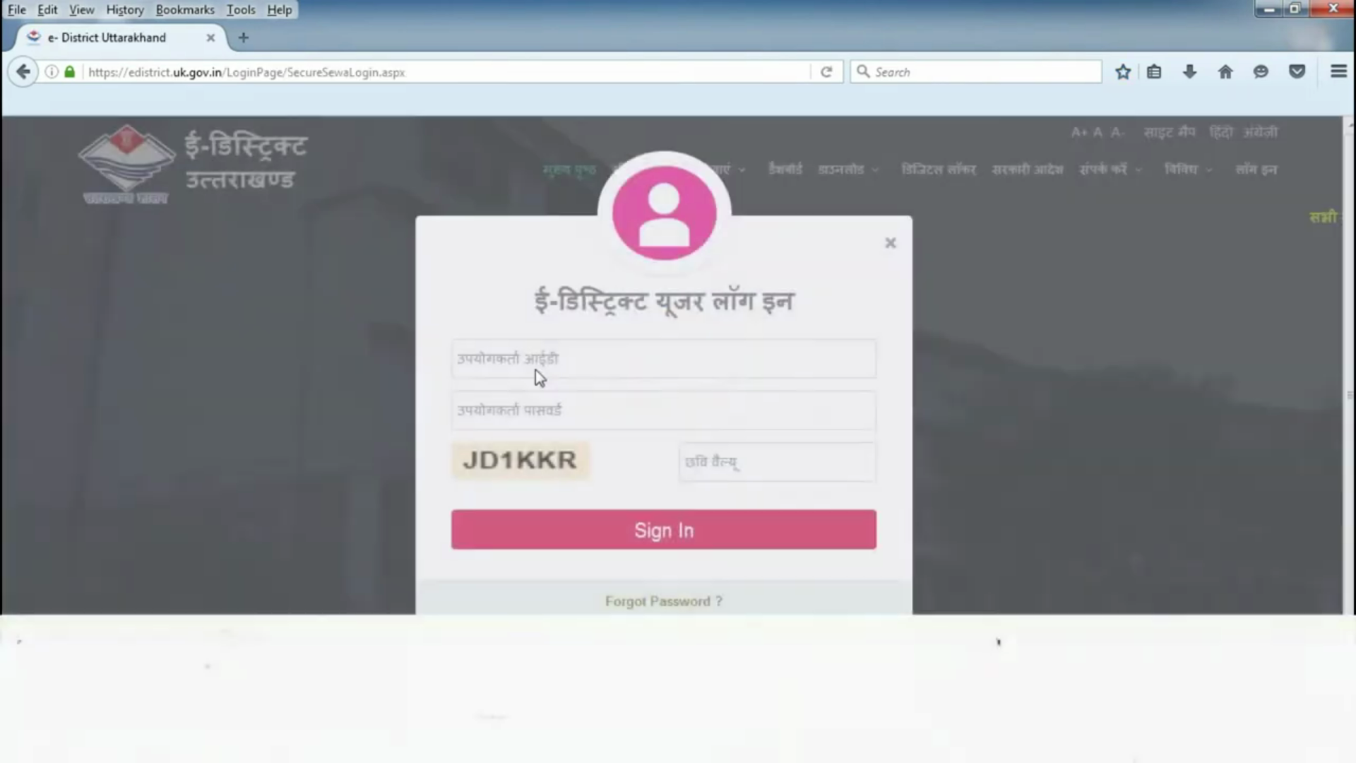
left_click(541, 362)
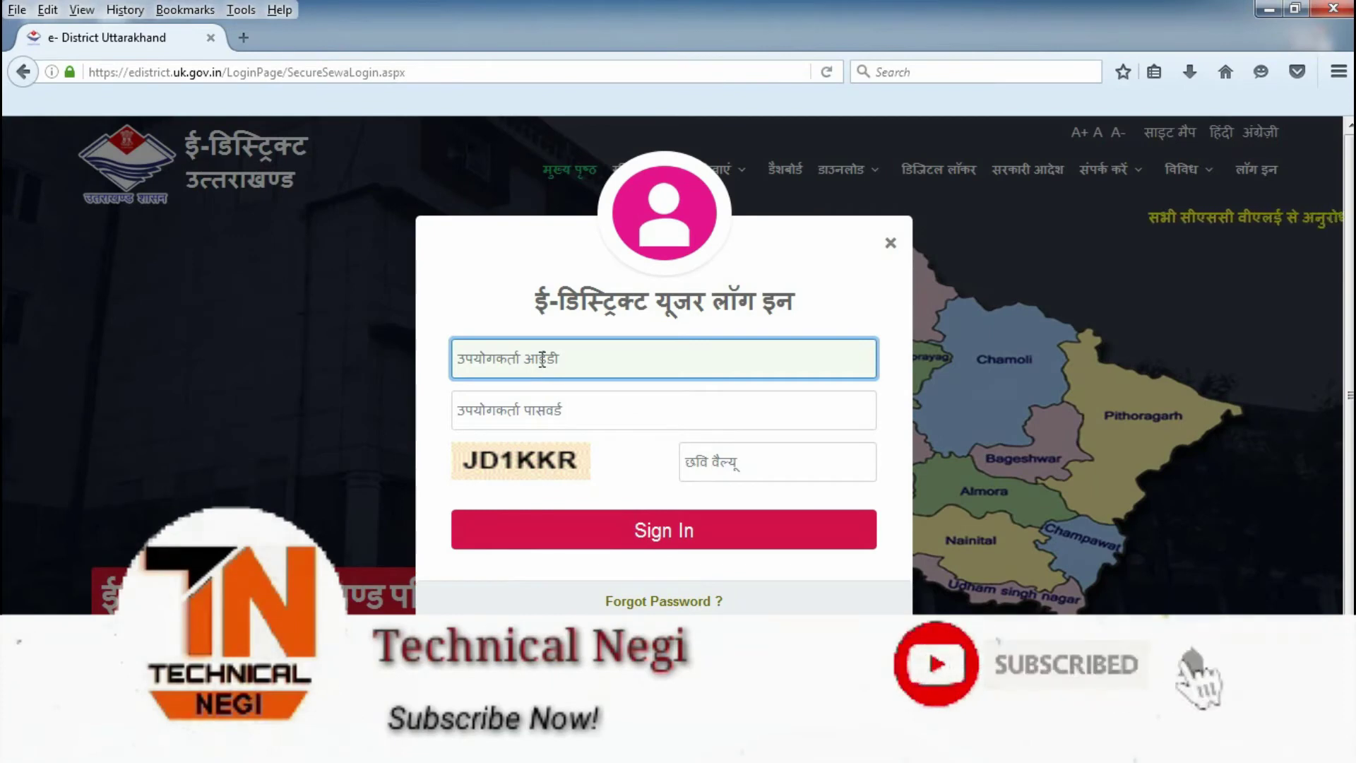
left_click(541, 360)
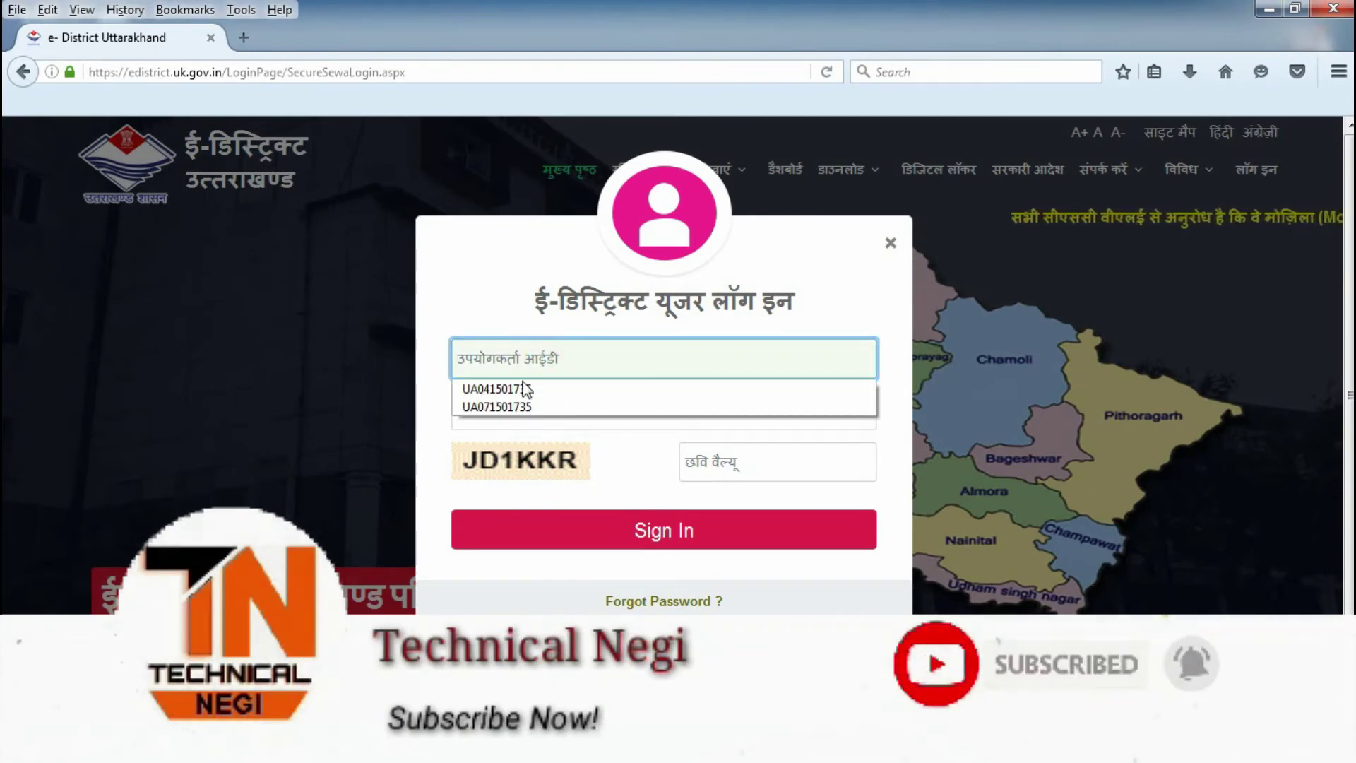
left_click(520, 386)
left_click(703, 467)
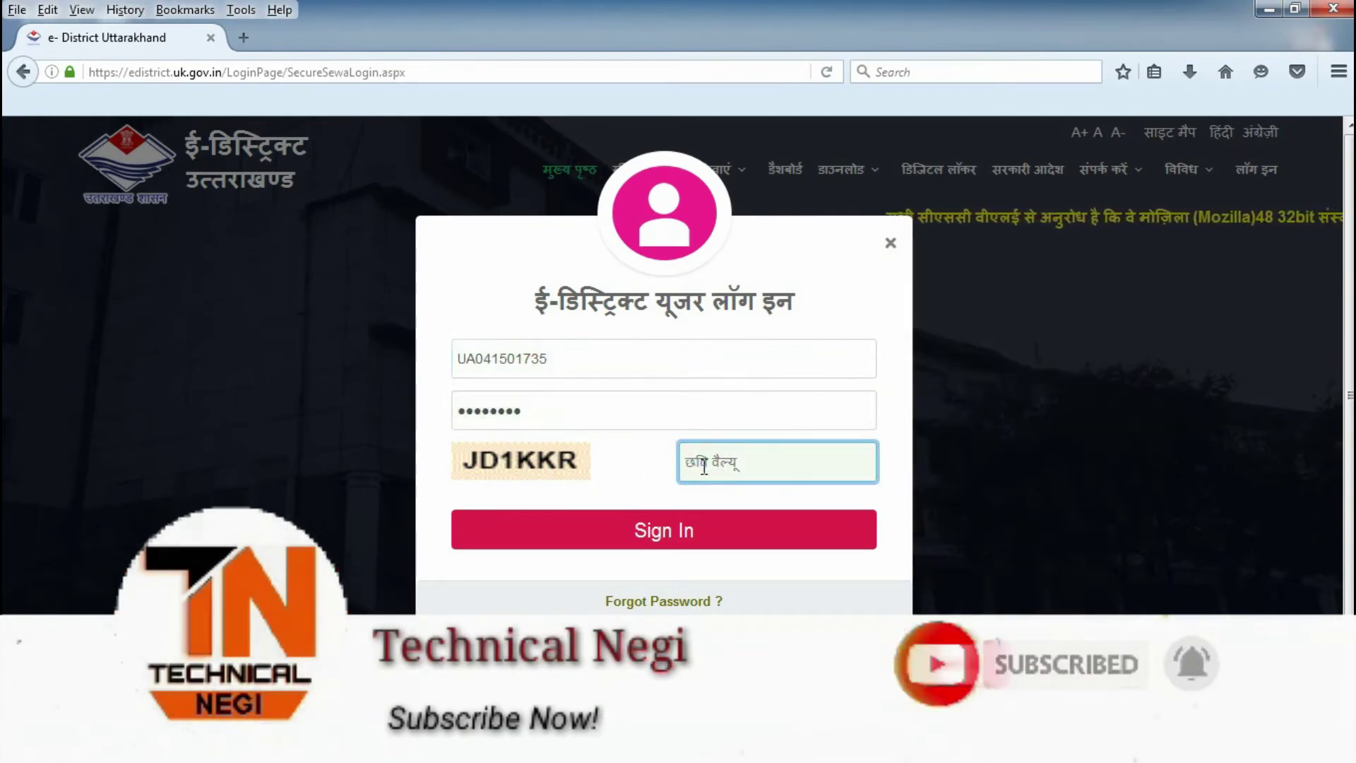
type("JD")
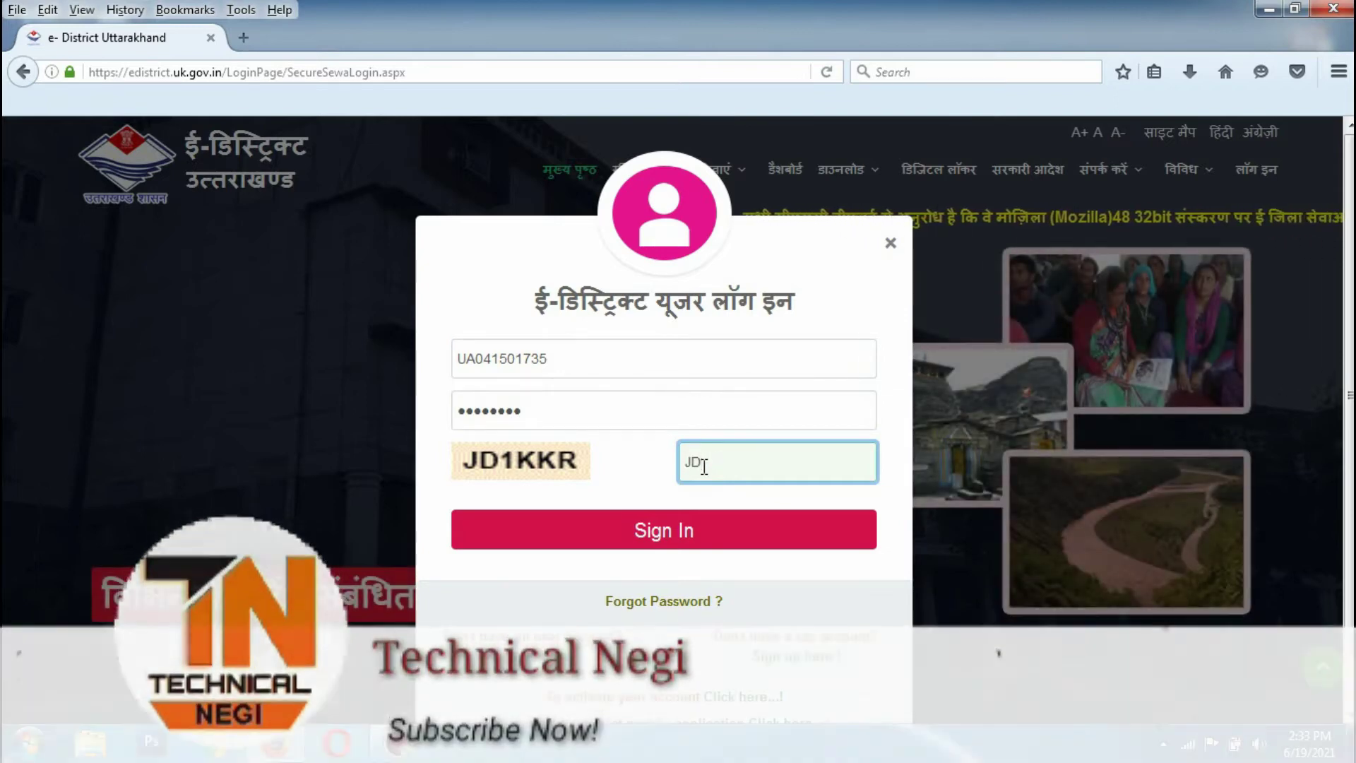
type("1KKR")
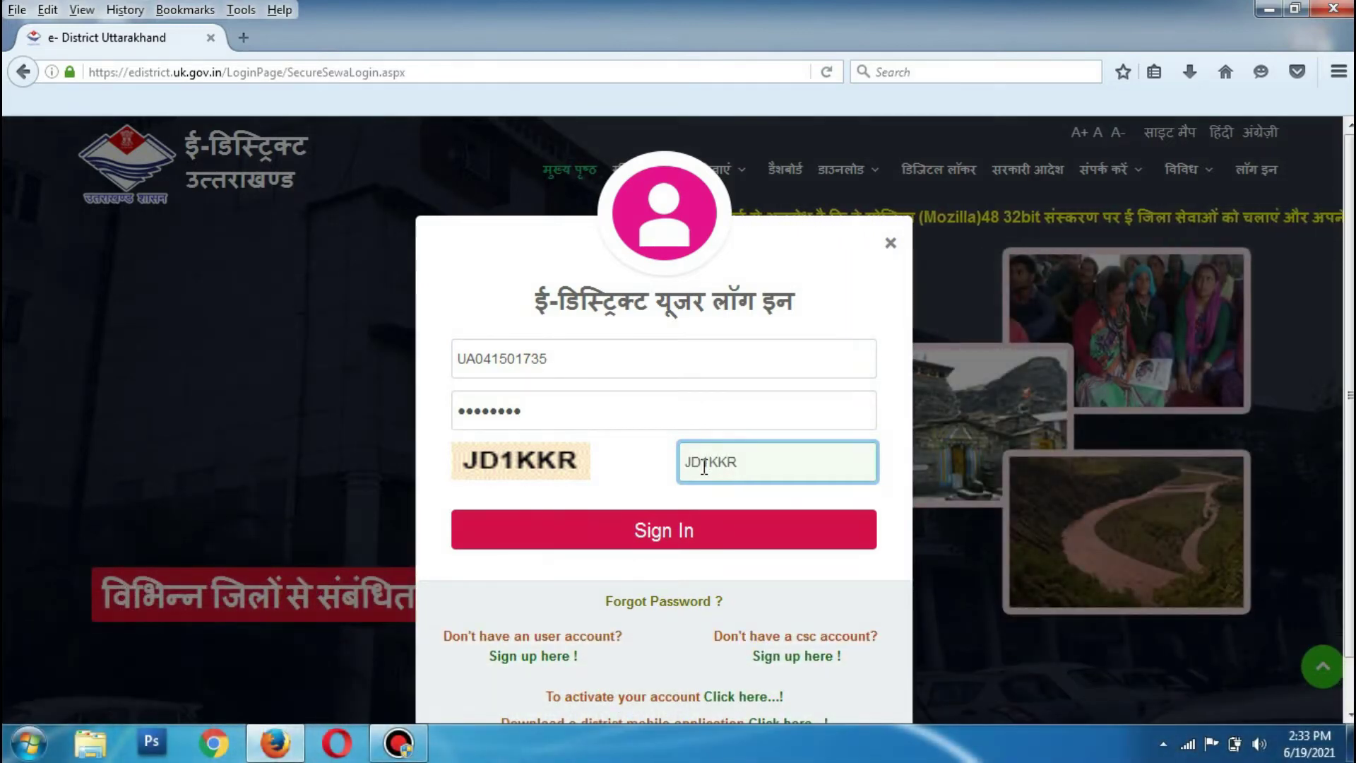
key("Return")
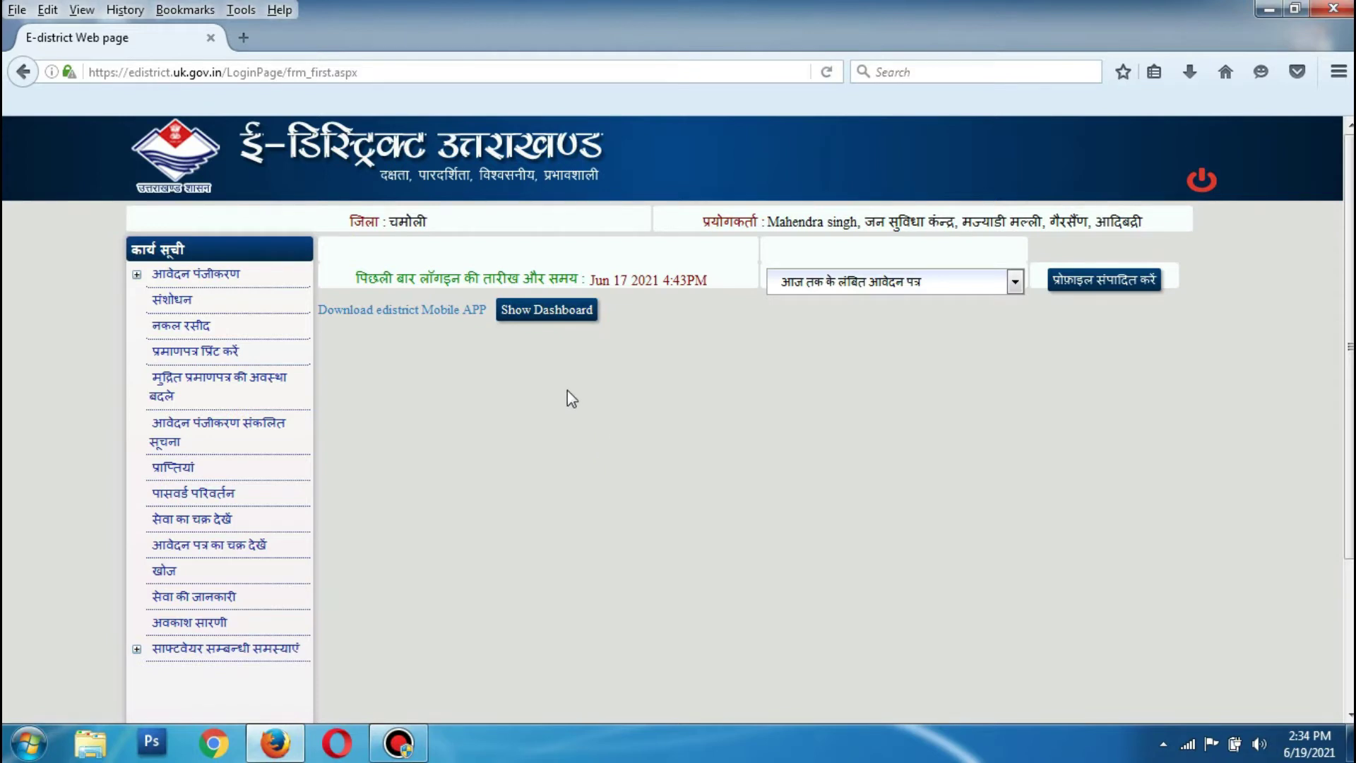
Show today's dashboard totals, then start a नया आवेदन from the आवेदन पंजीकरण tasks
left_click(558, 310)
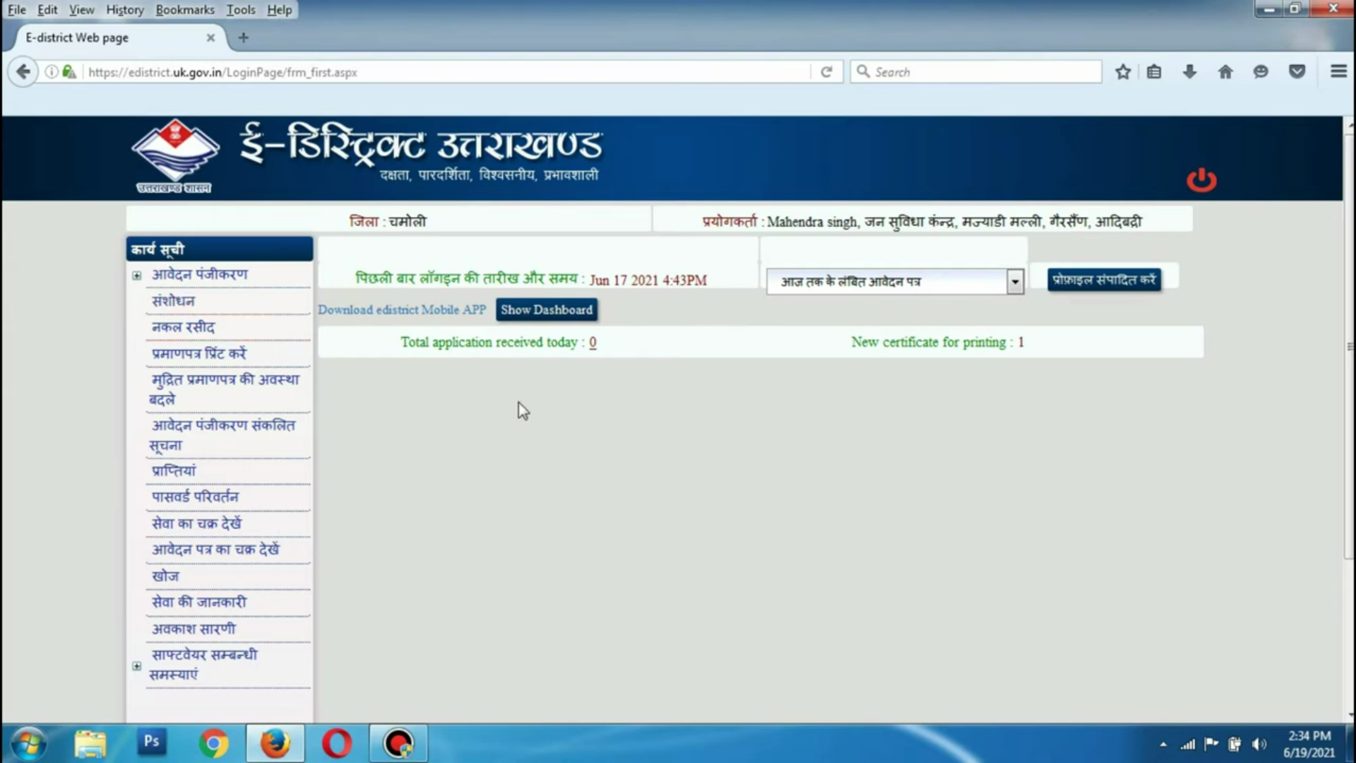
left_click(136, 276)
left_click(173, 301)
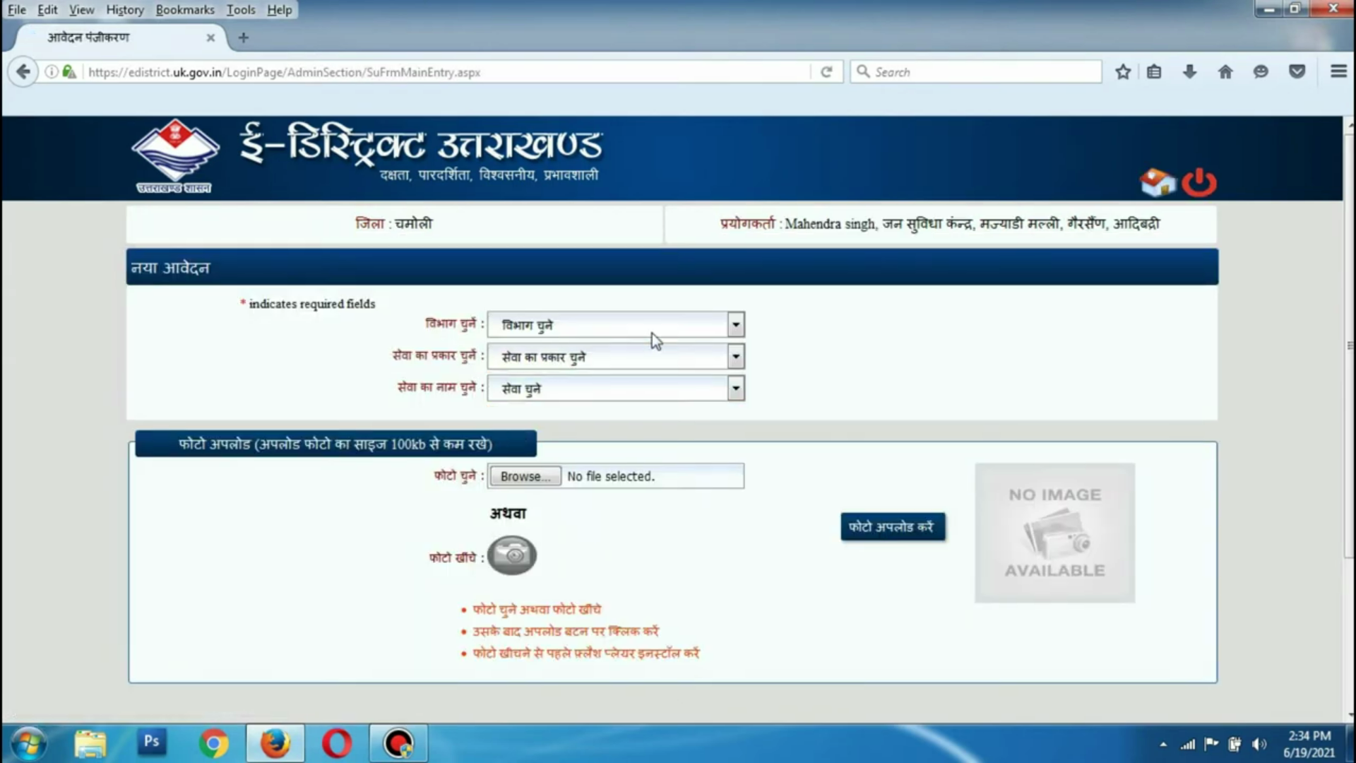
Choose पंचायती राज, जन्म/मृत्यु प्रमाणपत्र (ग्रामीण), and birth registration after 1 month within 1 year
left_click(652, 333)
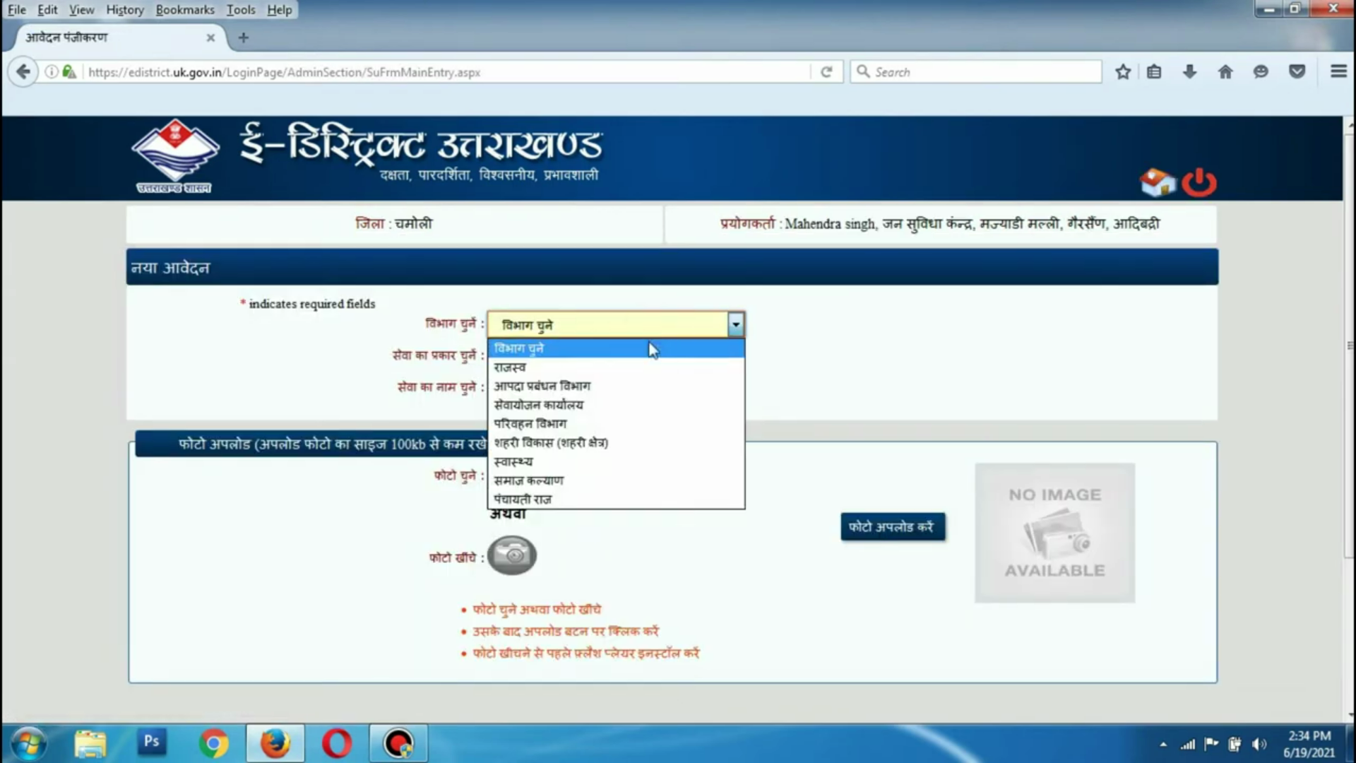
left_click(563, 499)
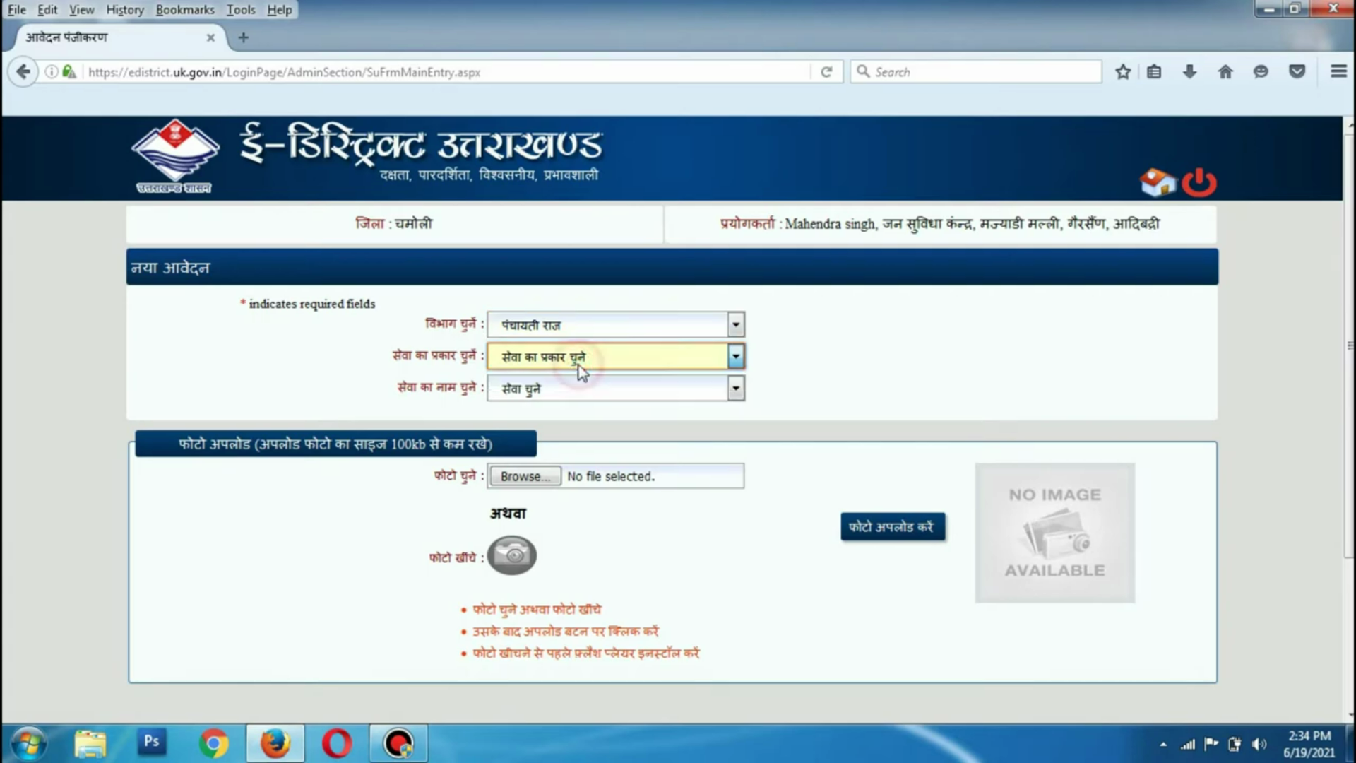
left_click(579, 362)
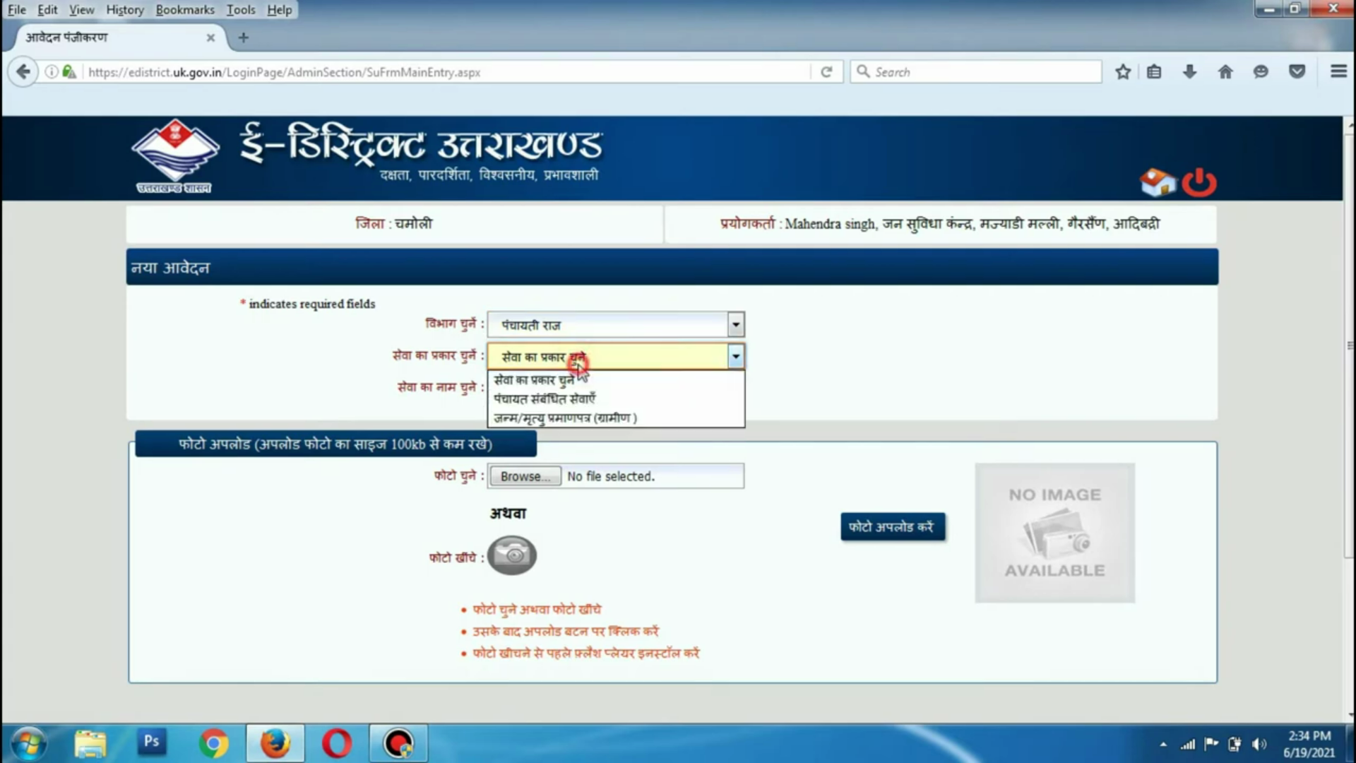
left_click(569, 420)
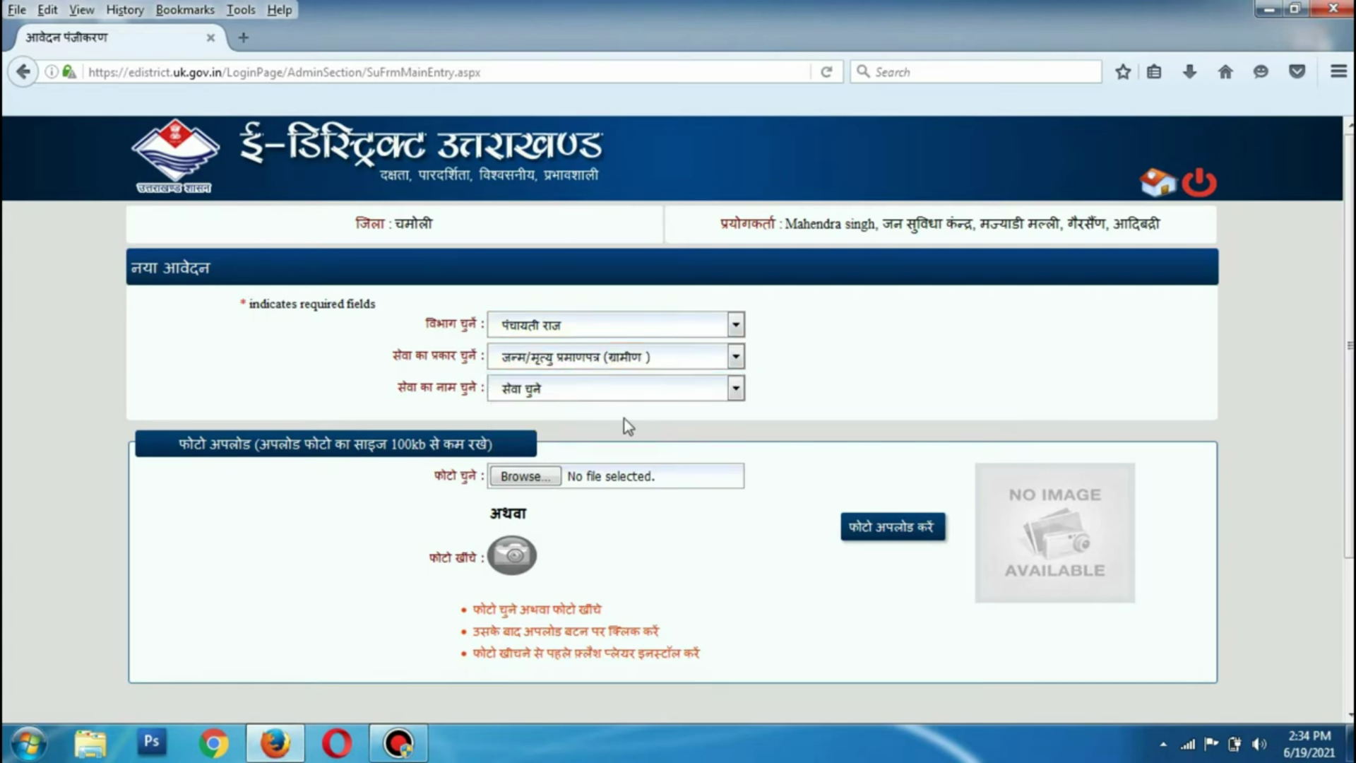
left_click(558, 390)
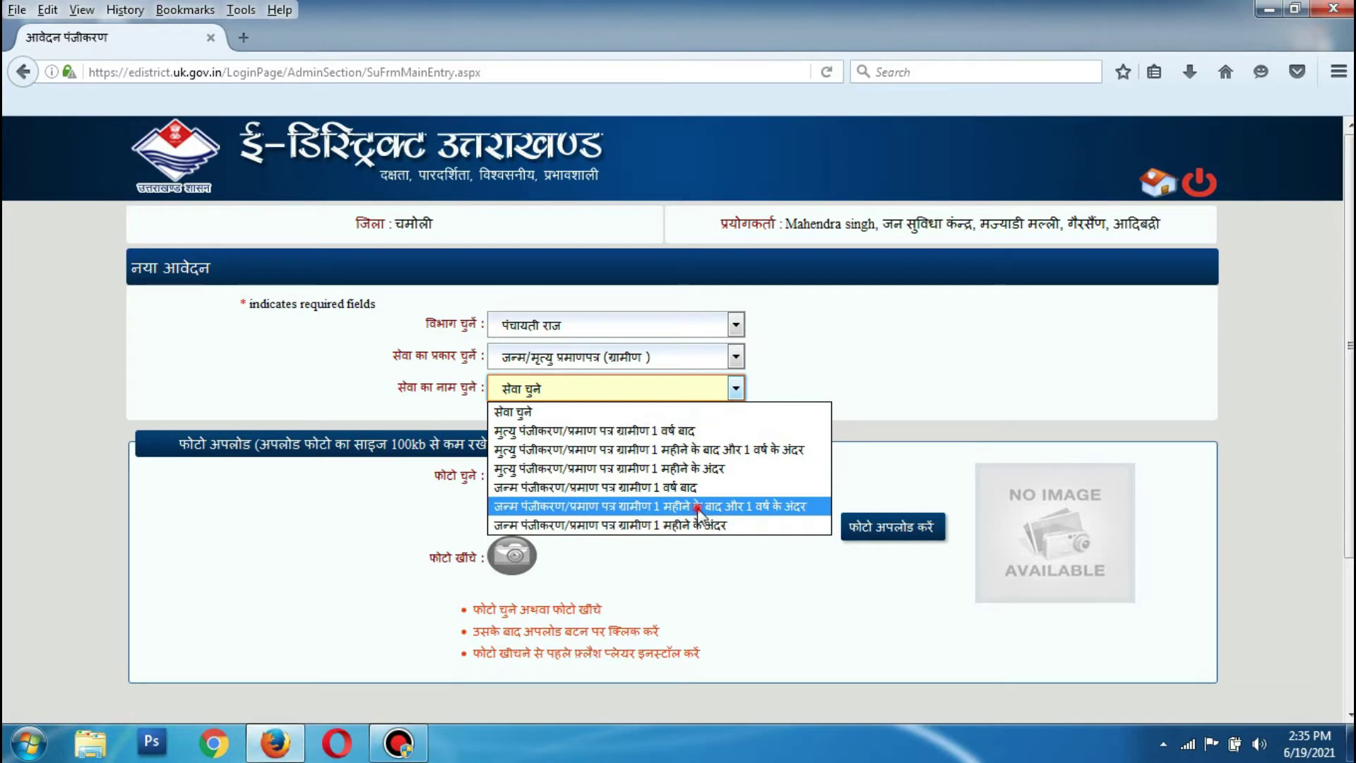
left_click(698, 507)
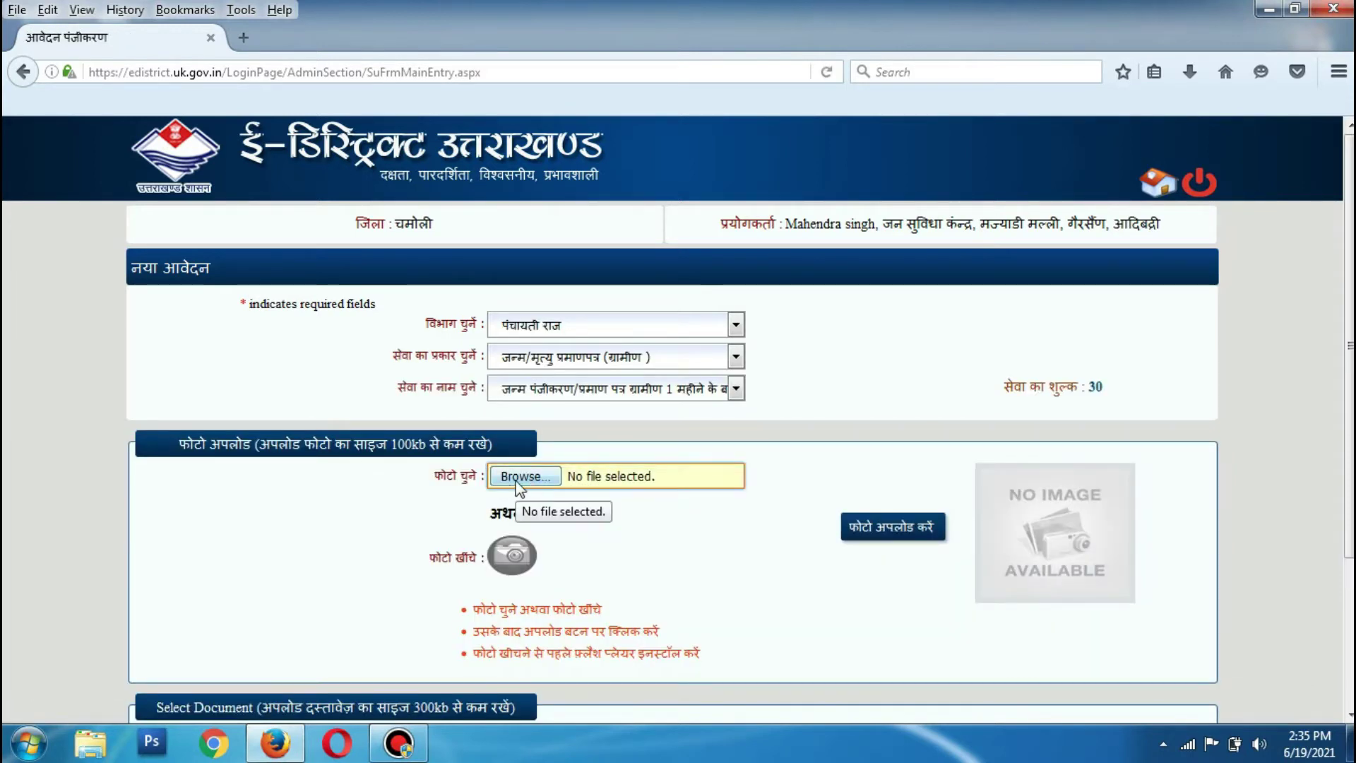
Pick the photo from the applicant's Desktop folder and upload it with फोटो अपलोड करें
left_click(516, 478)
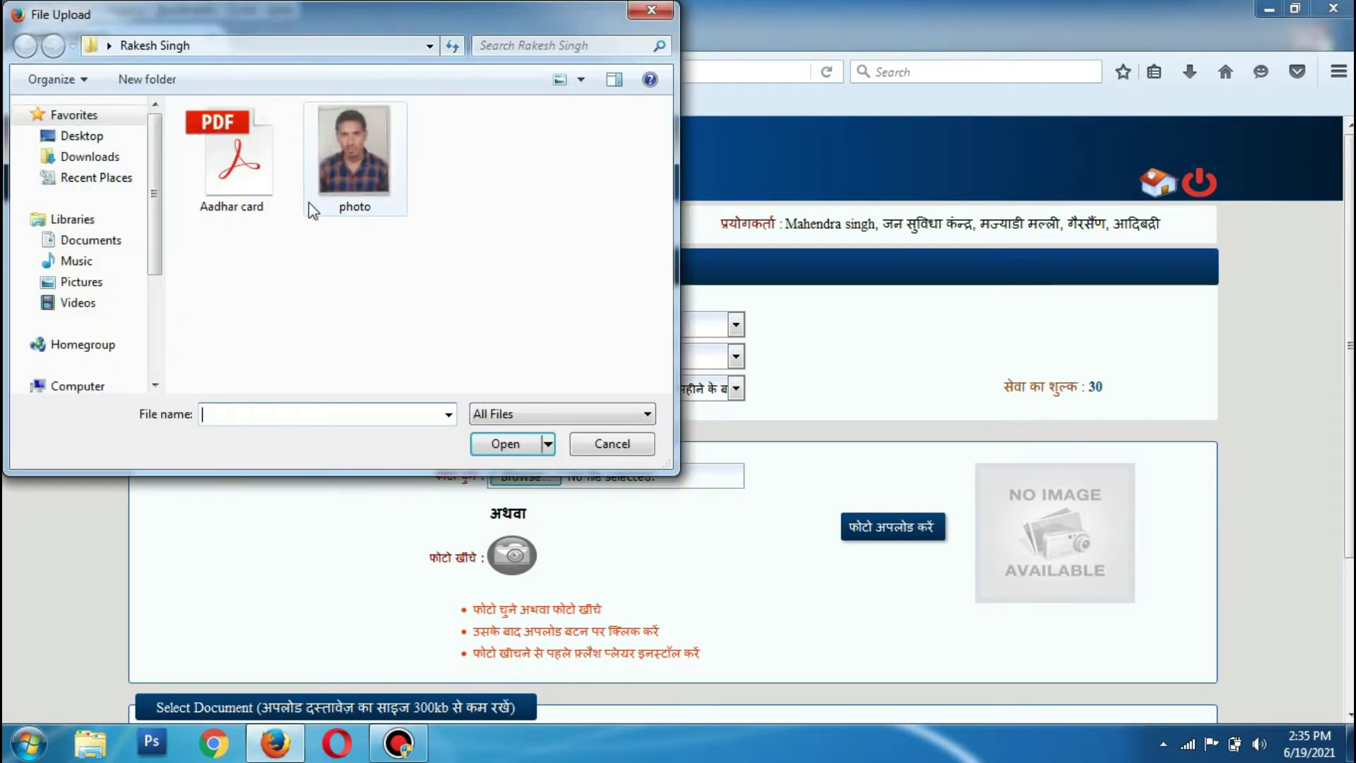
left_click(83, 135)
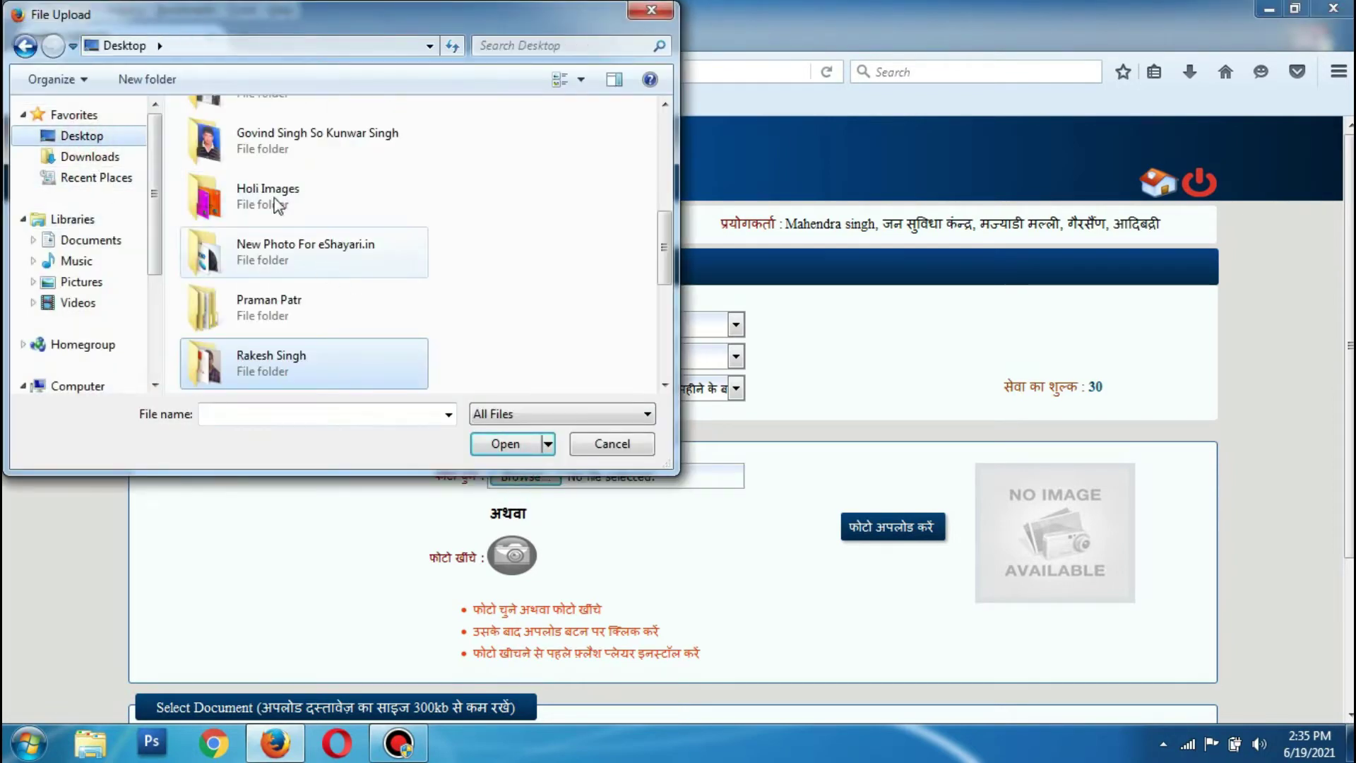
left_click(290, 313)
scroll(291, 315, "down", 3)
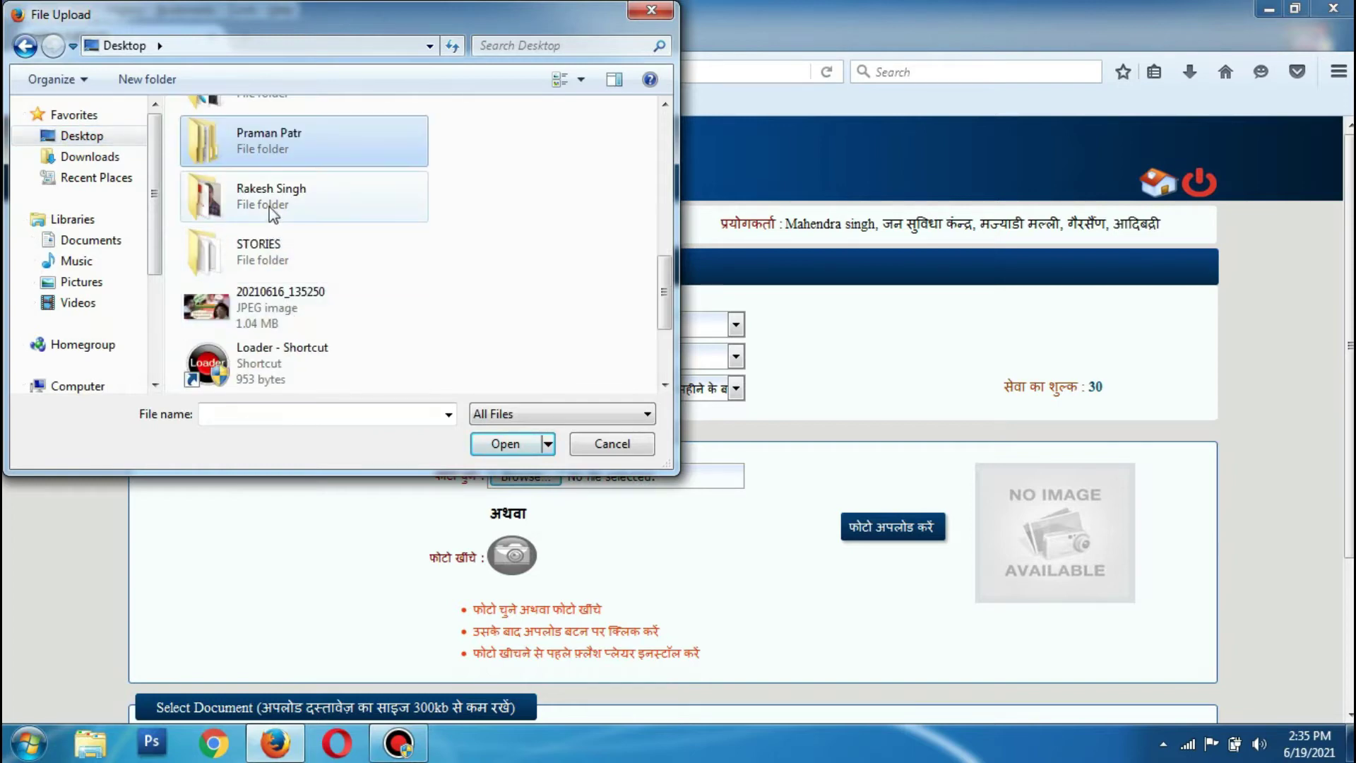
scroll(279, 251, "down", 3)
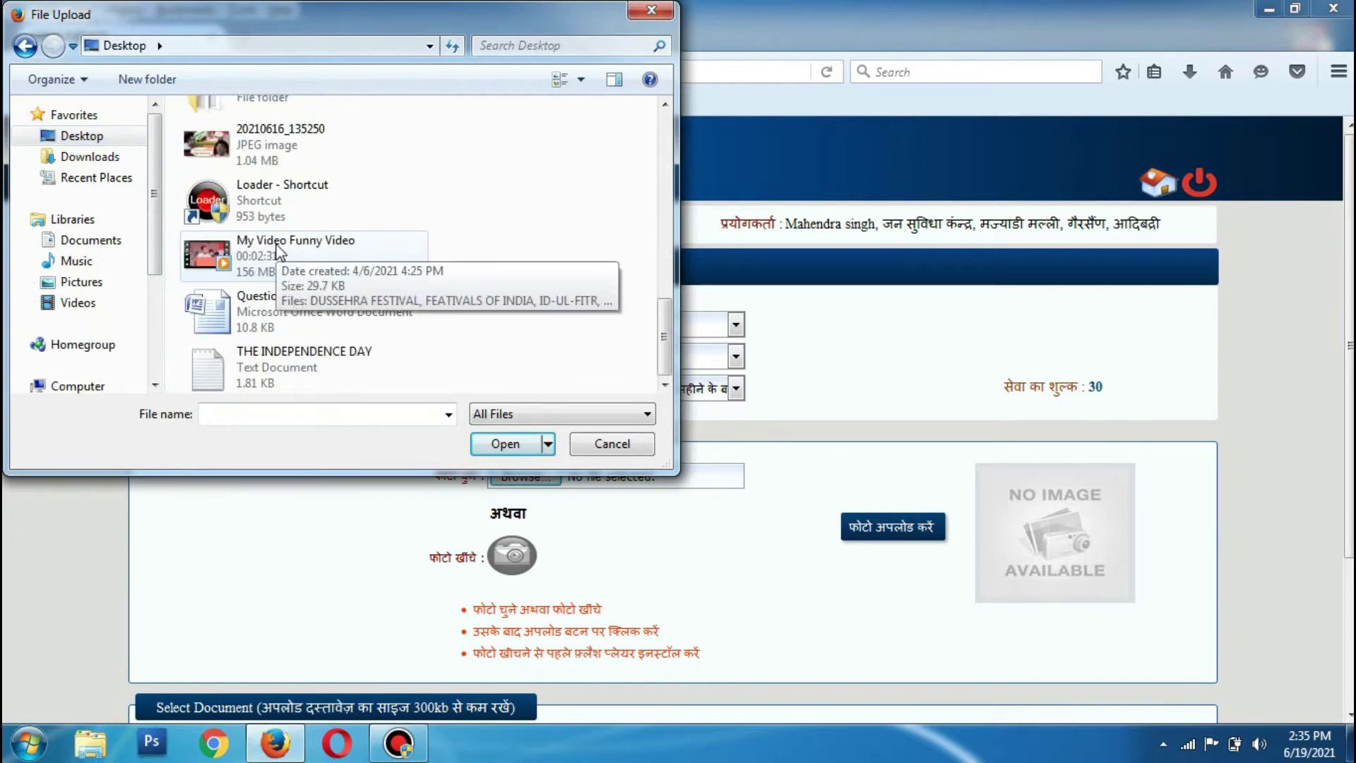
scroll(279, 251, "up", 6)
scroll(277, 246, "down", 3)
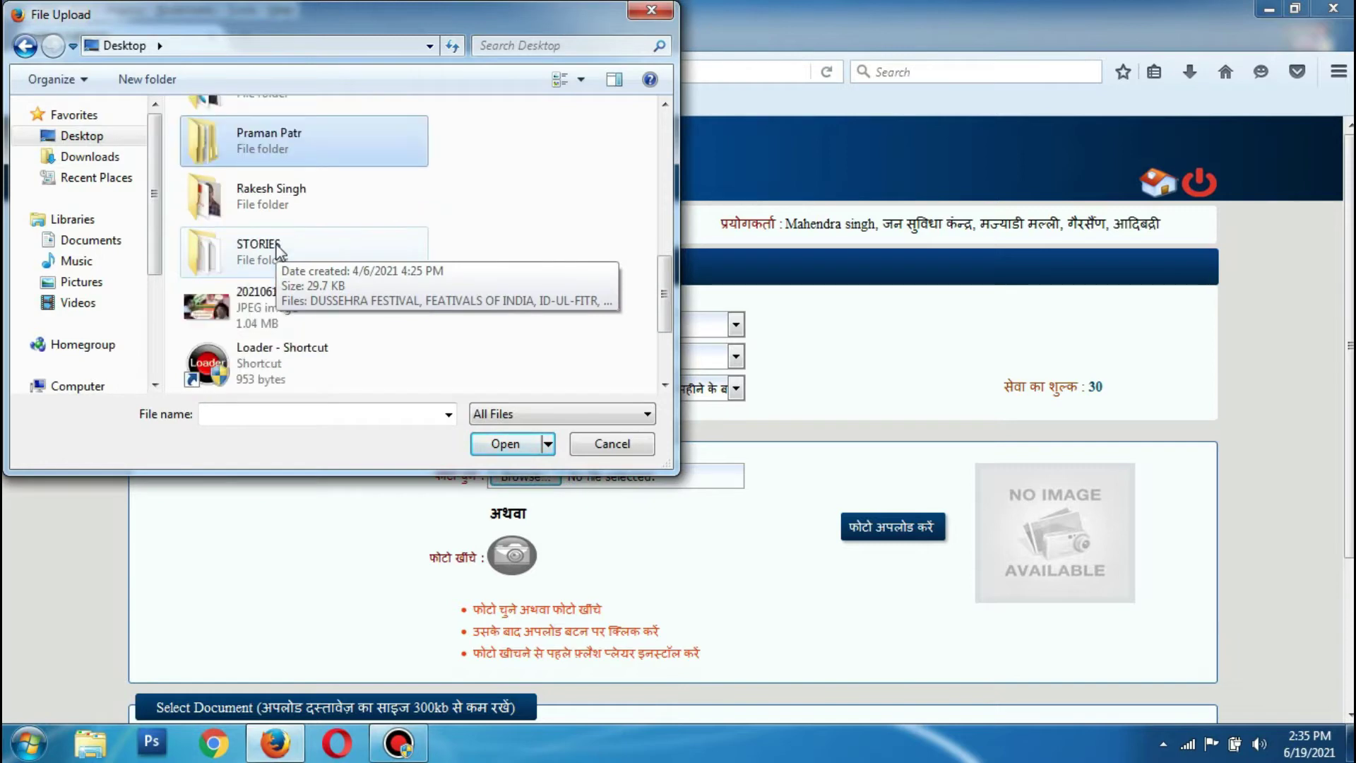
scroll(277, 228, "up", 3)
scroll(277, 227, "up", 3)
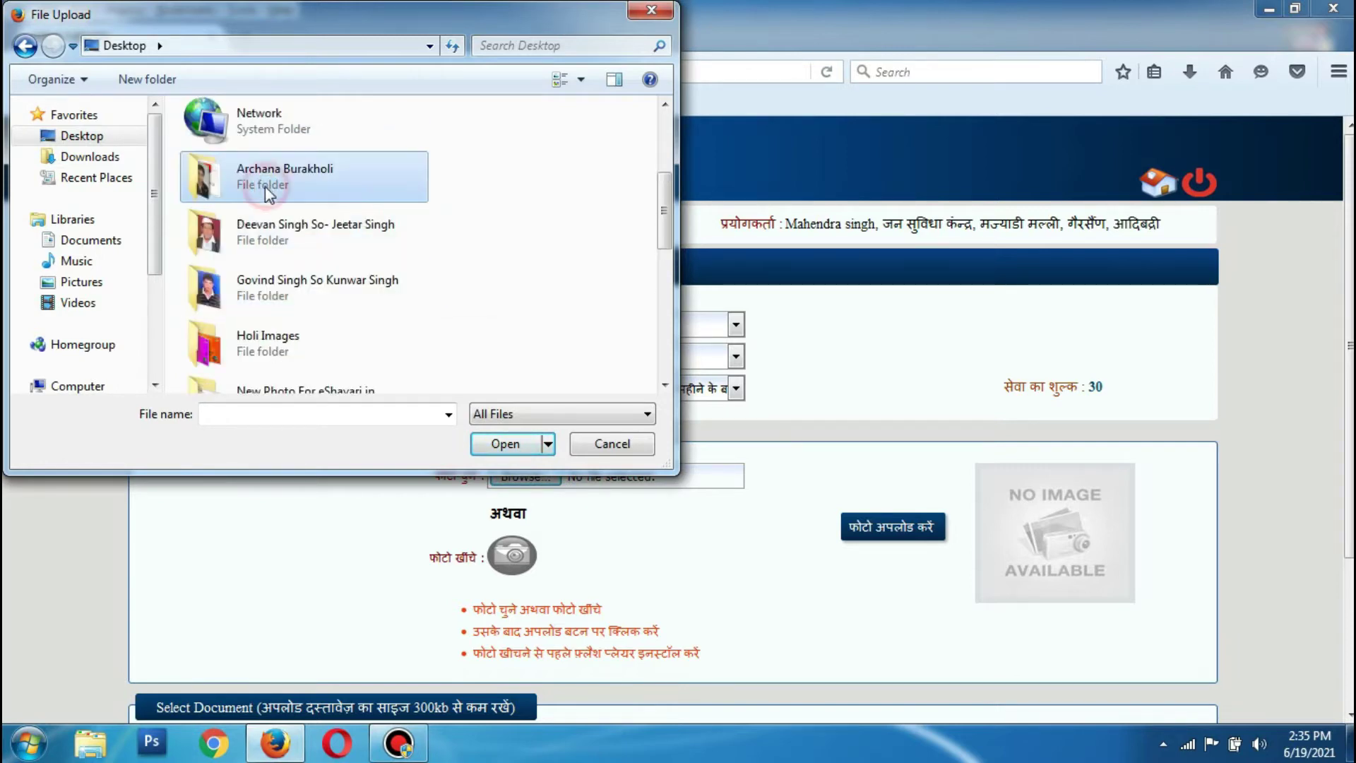
double_click(266, 186)
left_click(224, 204)
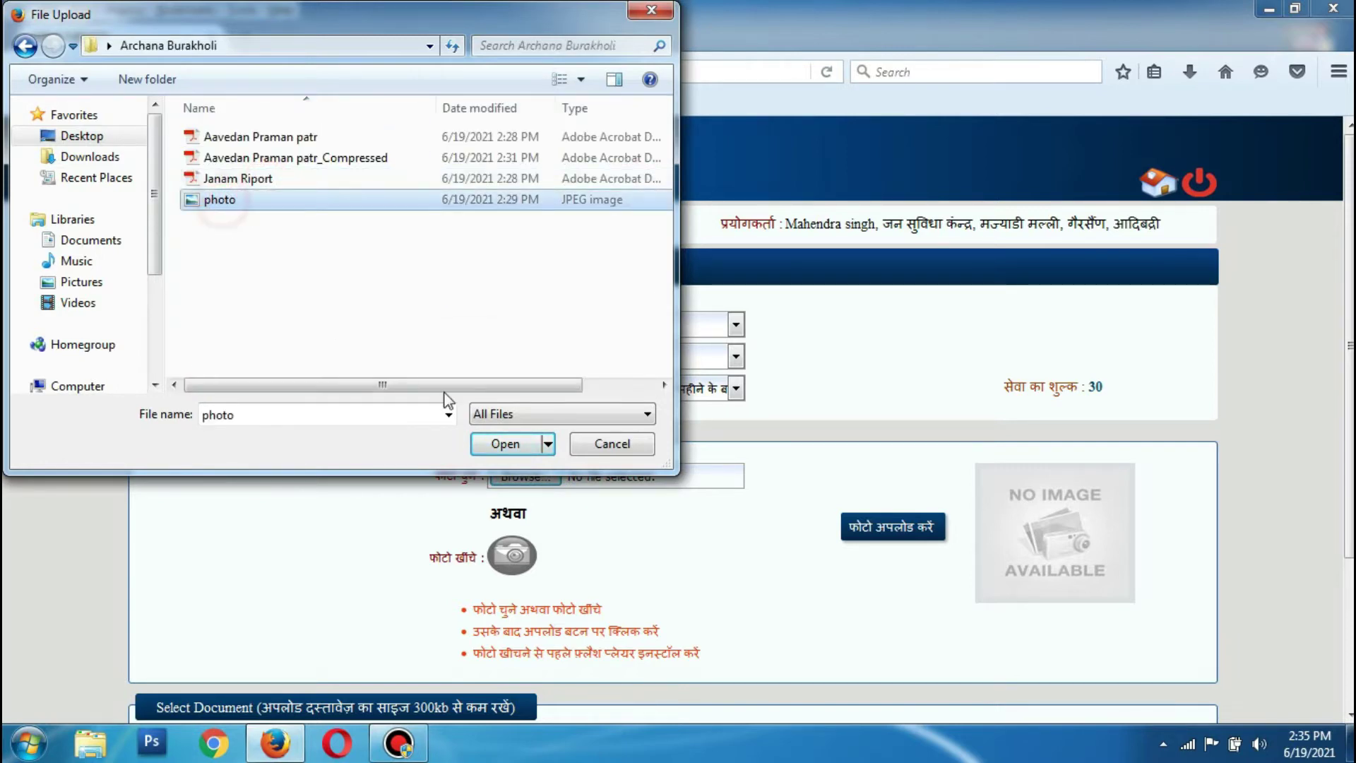
left_click(528, 443)
left_click(892, 527)
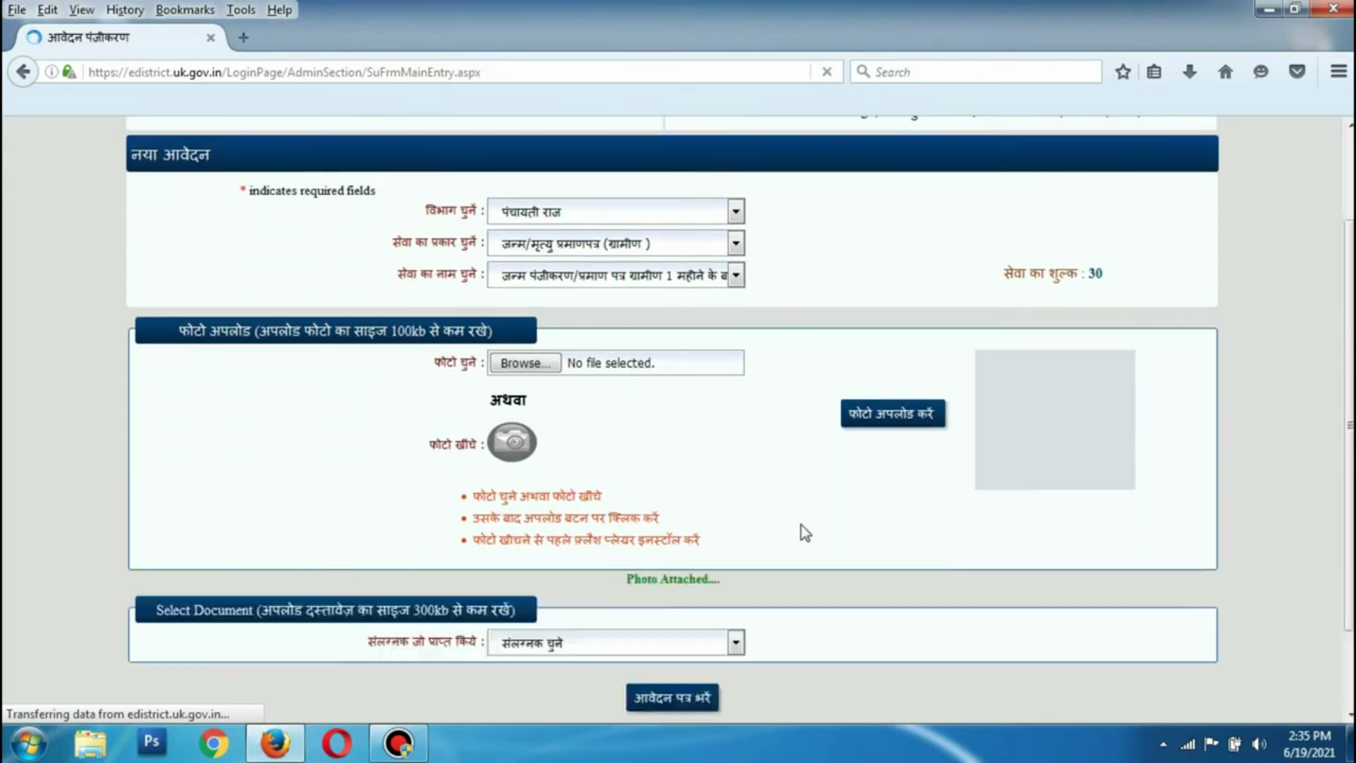
Upload Janam Riport.pdf as the 033 शपथ पत्र affidavit attachment
scroll(801, 525, "down", 1)
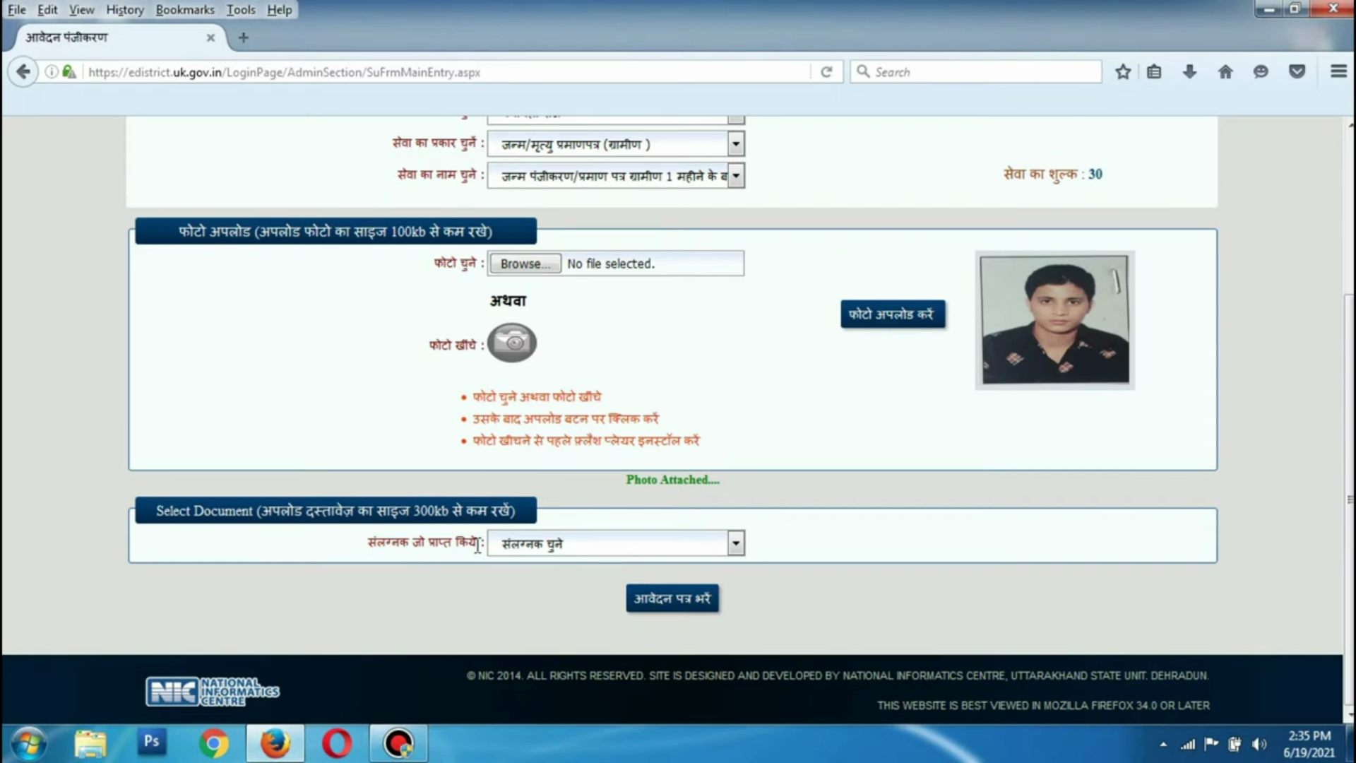
left_click(553, 545)
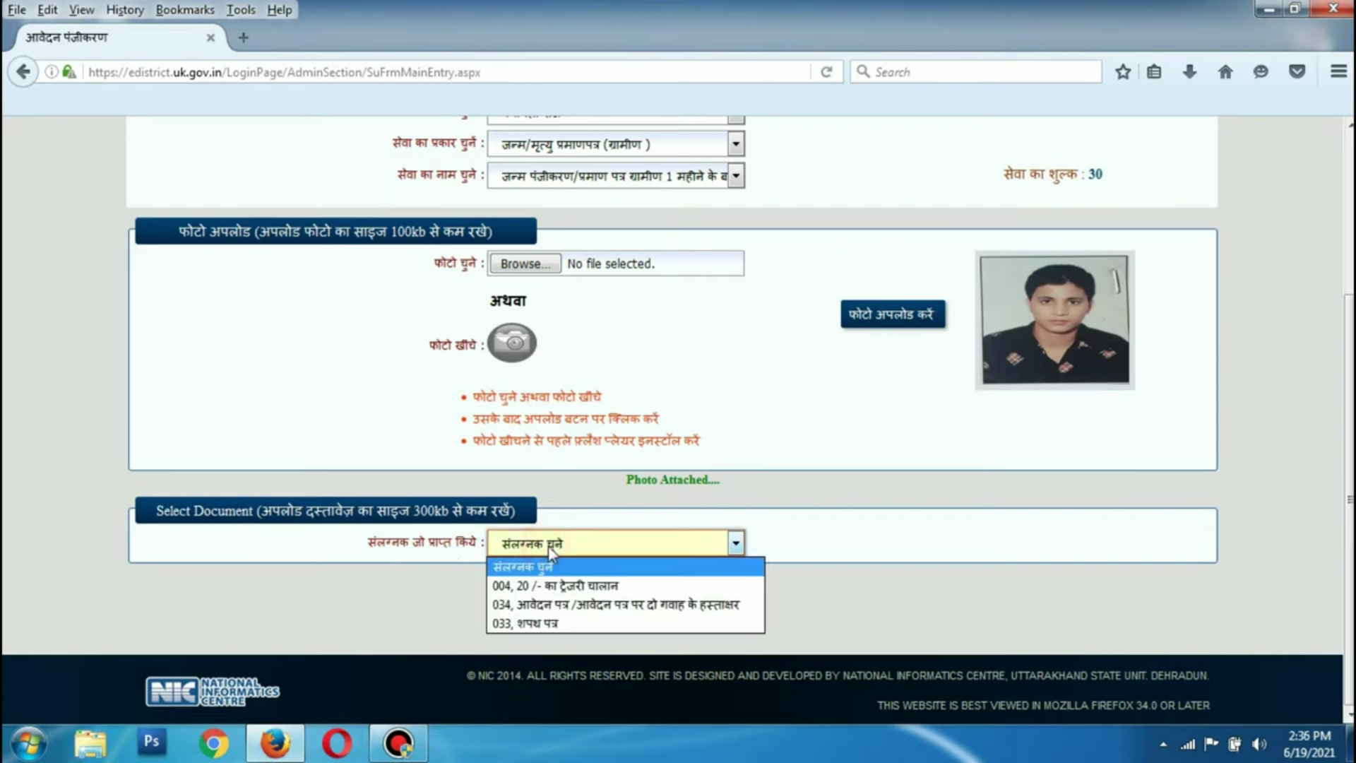
left_click(556, 626)
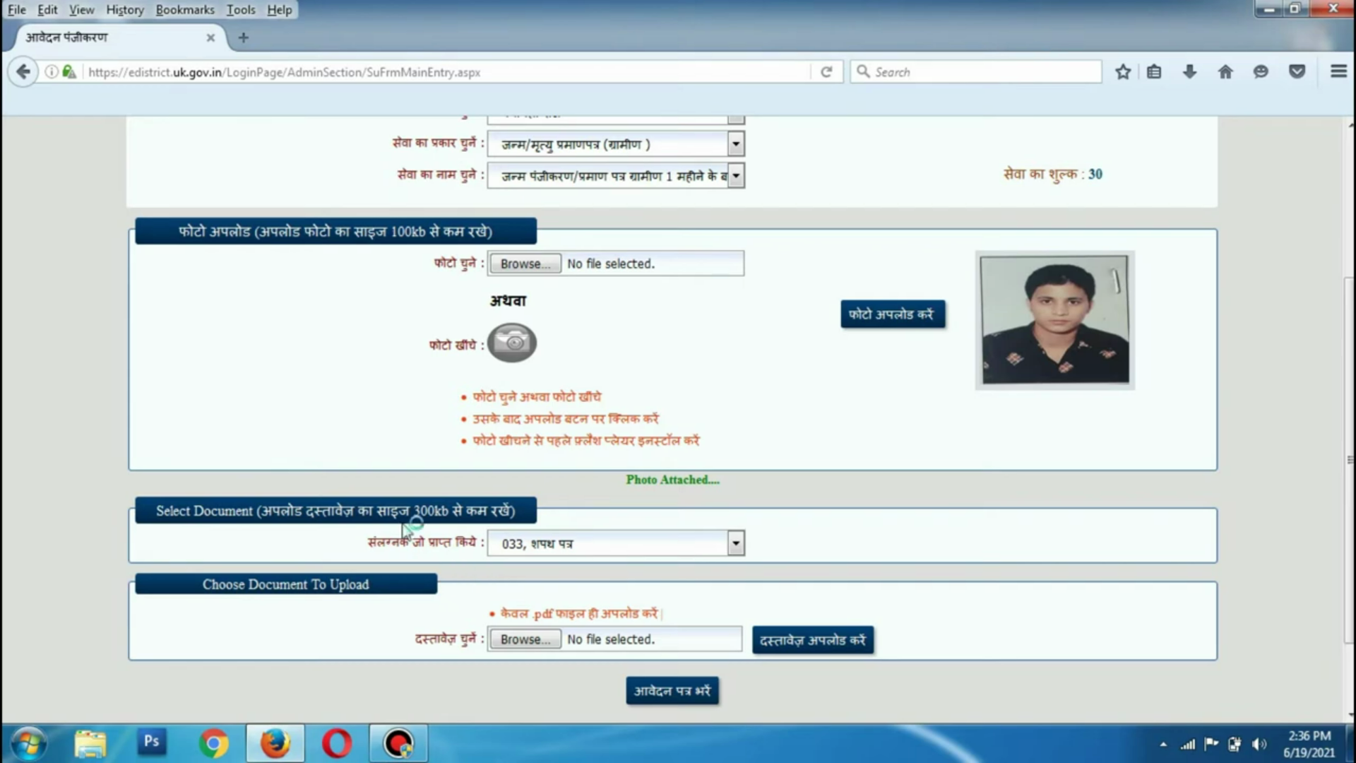
left_click(544, 637)
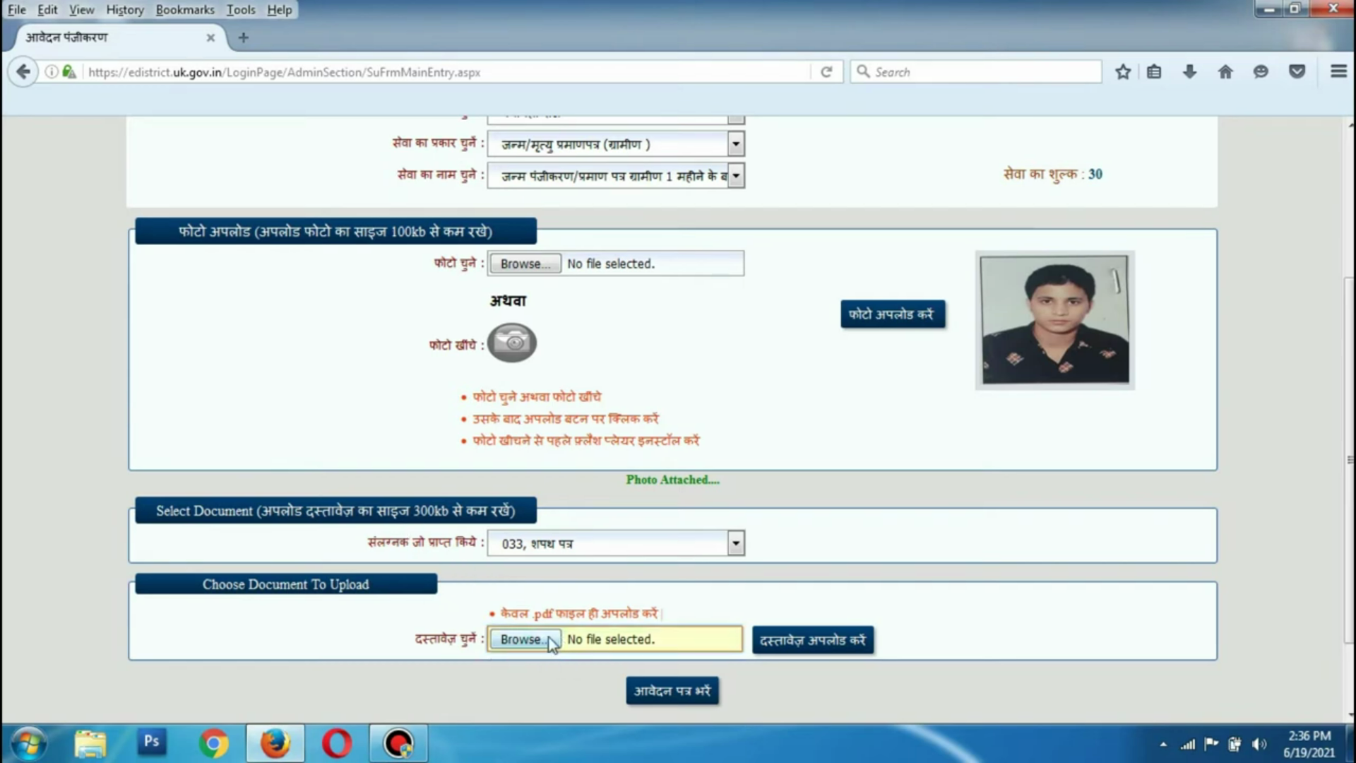
left_click(528, 638)
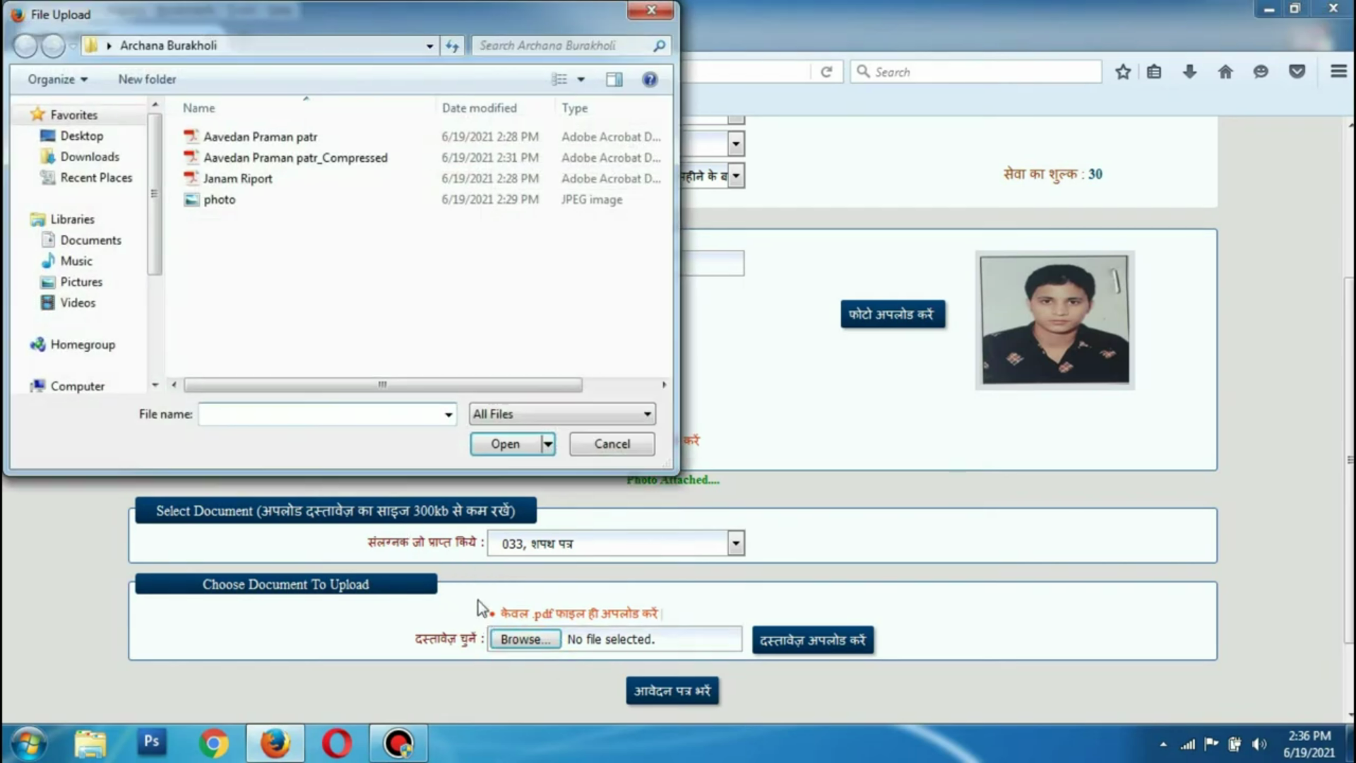
left_click(249, 179)
left_click(511, 452)
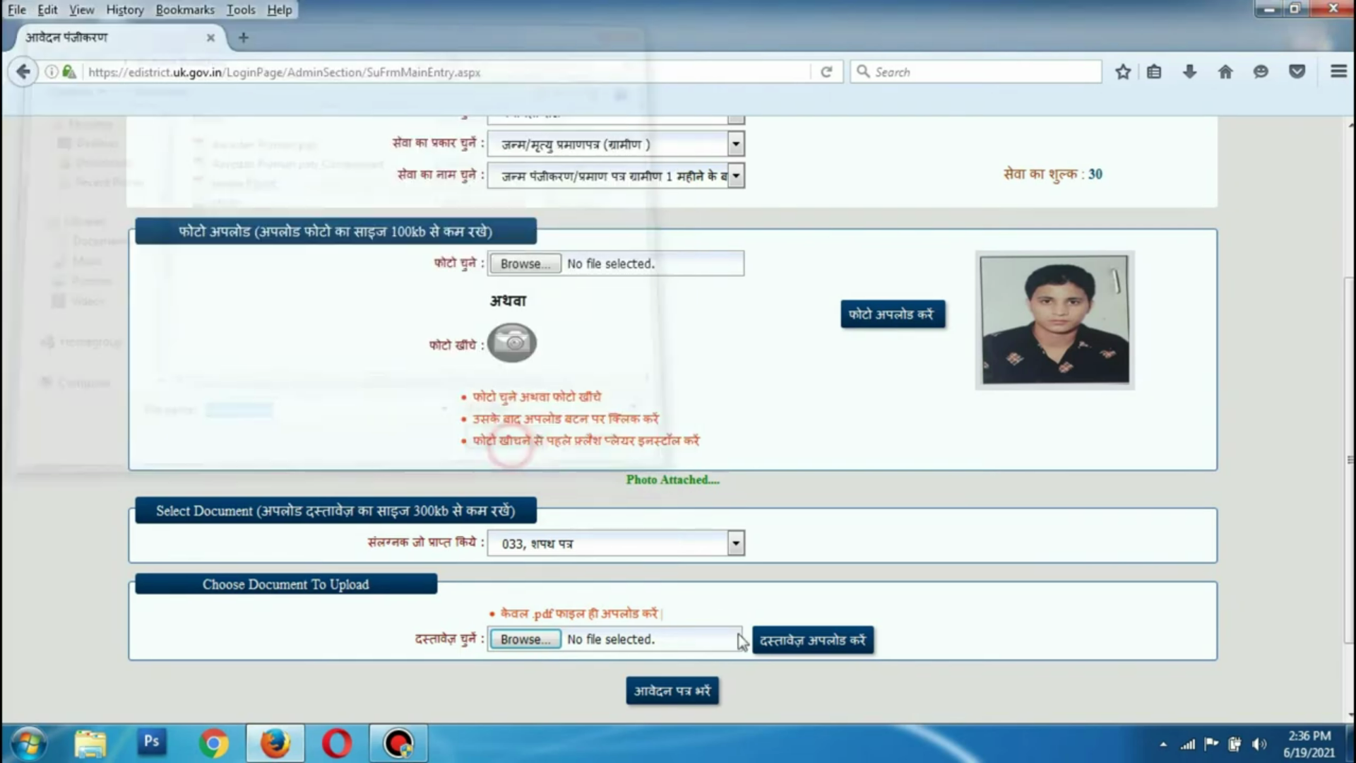
left_click(795, 640)
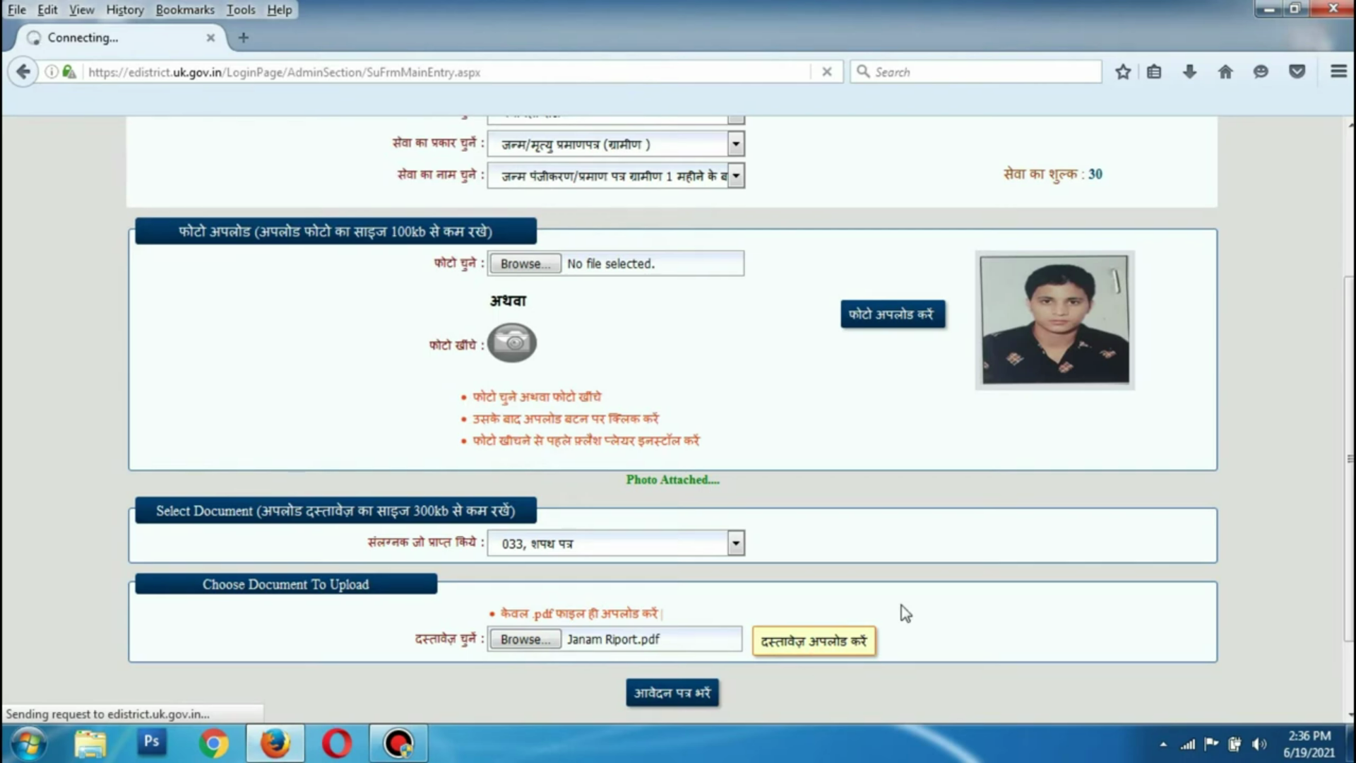
scroll(906, 613, "down", 2)
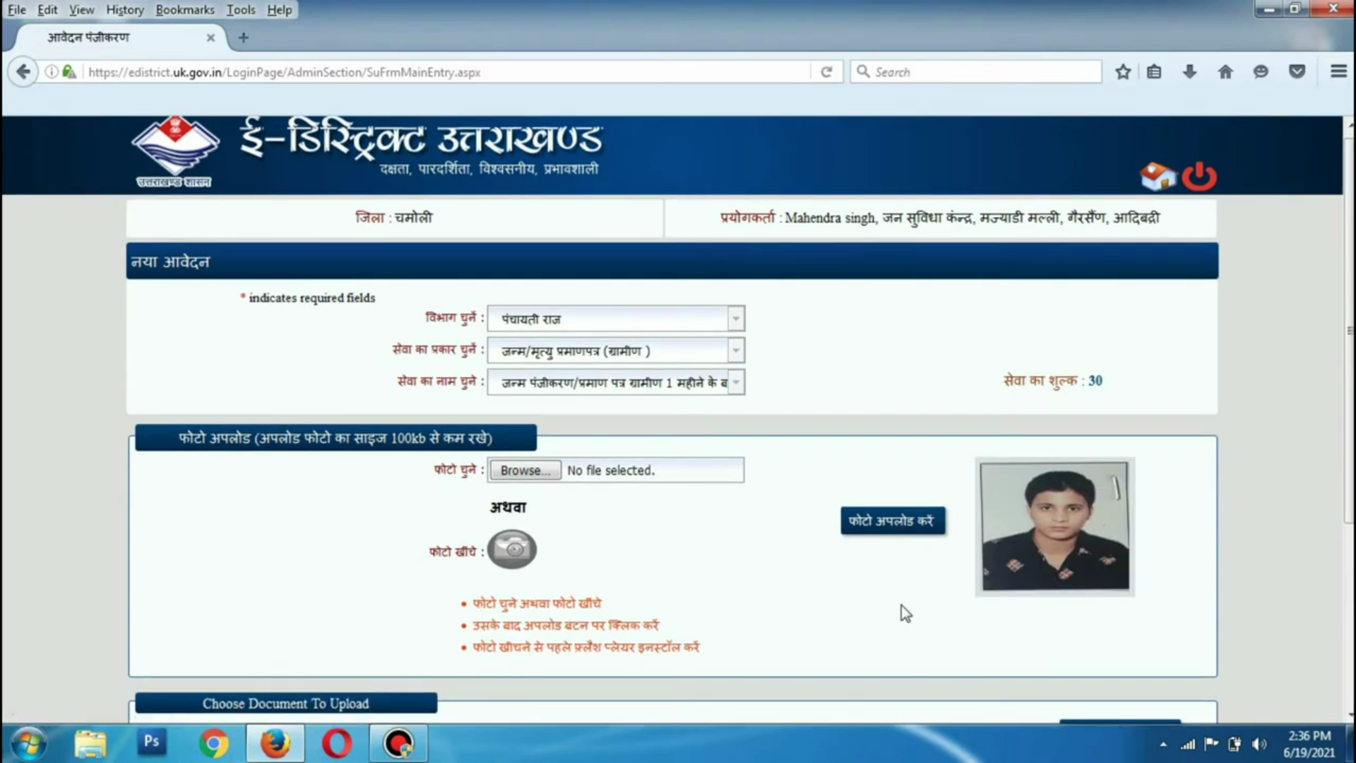
scroll(904, 613, "down", 5)
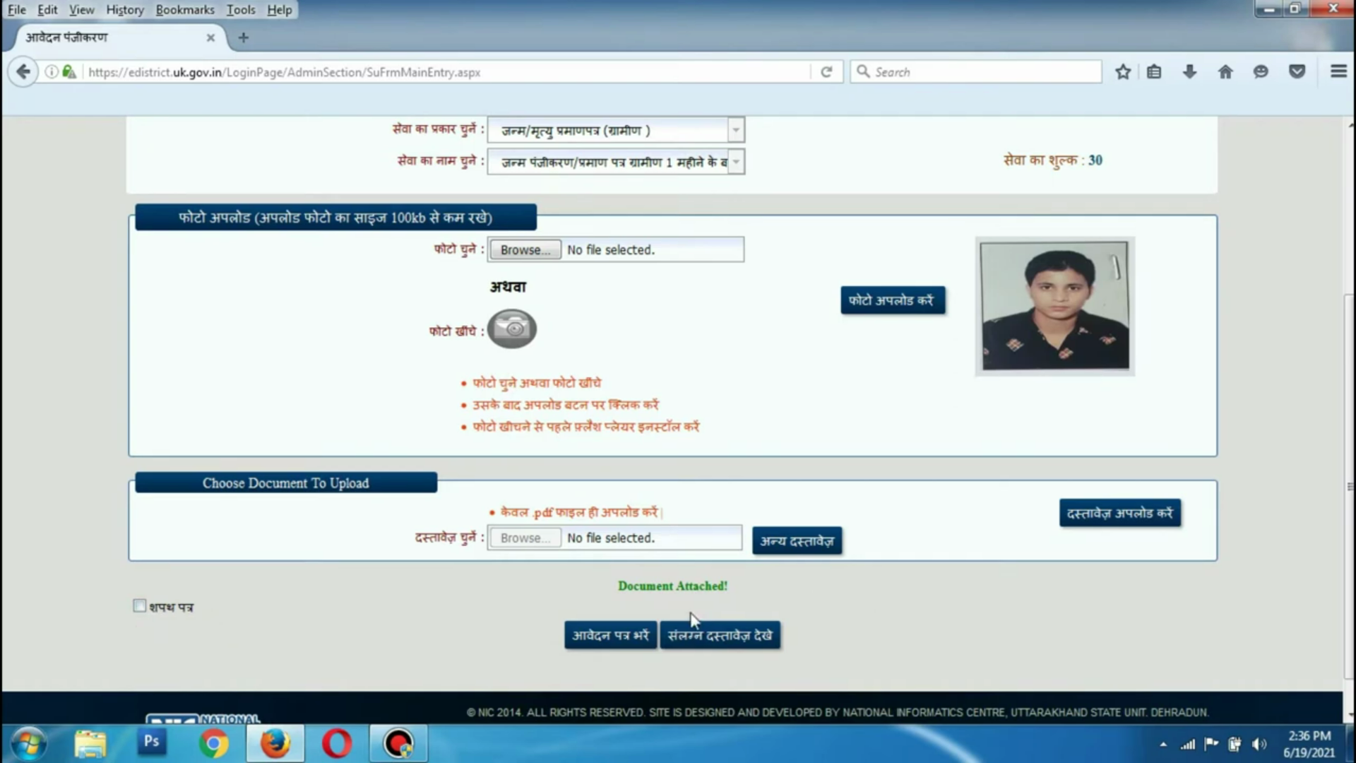
Add Aavedan Praman patr_Compressed.pdf as the 034 two-witness application form under अन्य दस्तावेज़
left_click(815, 540)
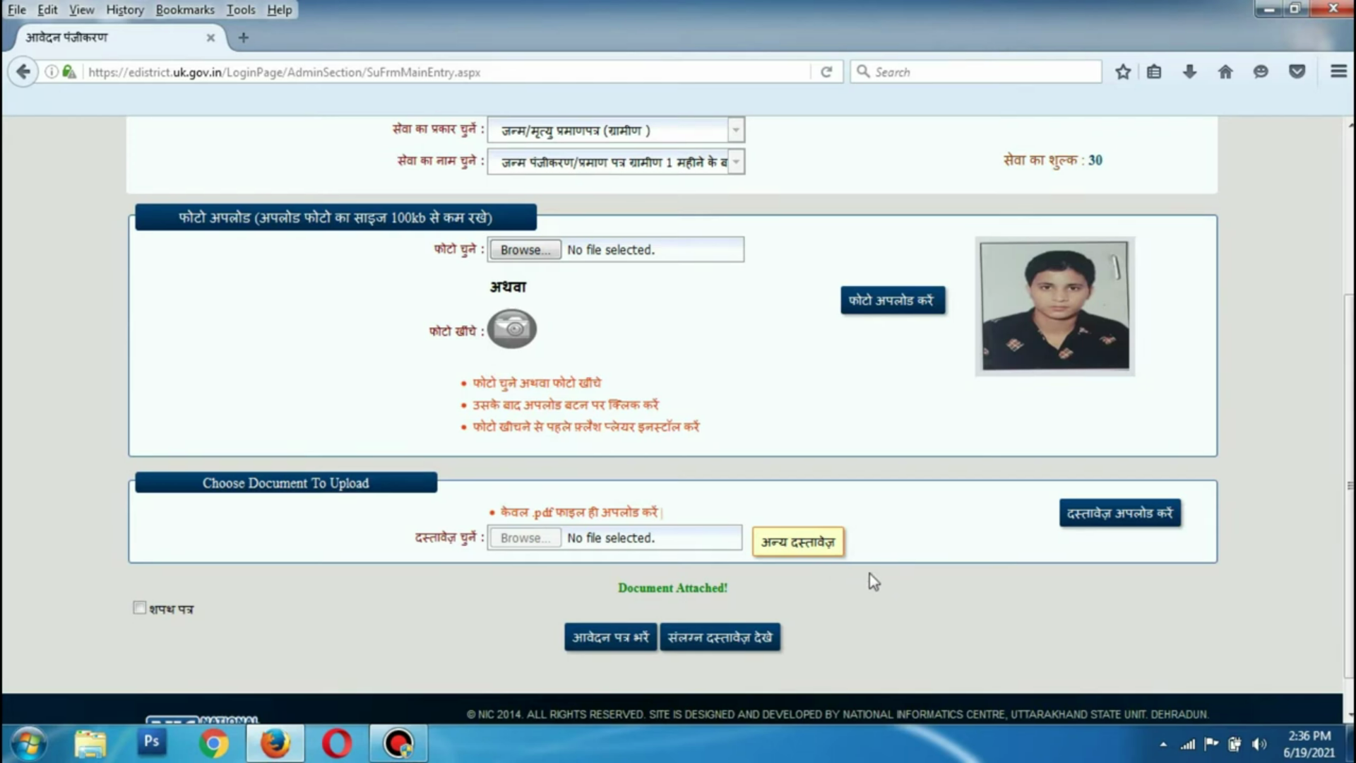
left_click(651, 522)
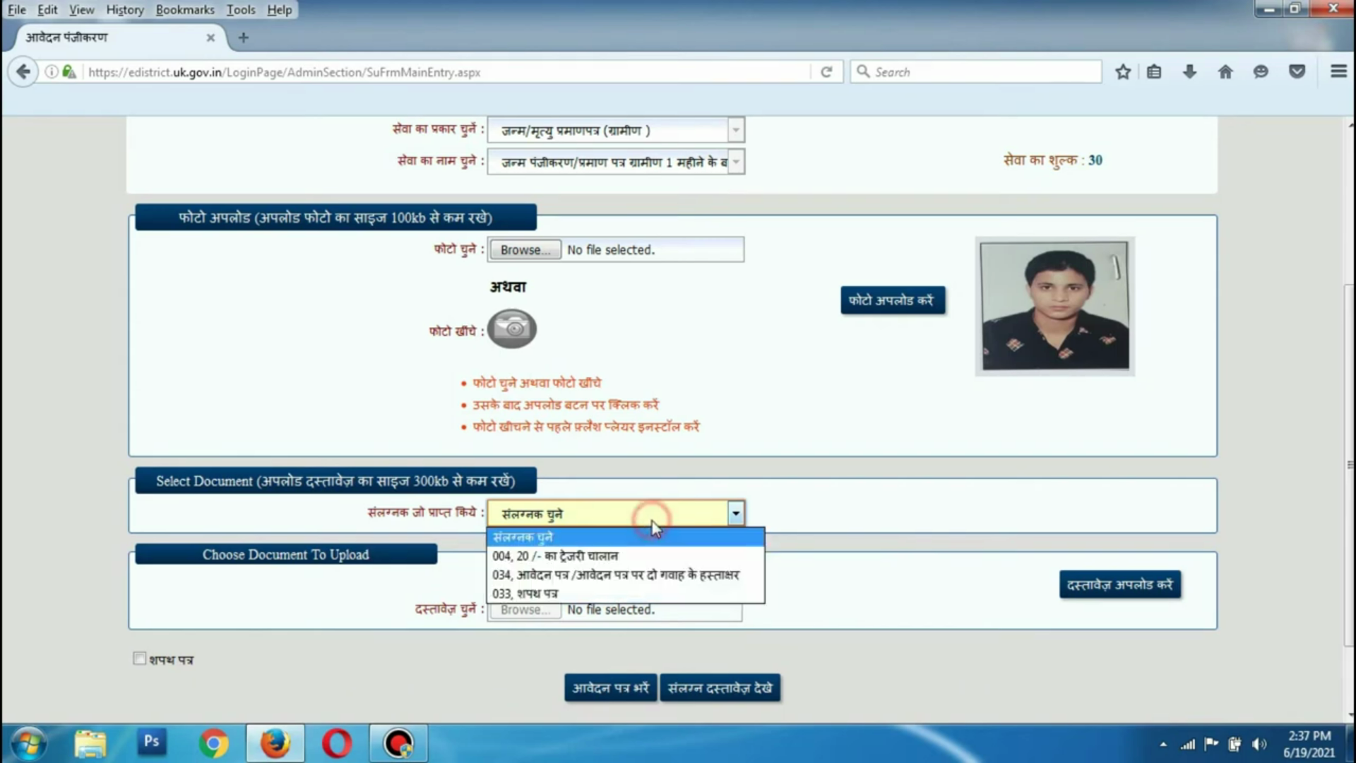
left_click(630, 576)
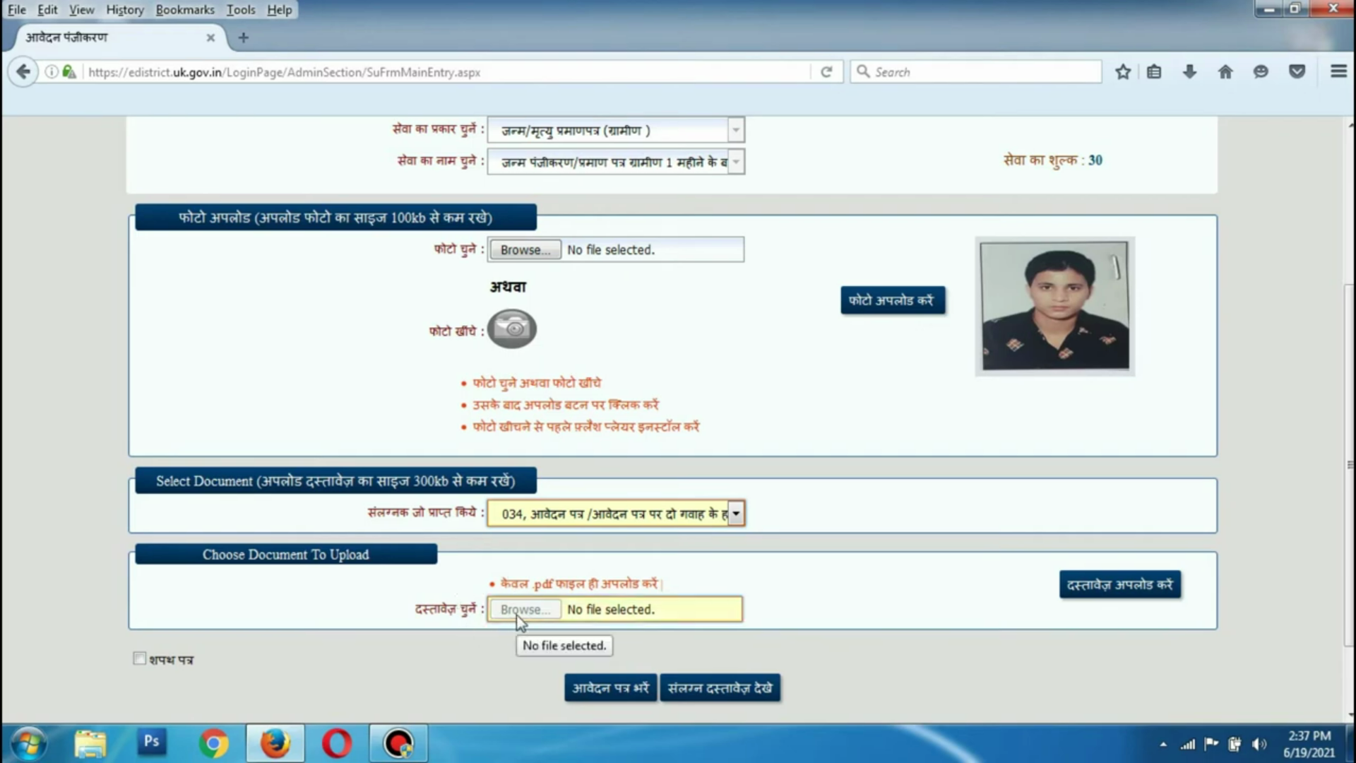
left_click(515, 645)
left_click(525, 609)
left_click(315, 159)
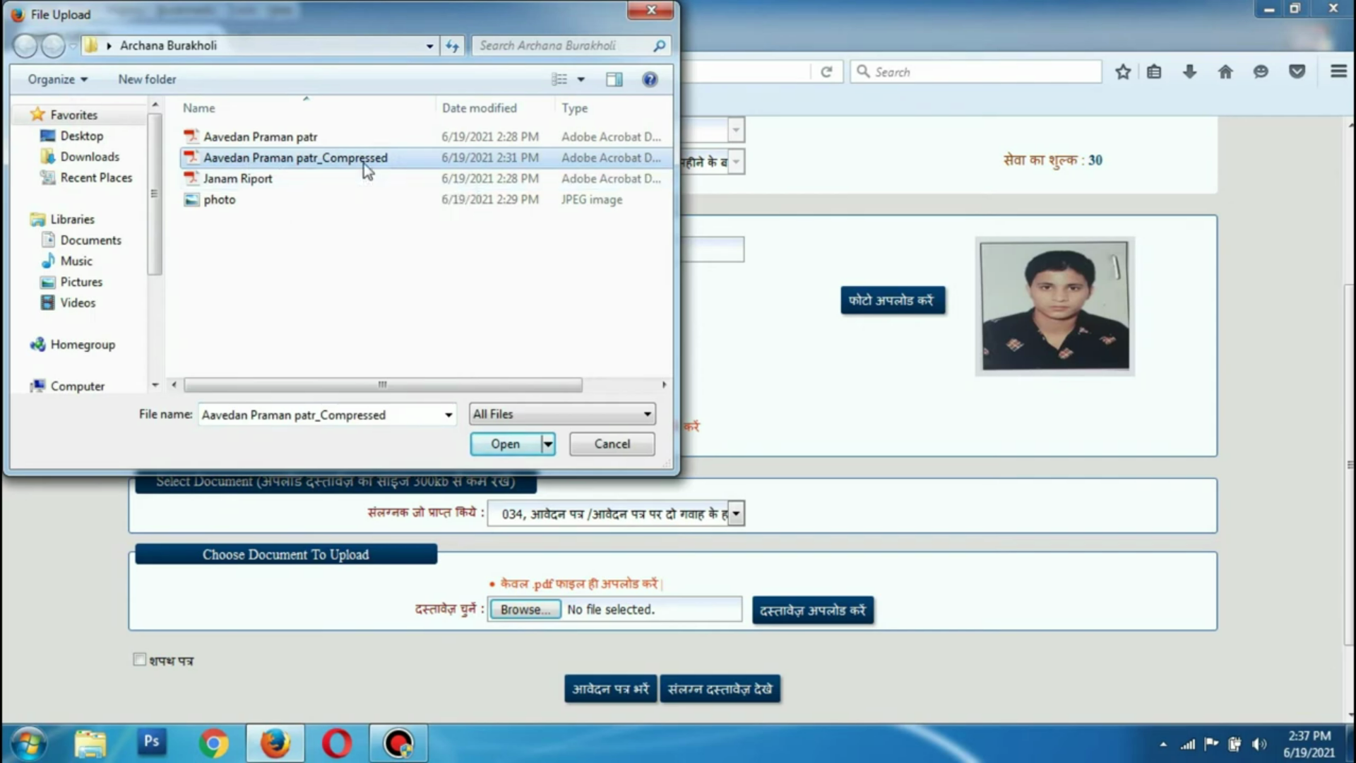
mouse_move(417, 379)
left_mouse_down()
mouse_move(503, 394)
mouse_move(427, 393)
left_mouse_up()
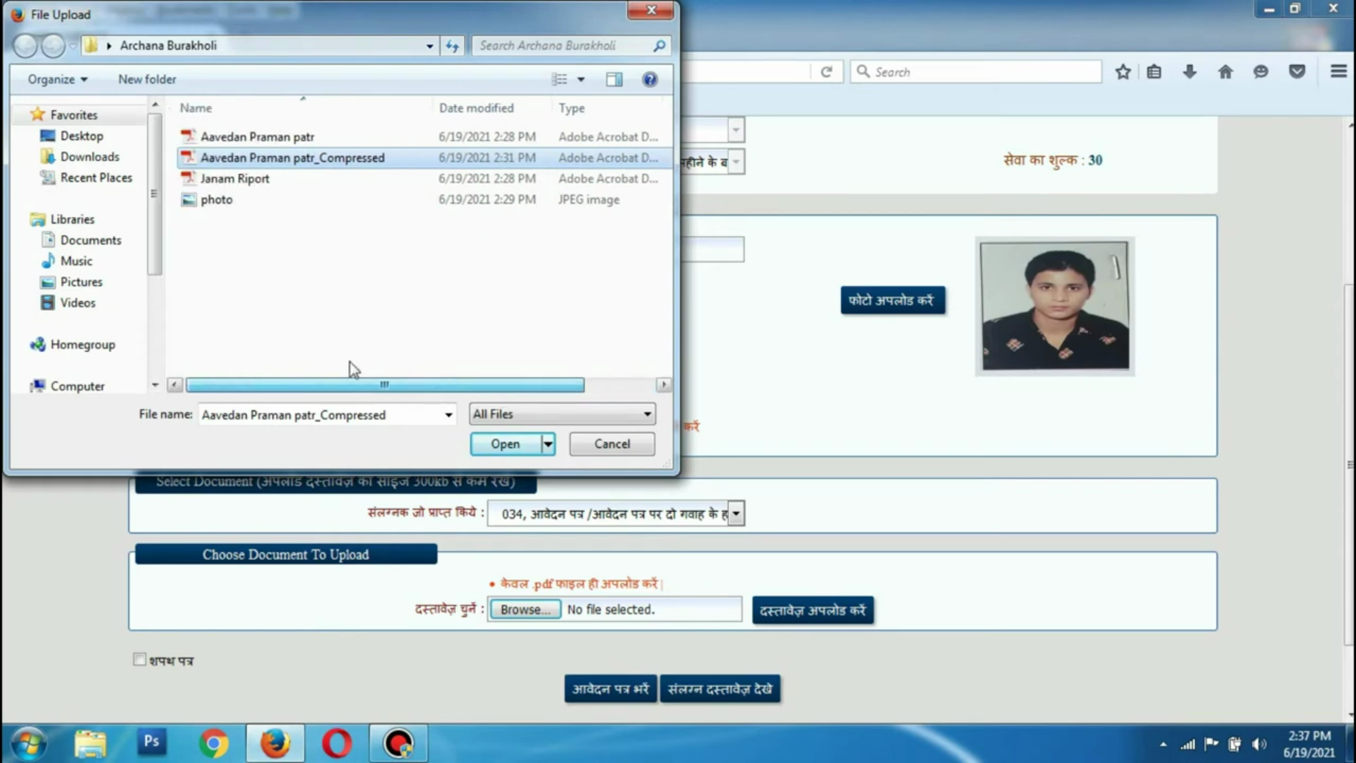
left_click(510, 445)
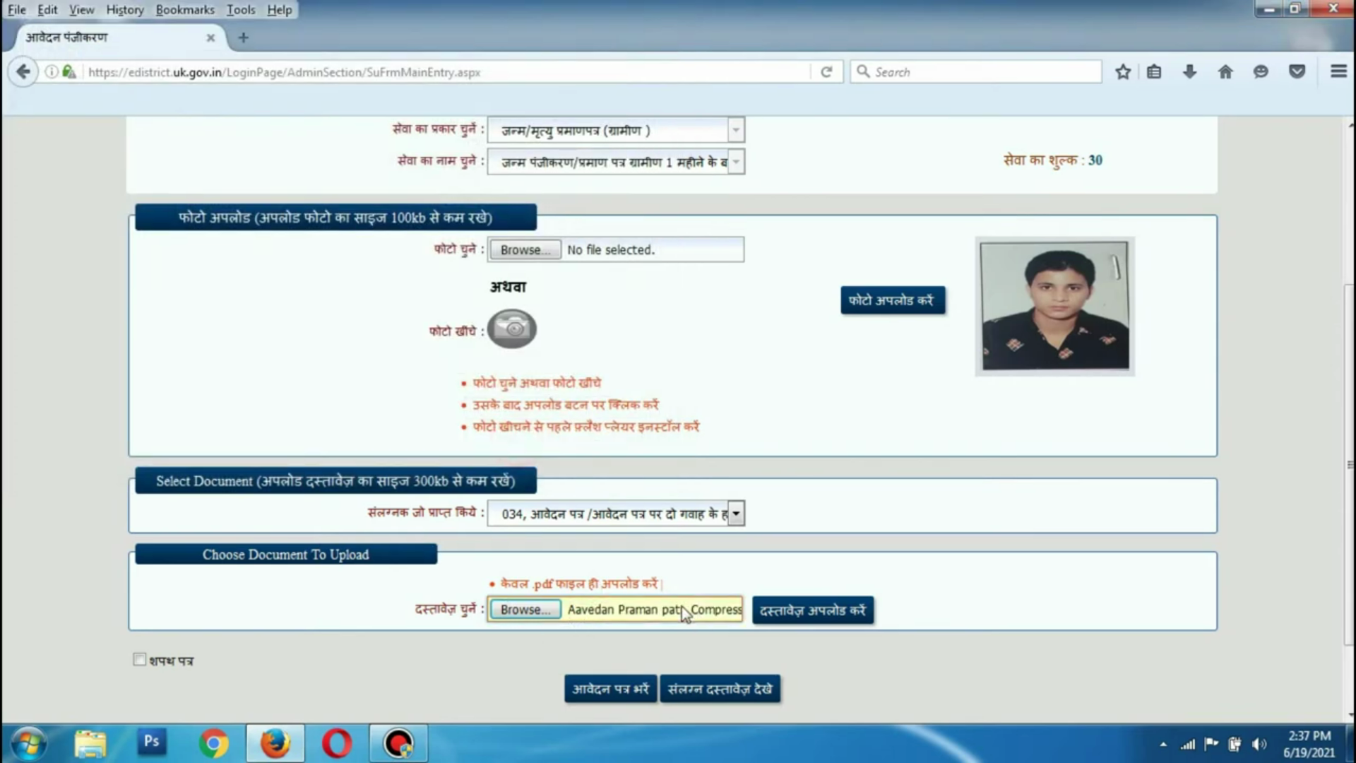
left_click(795, 618)
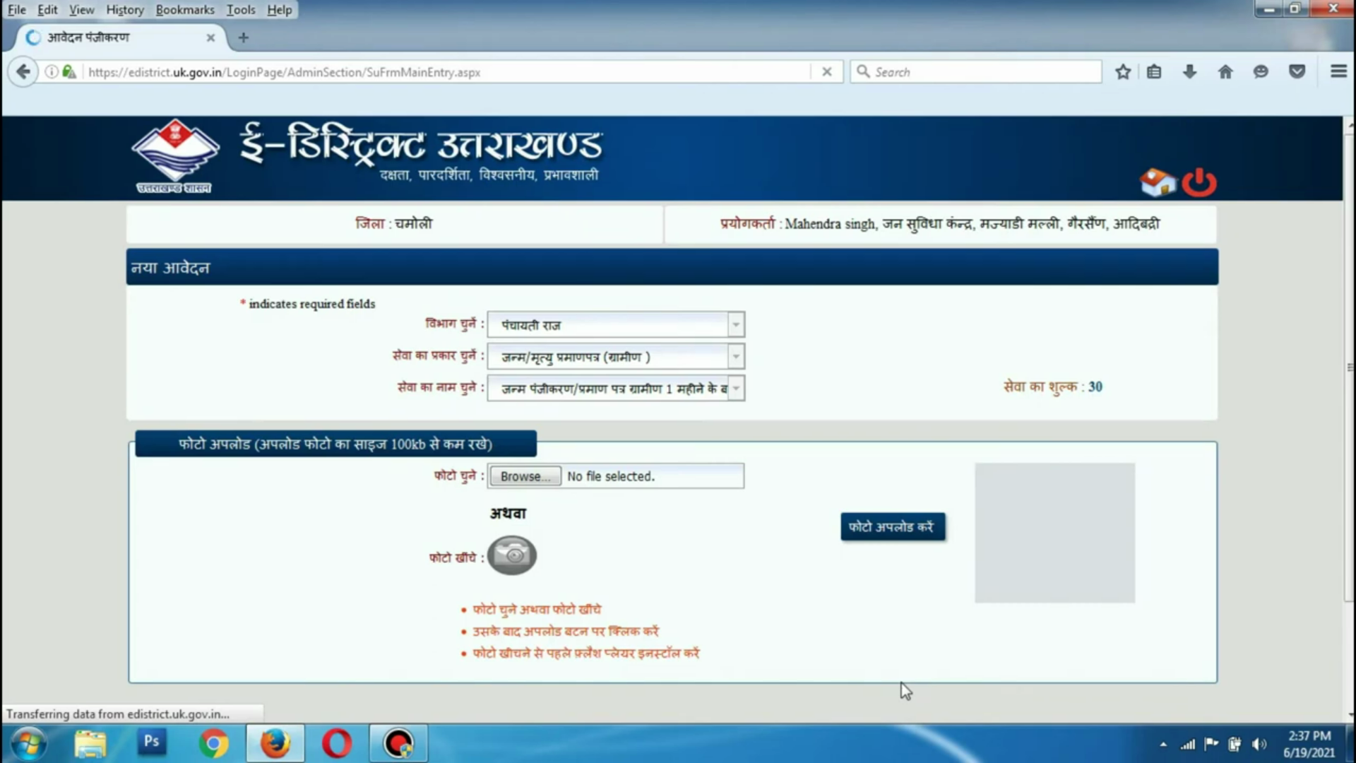
scroll(848, 630, "down", 2)
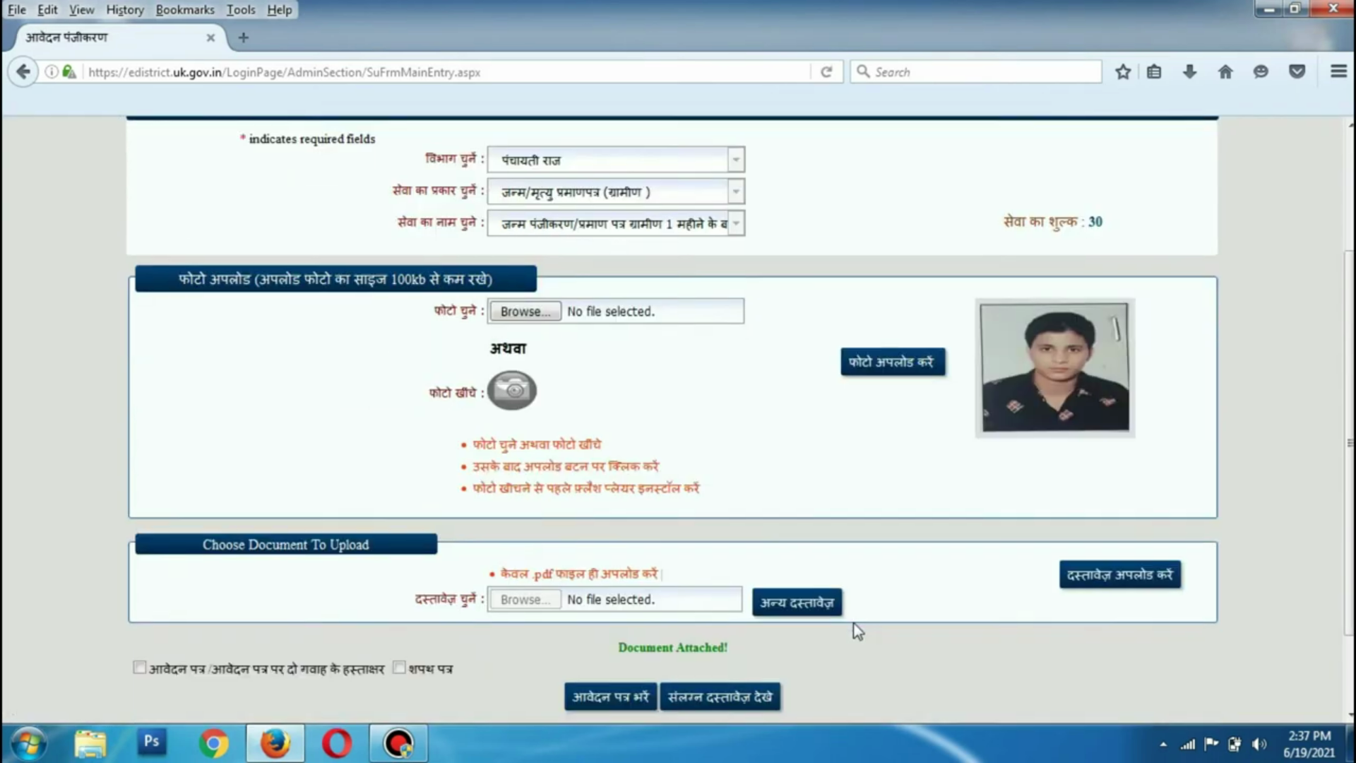
scroll(857, 631, "down", 2)
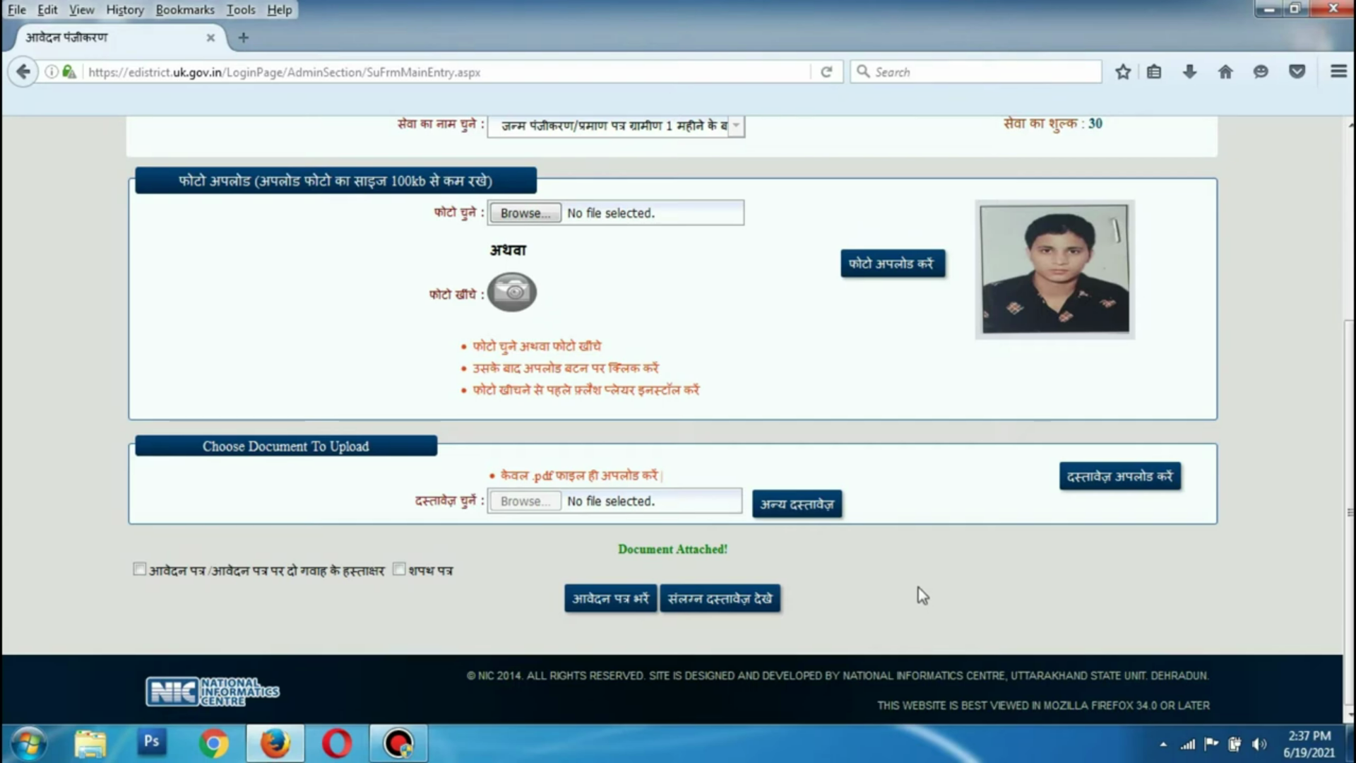
Open the application form and enter date of birth 28/02/2021
left_click(612, 599)
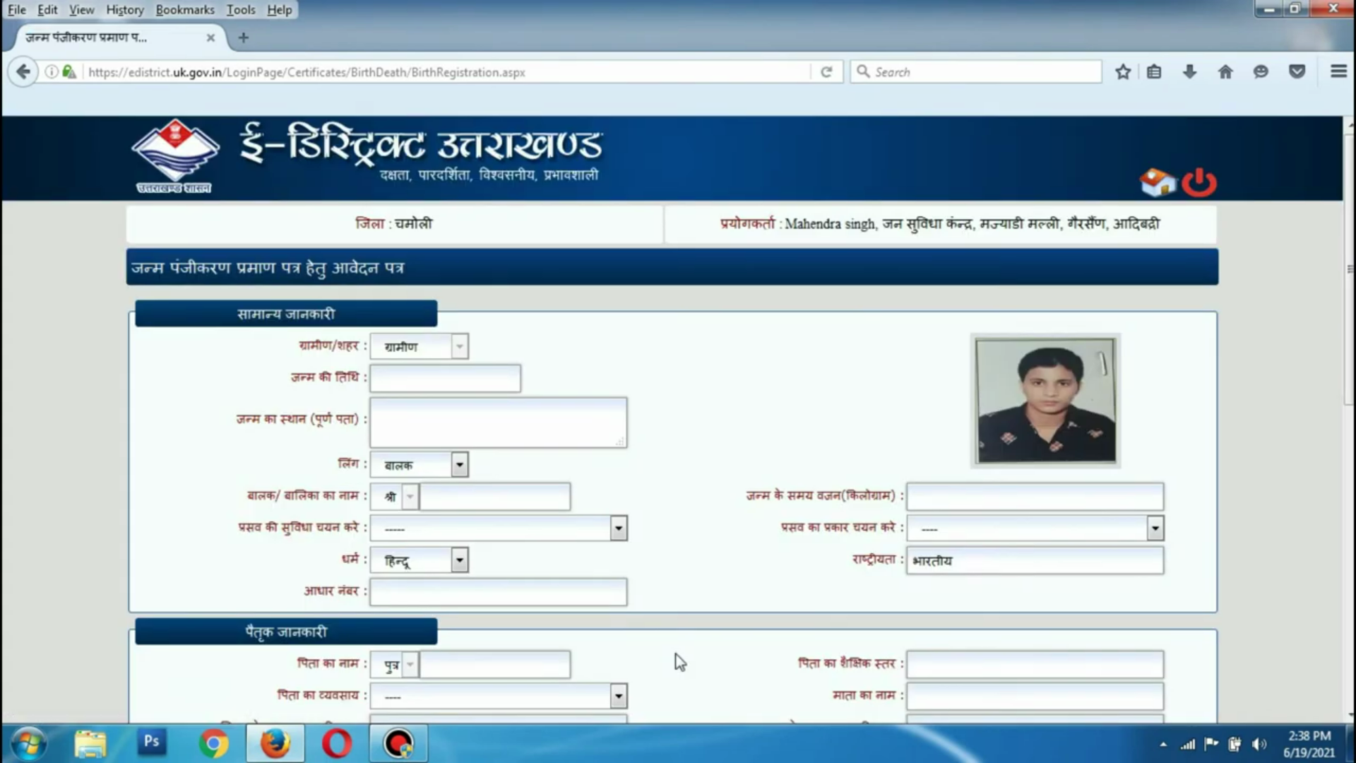
left_click(426, 382)
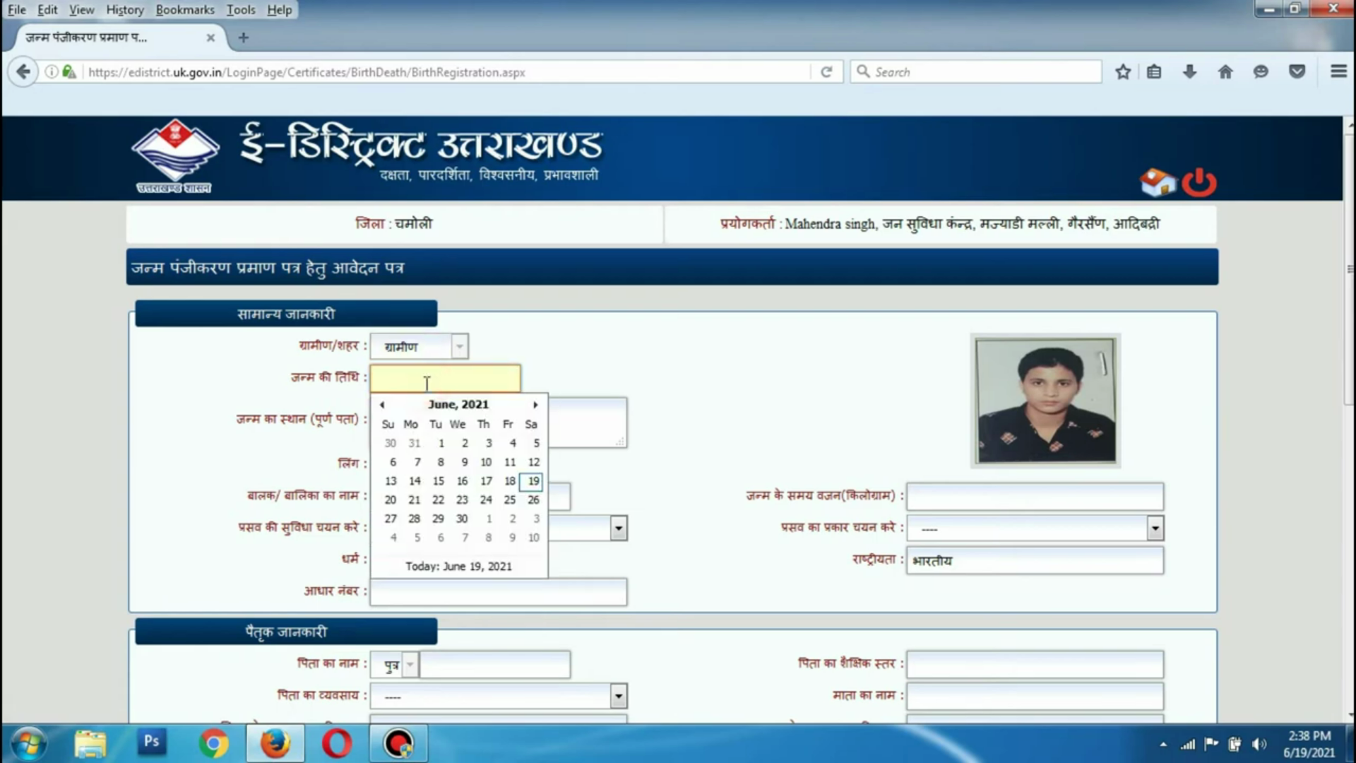
left_click(568, 348)
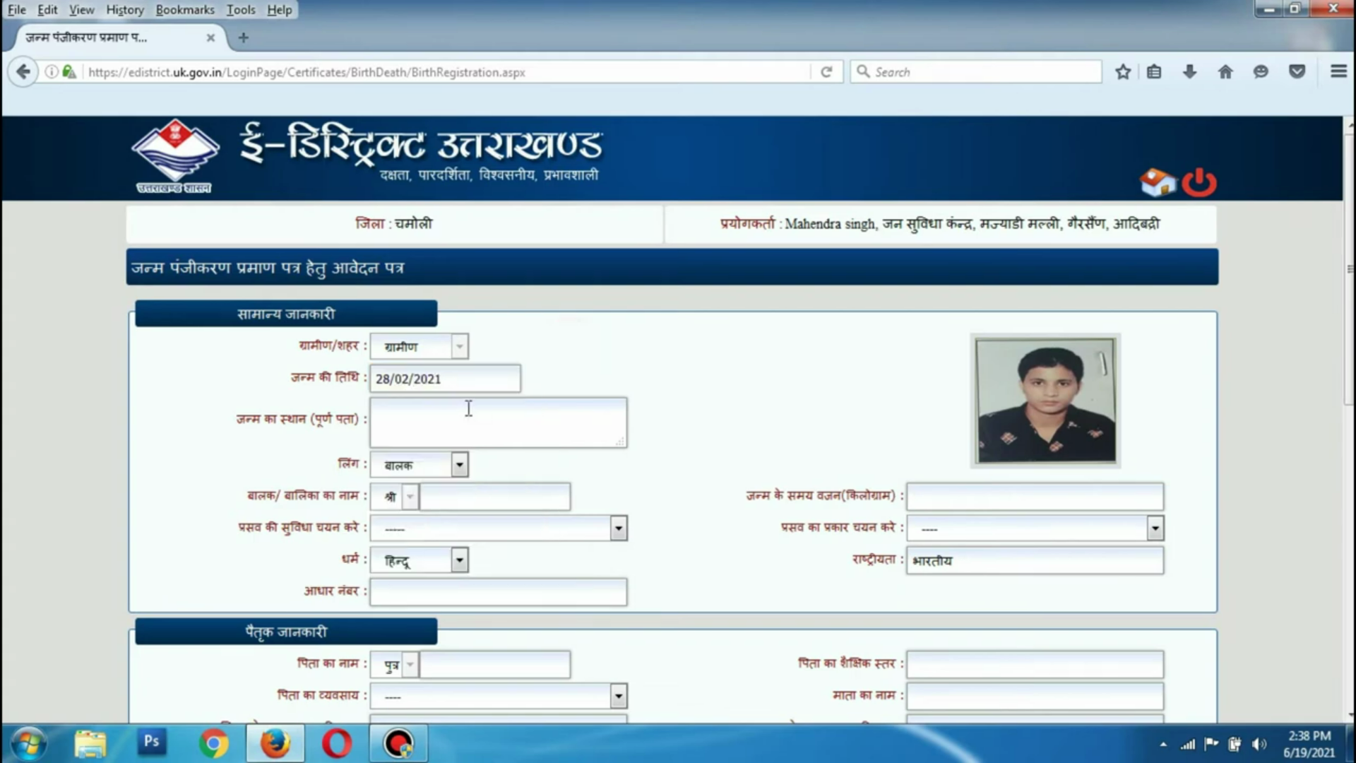
left_click(439, 411)
left_click(459, 377)
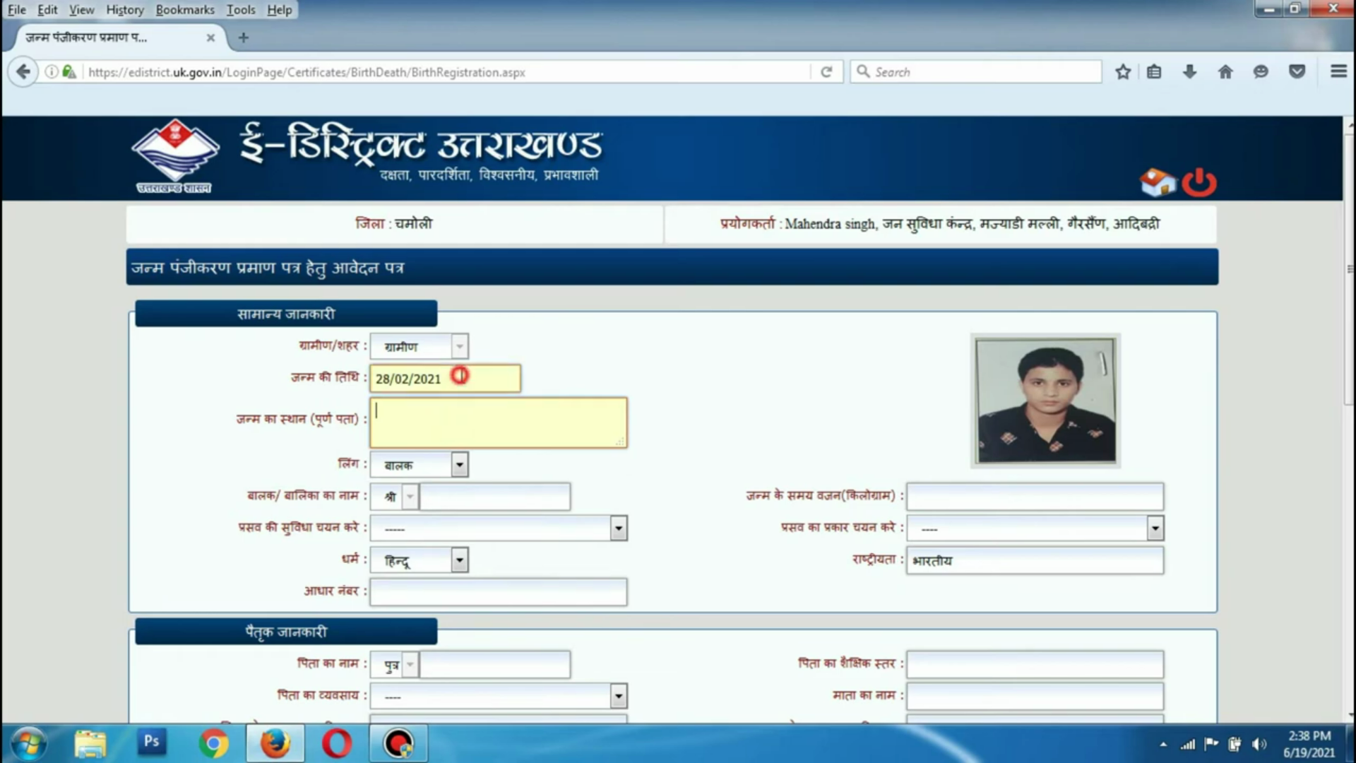
left_click(446, 408)
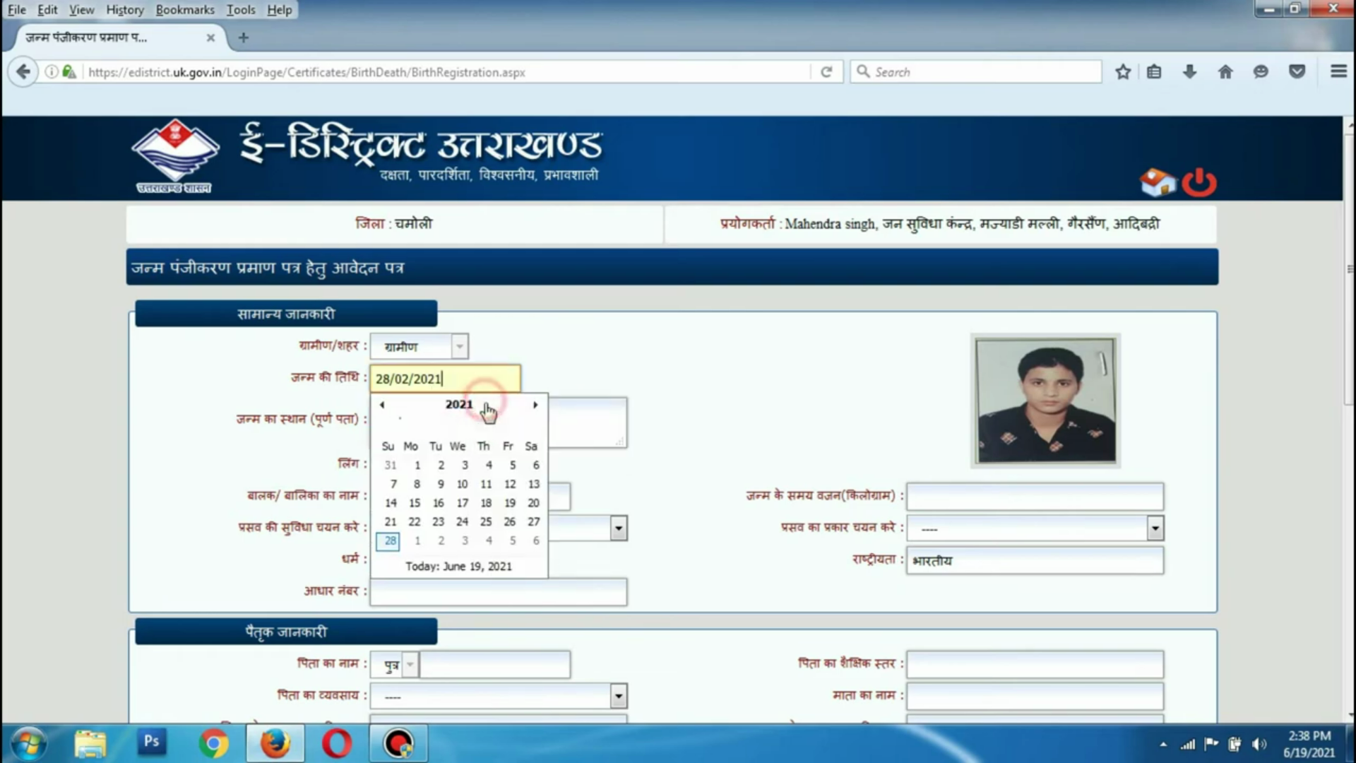
left_click(418, 415)
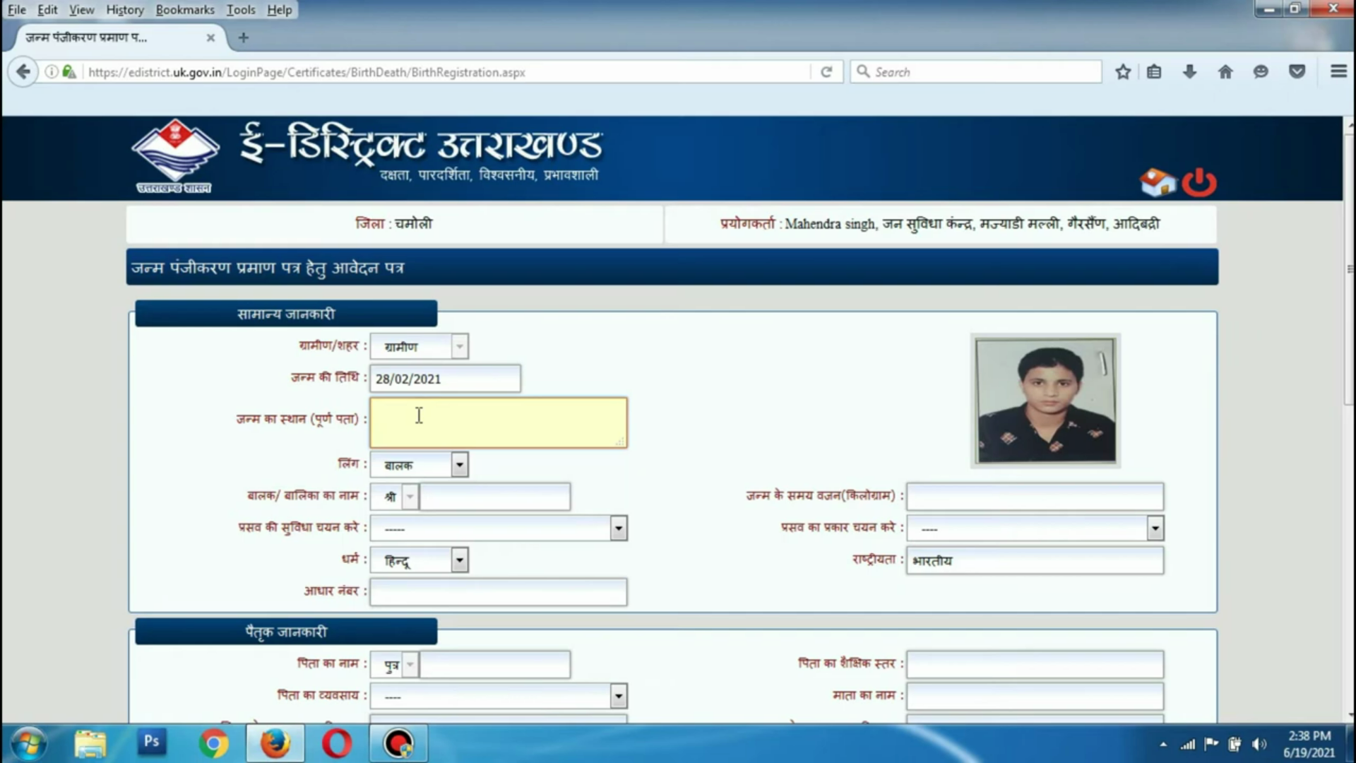
Fill in the full birthplace address, starting with 'Village'
key("ctrl+a")
left_click(566, 432)
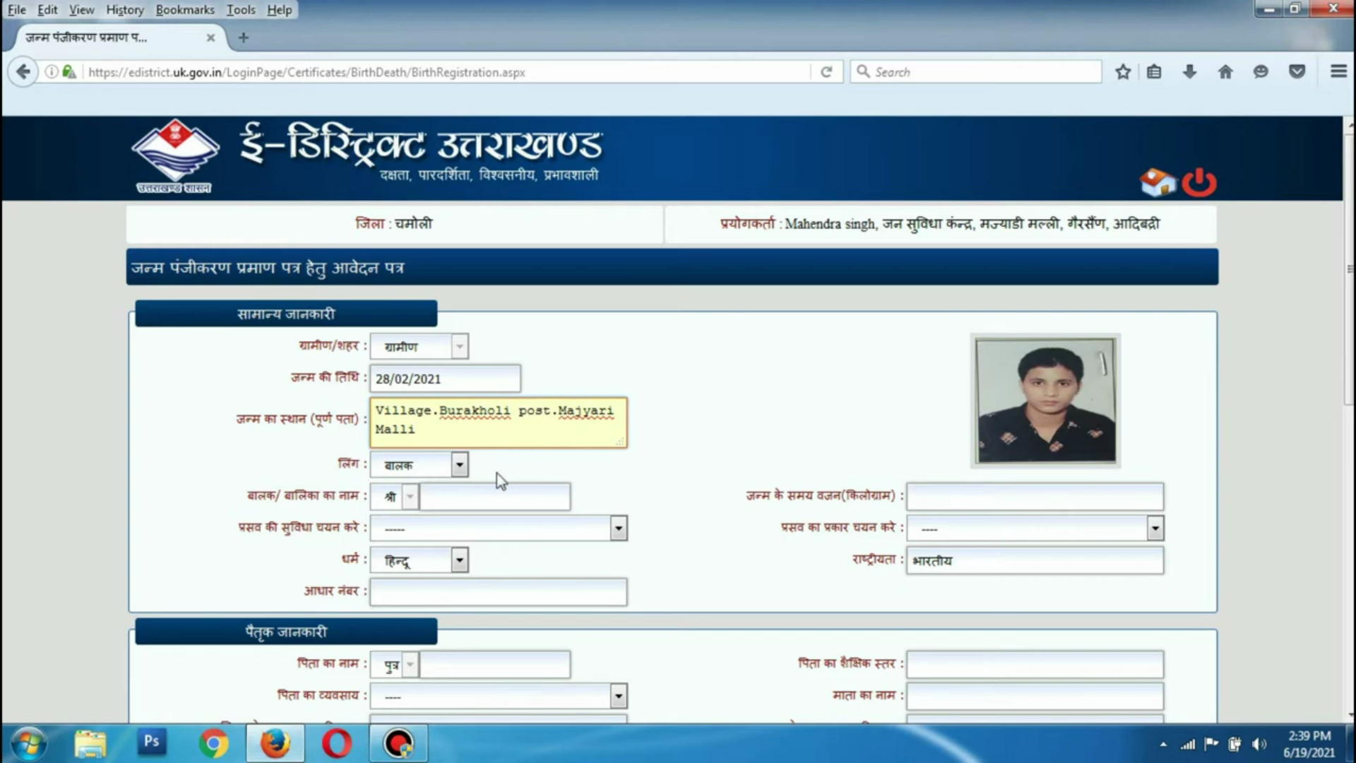
Set the child's gender to बालिका and enter the child's name
left_click(461, 466)
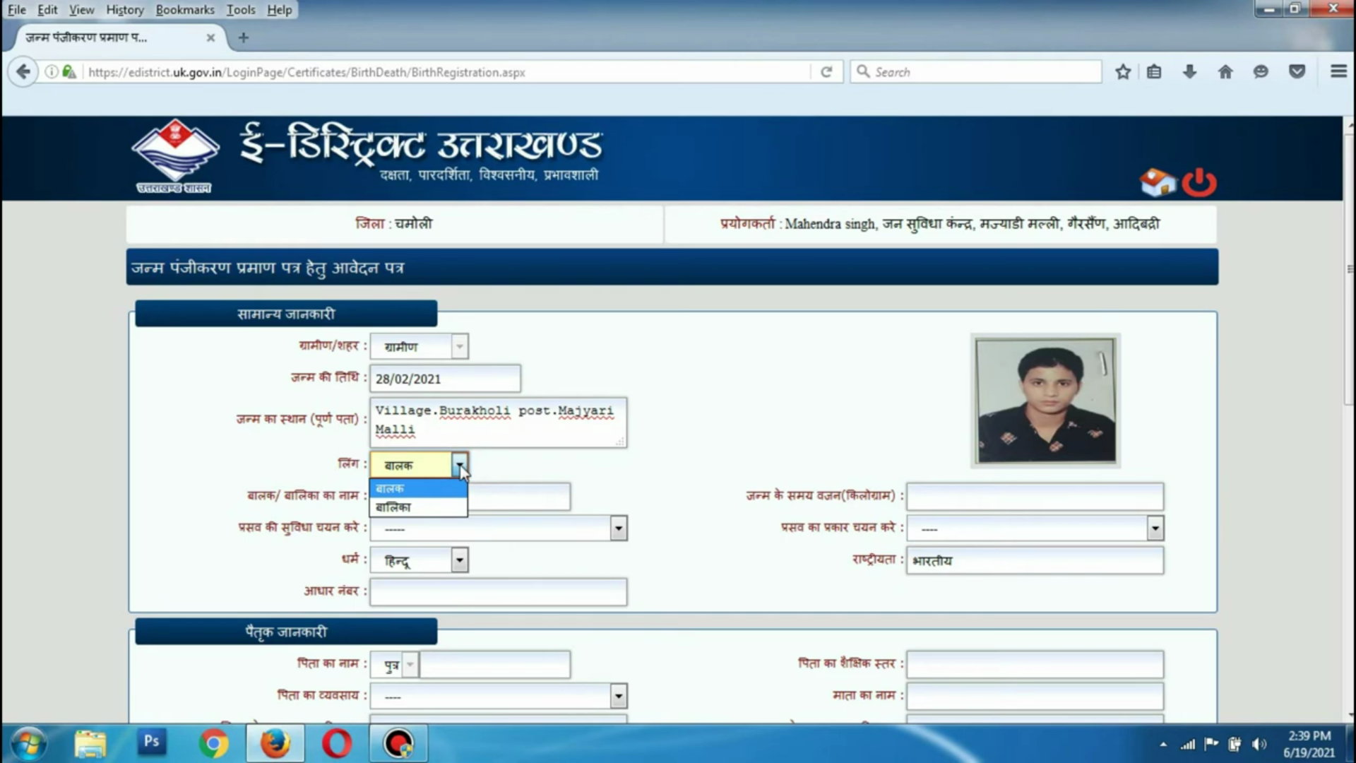
left_click(399, 506)
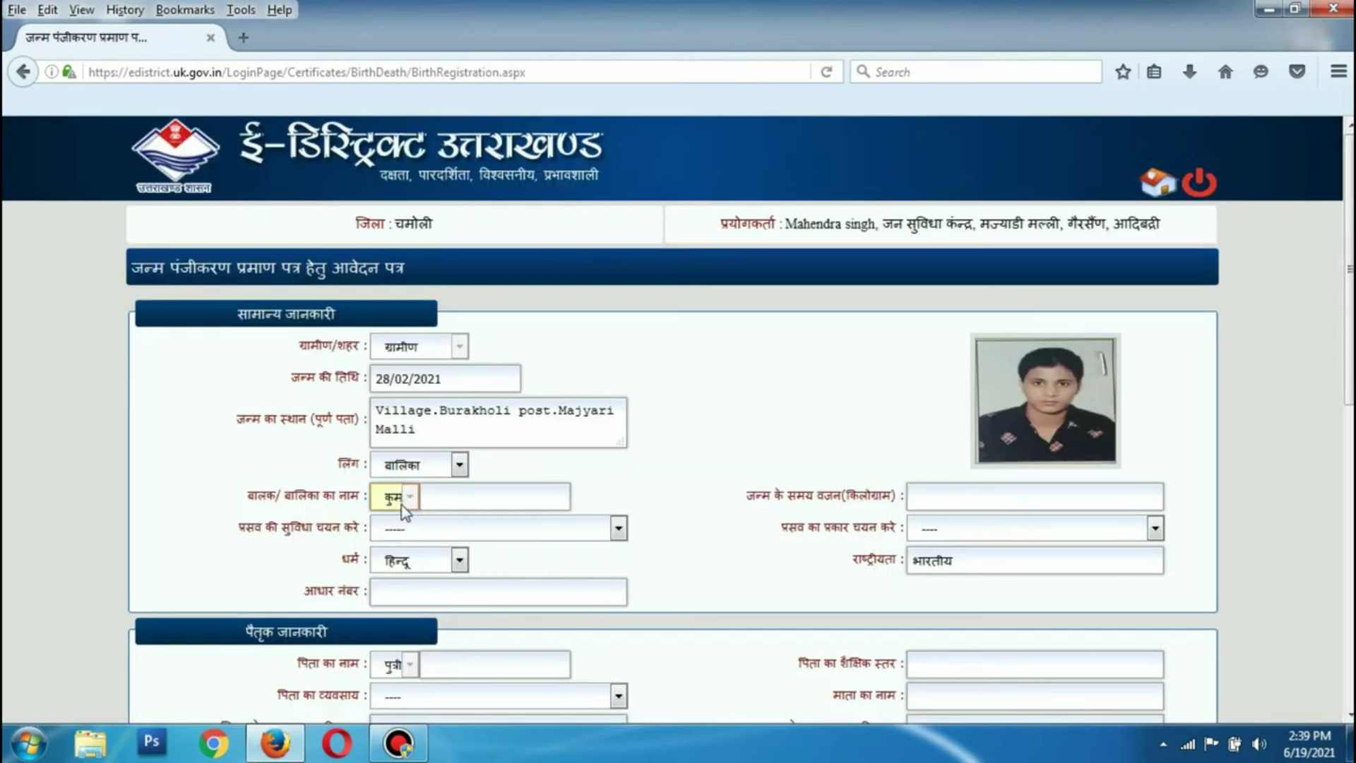
left_click(441, 496)
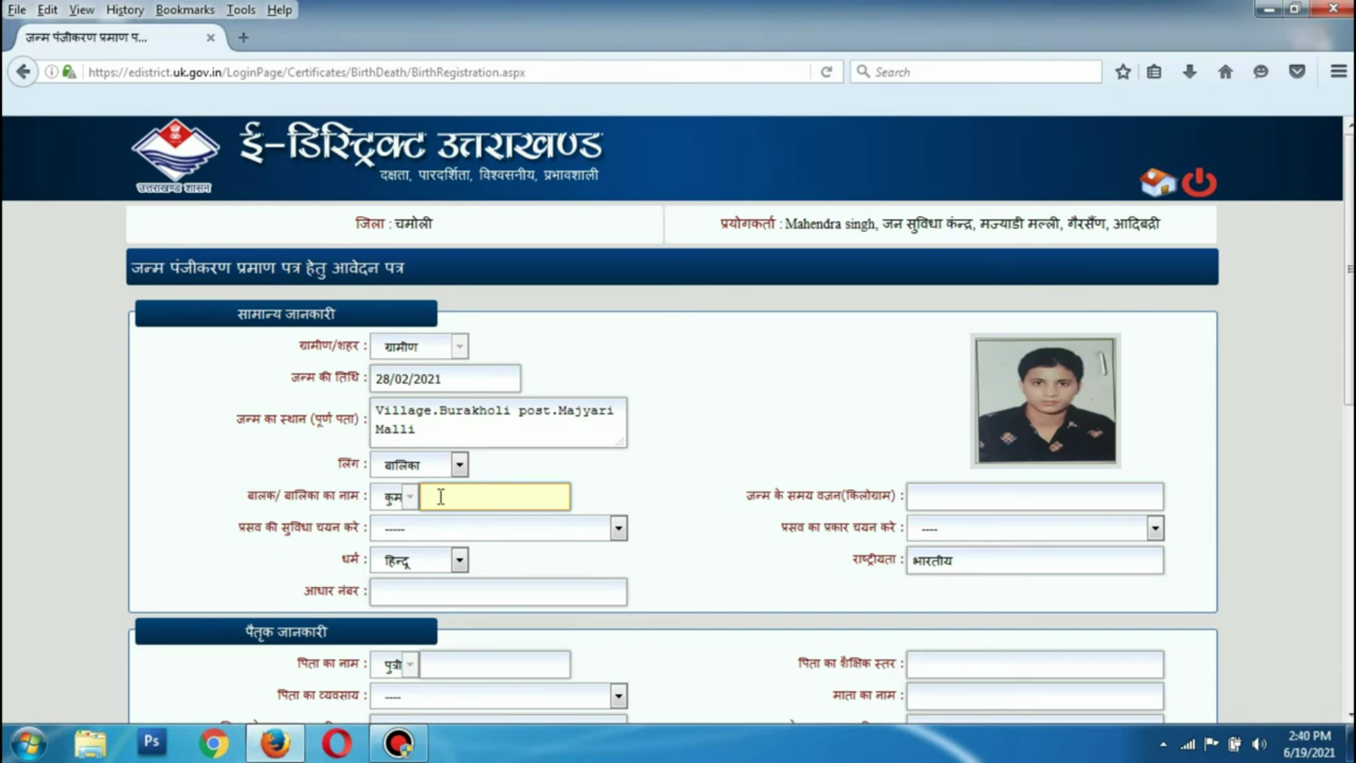
type("Archana")
scroll(638, 482, "down", 3)
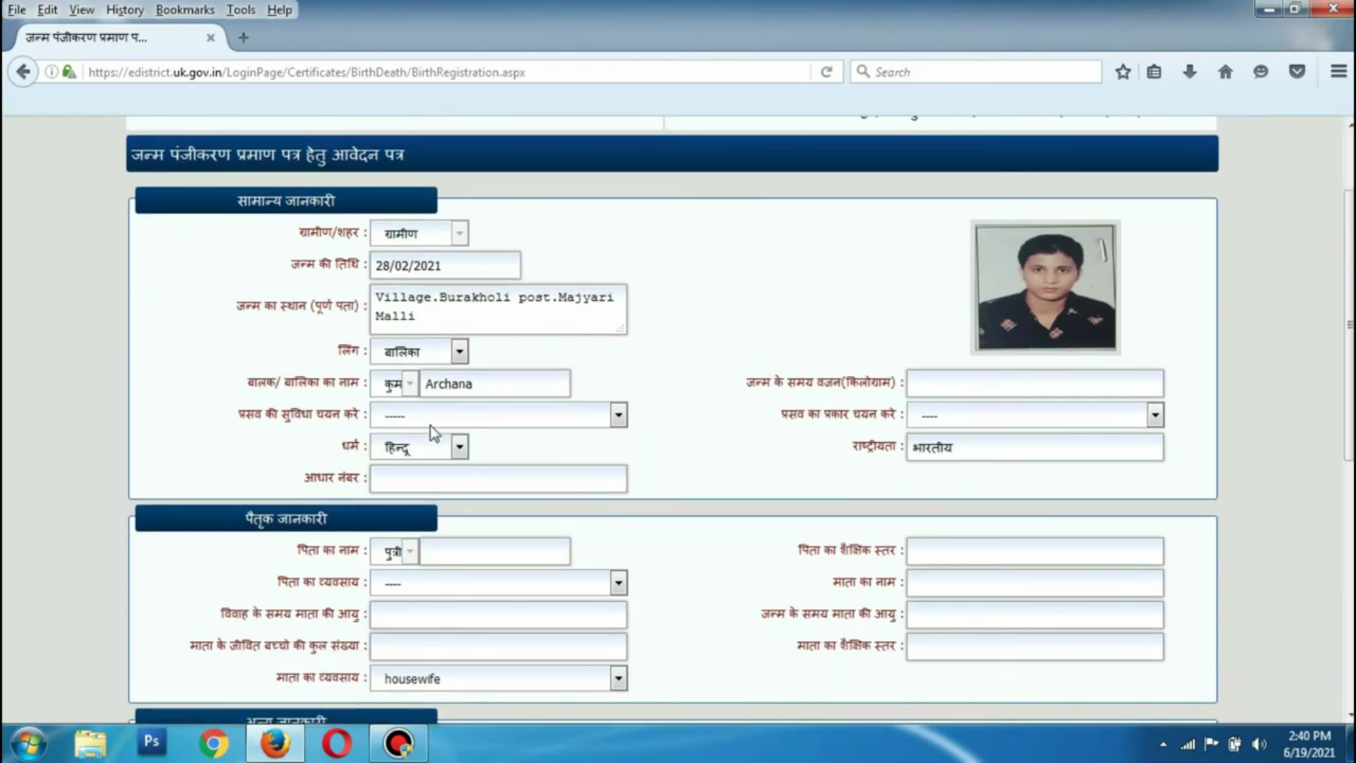
Set delivery facility संस्थागत - व्यक्तिगत, birth weight 3 kg, and delivery type प्राकृतिक
left_click(428, 421)
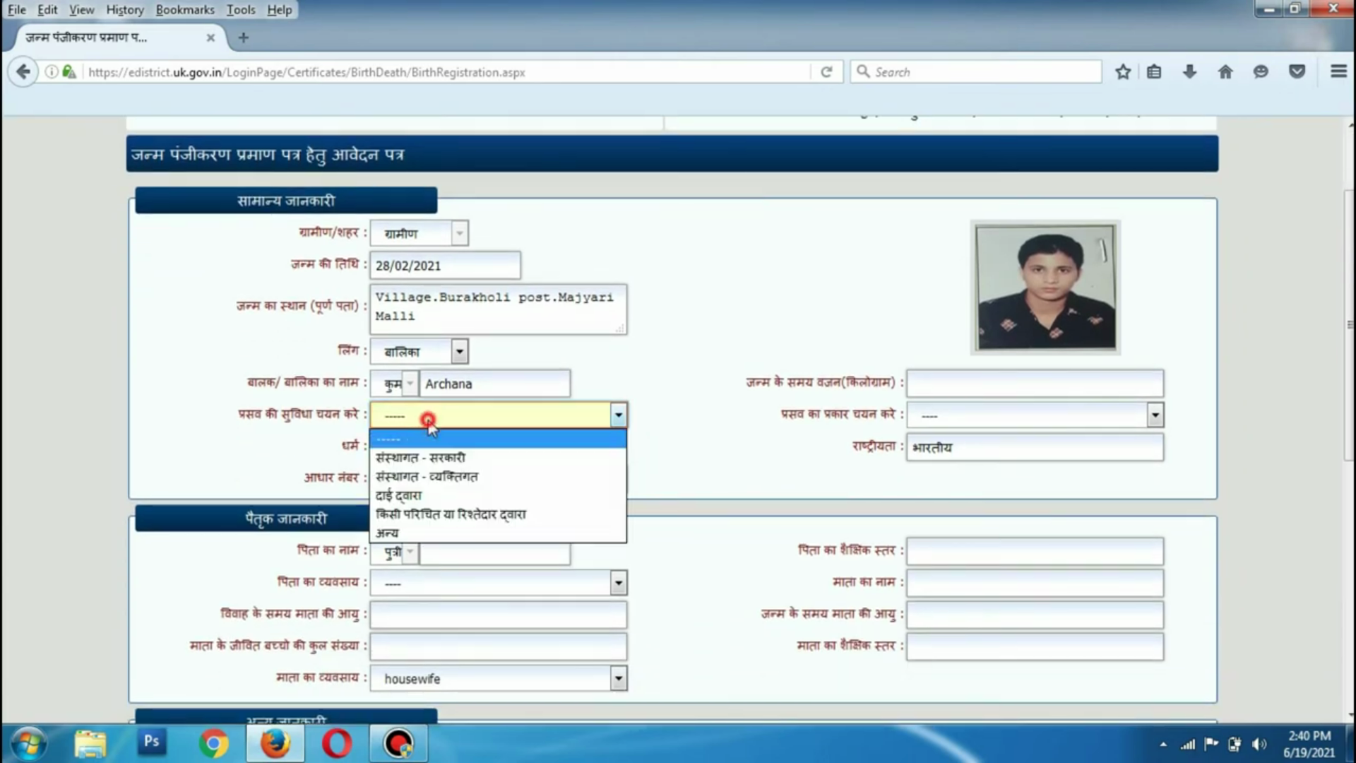
left_click(434, 479)
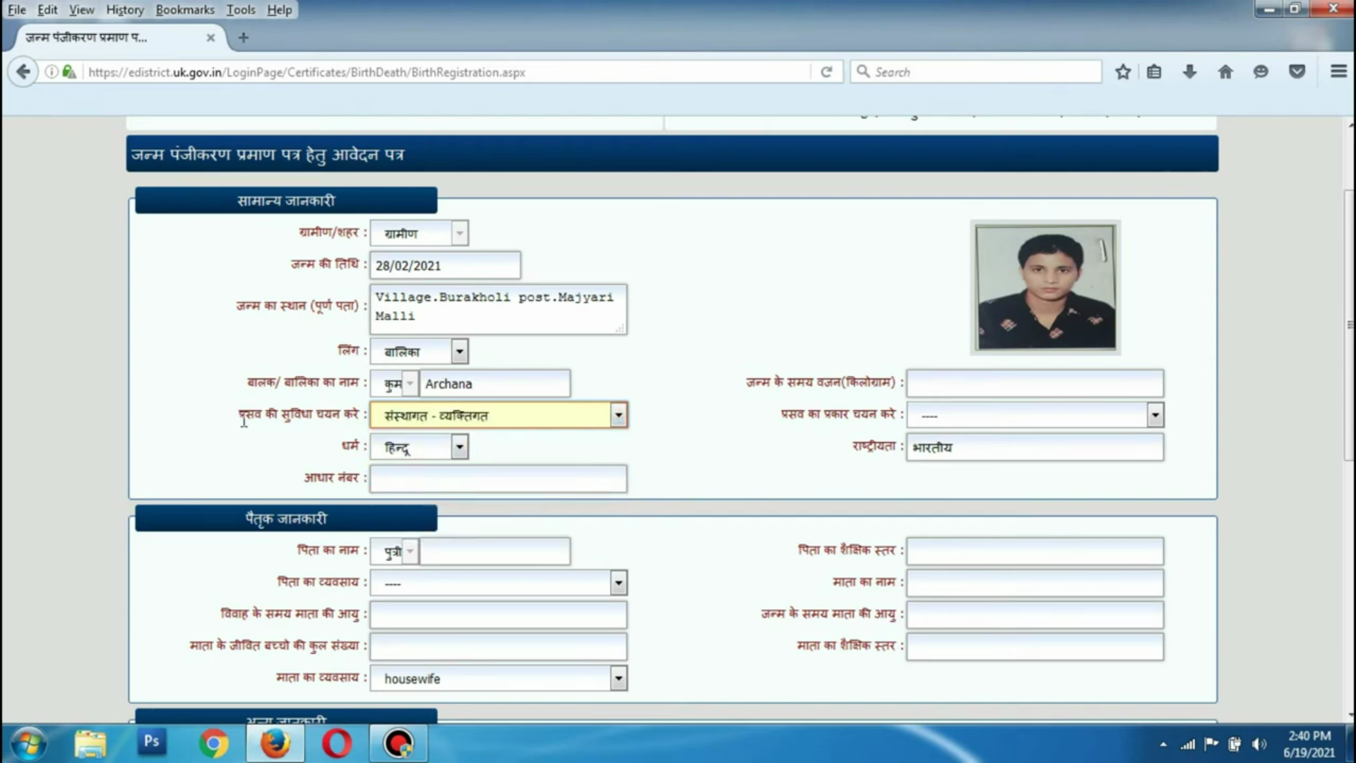
left_click(918, 381)
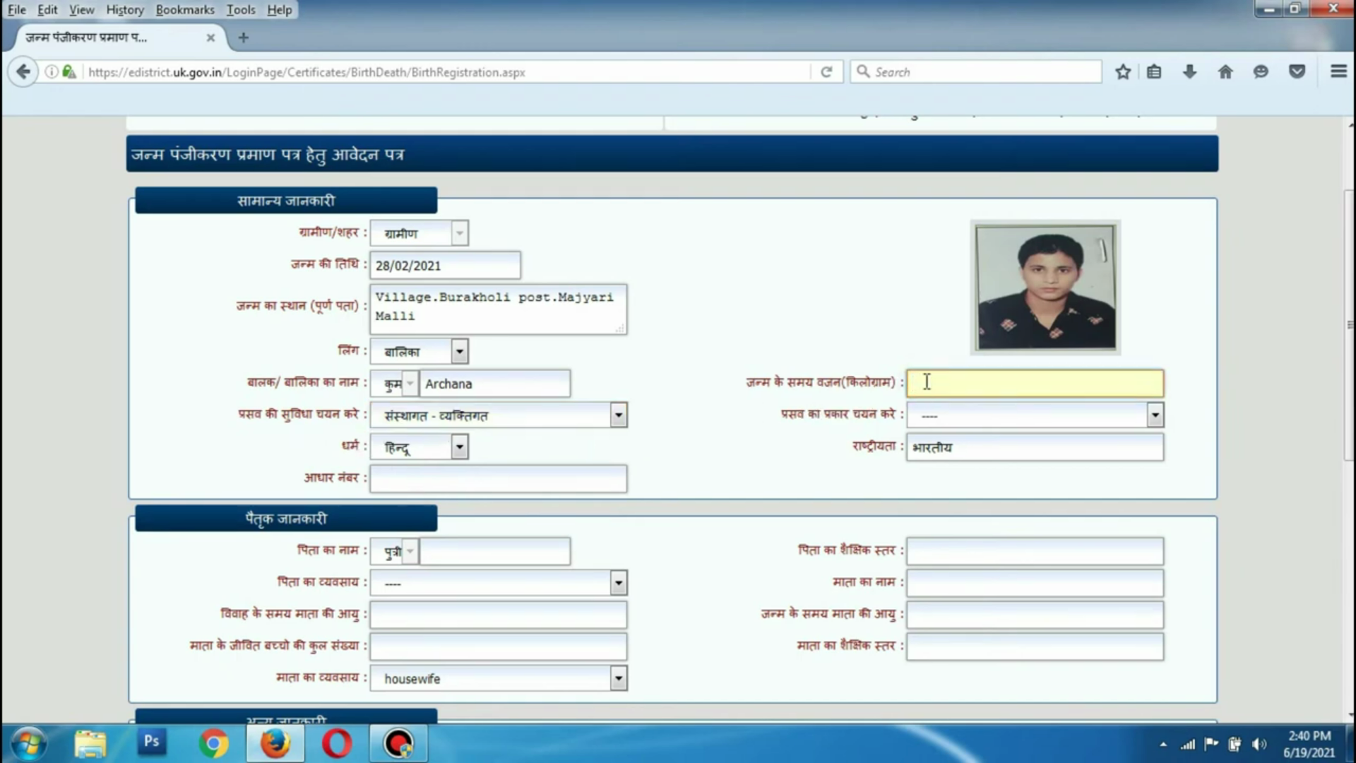
type("3")
left_click(985, 422)
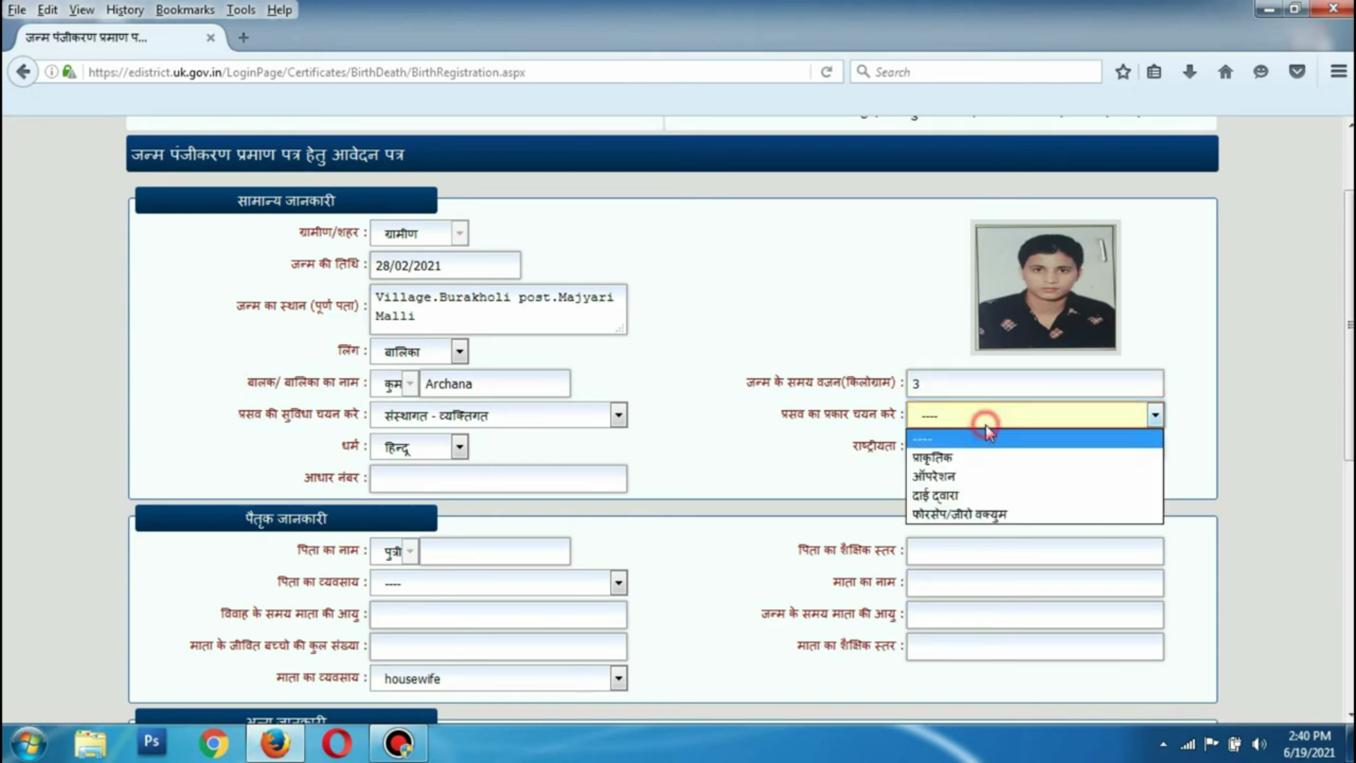
left_click(958, 460)
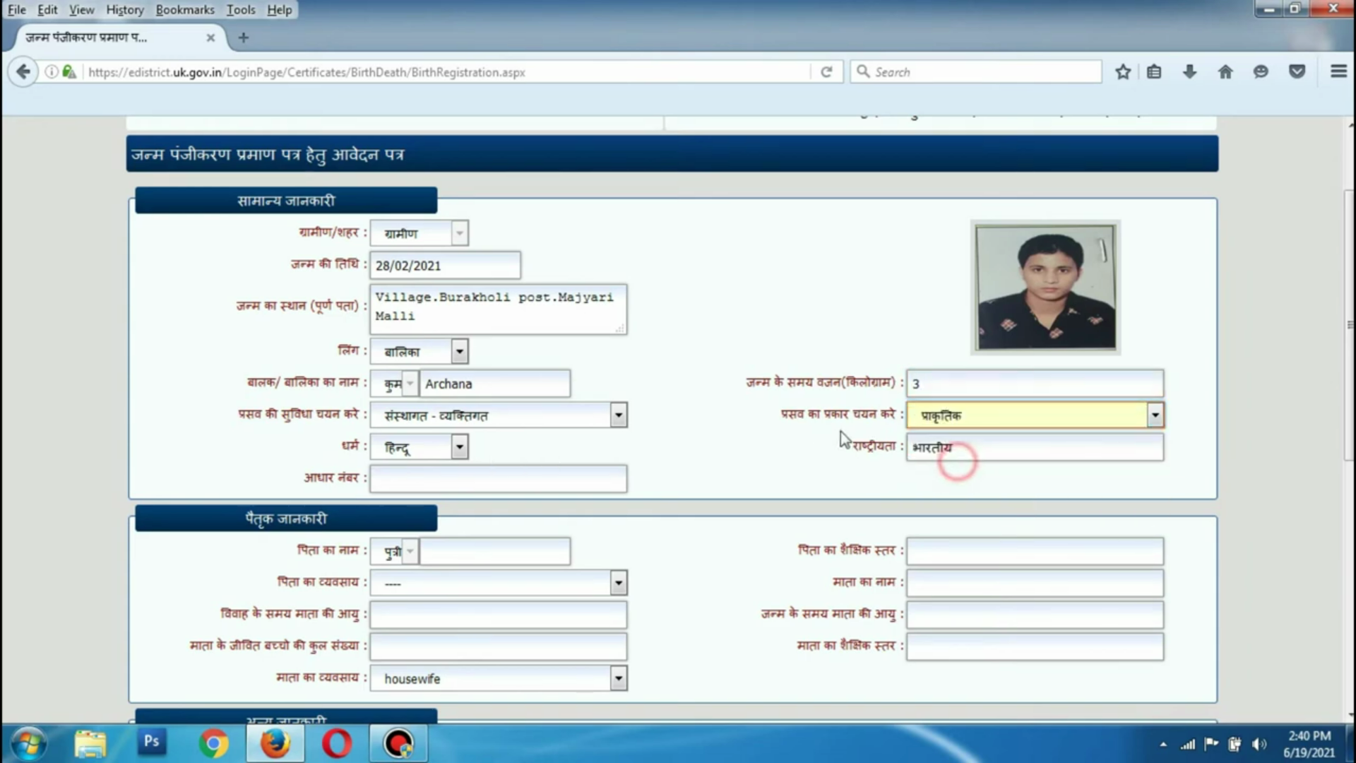
Enter the child's Aadhaar number
left_click(387, 475)
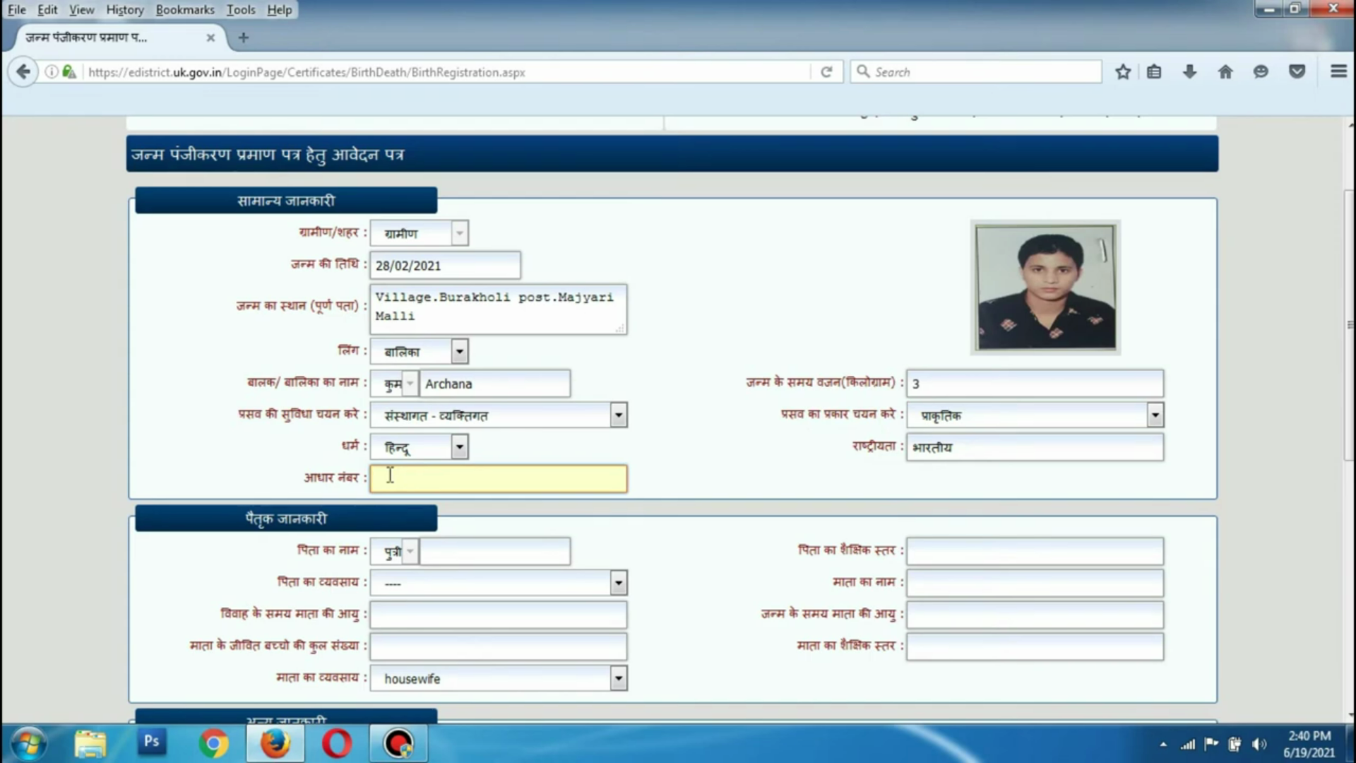
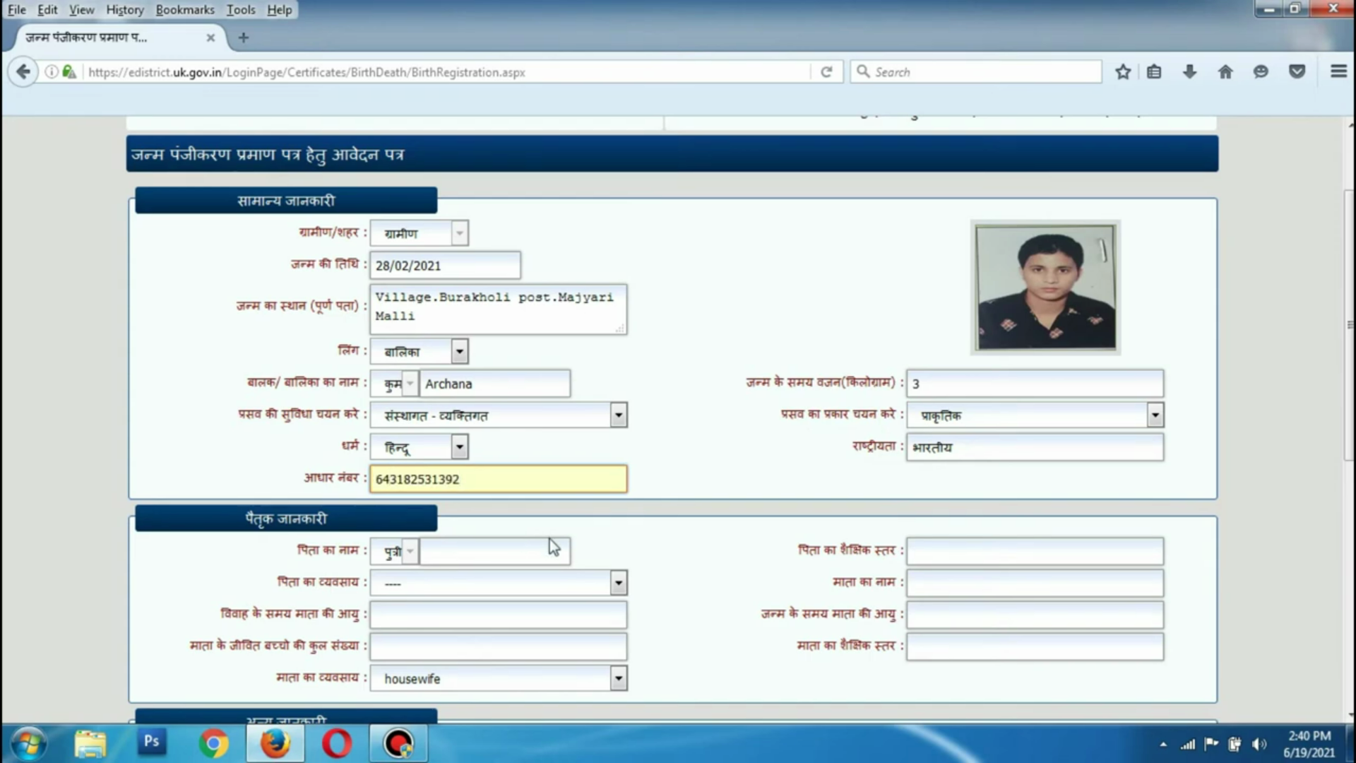
left_click(590, 522)
Enter the father's name, education 12th, and occupation Kisan
left_click(443, 553)
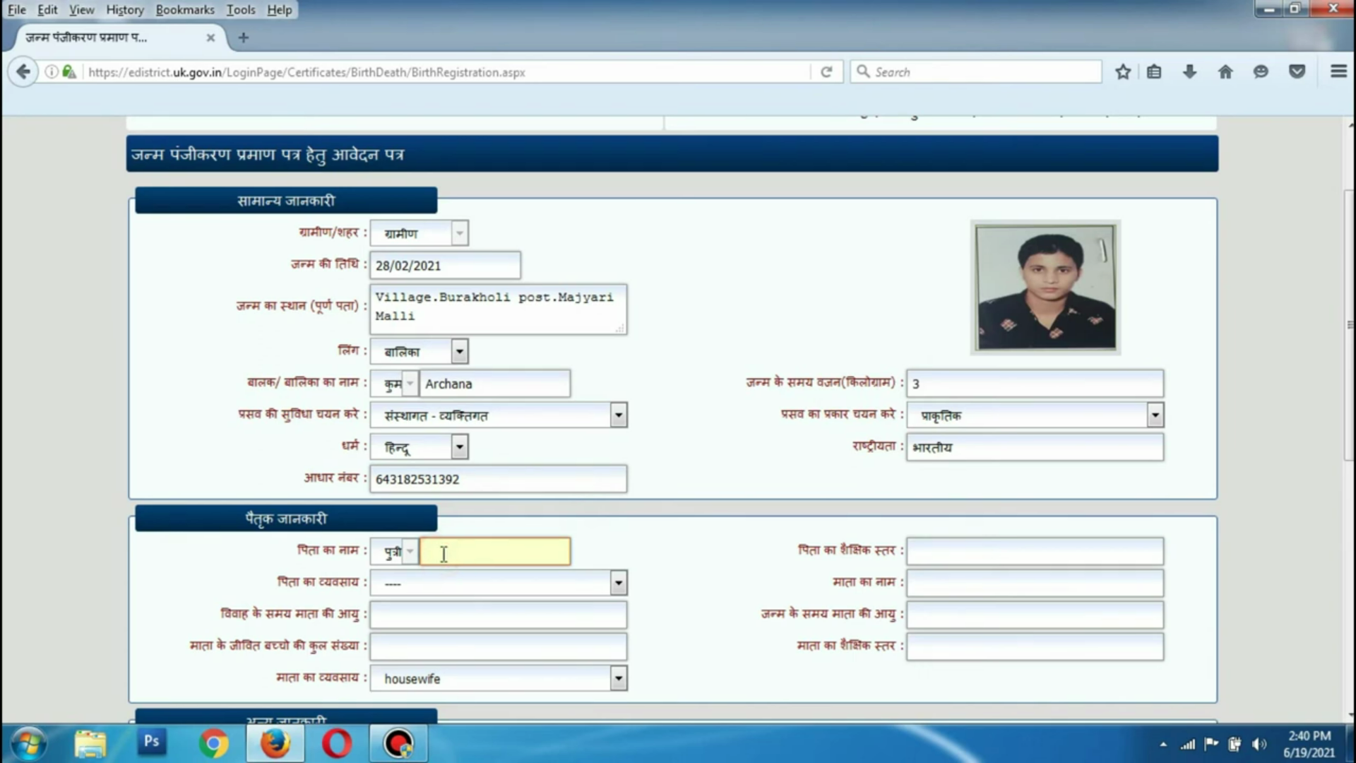
key("Tab")
type("12th")
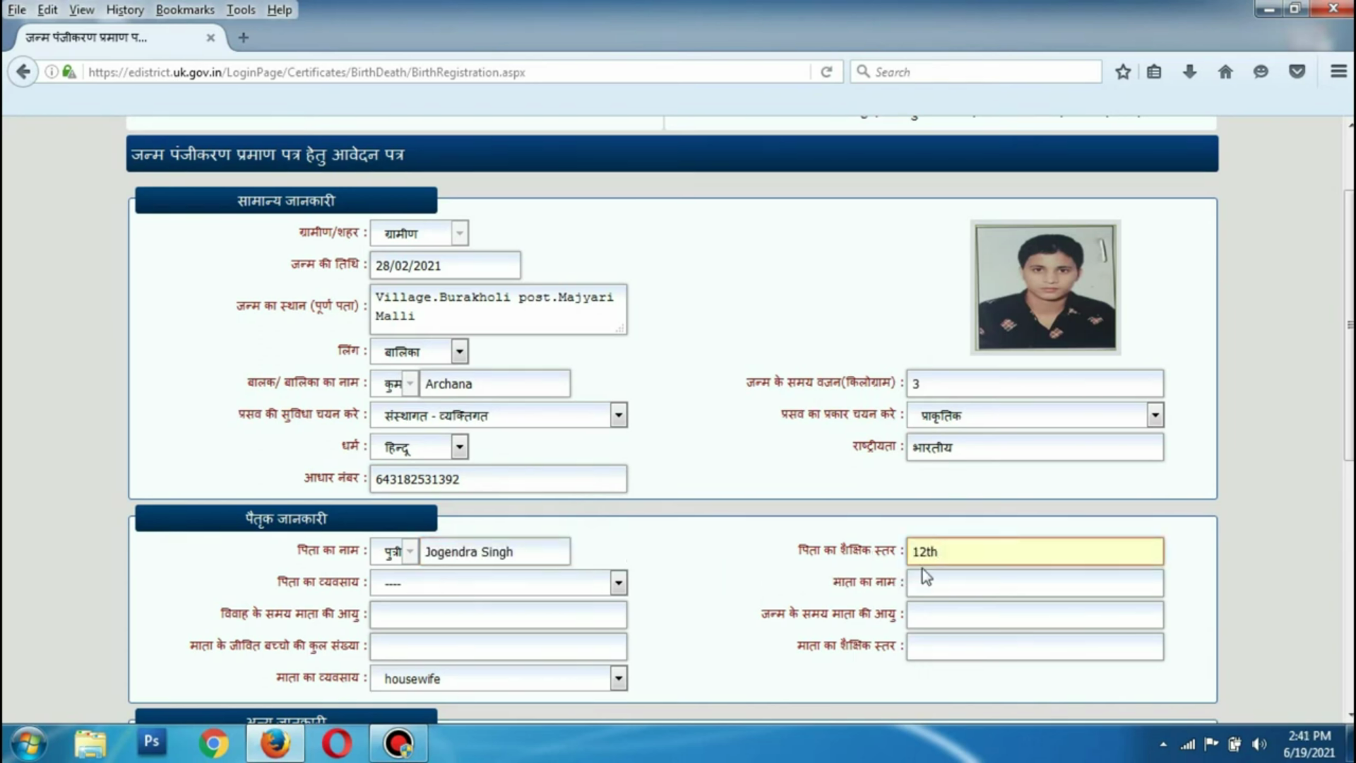
left_click(520, 595)
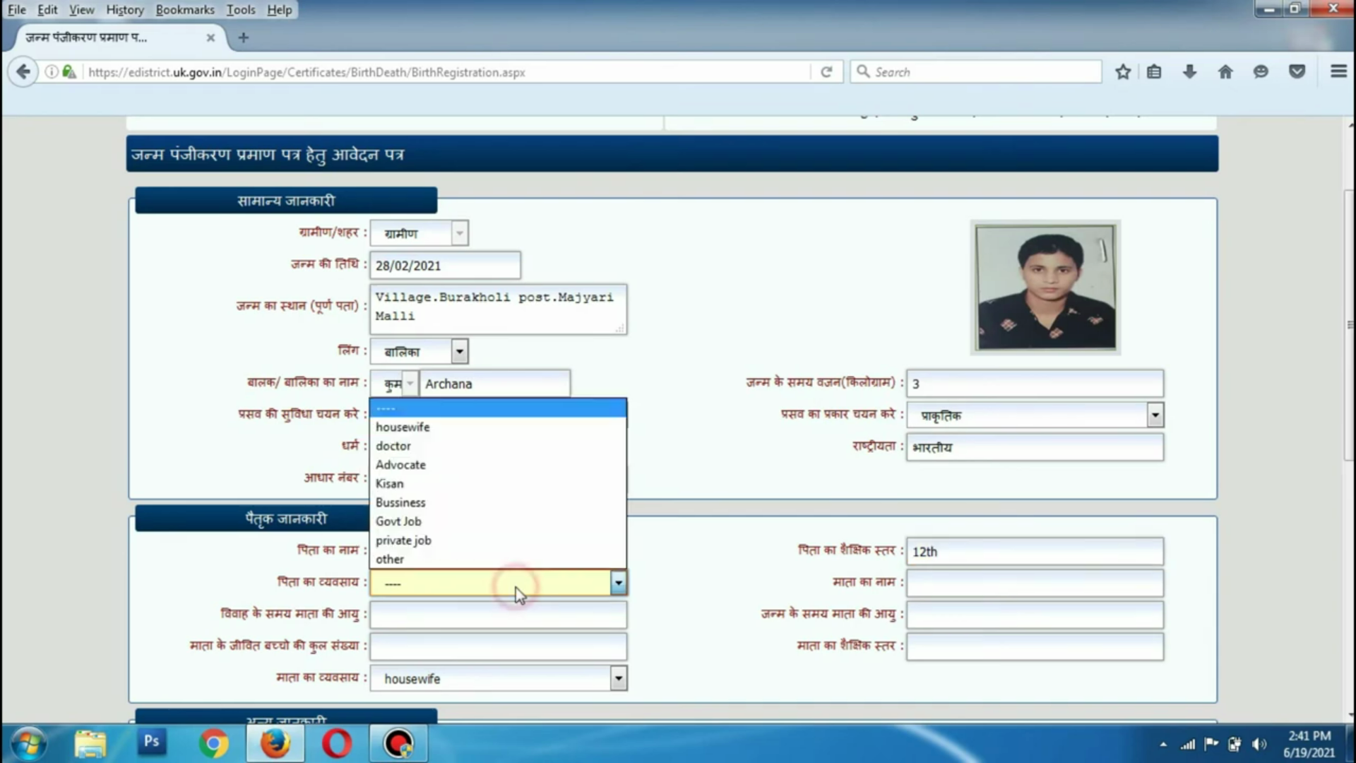
left_click(449, 541)
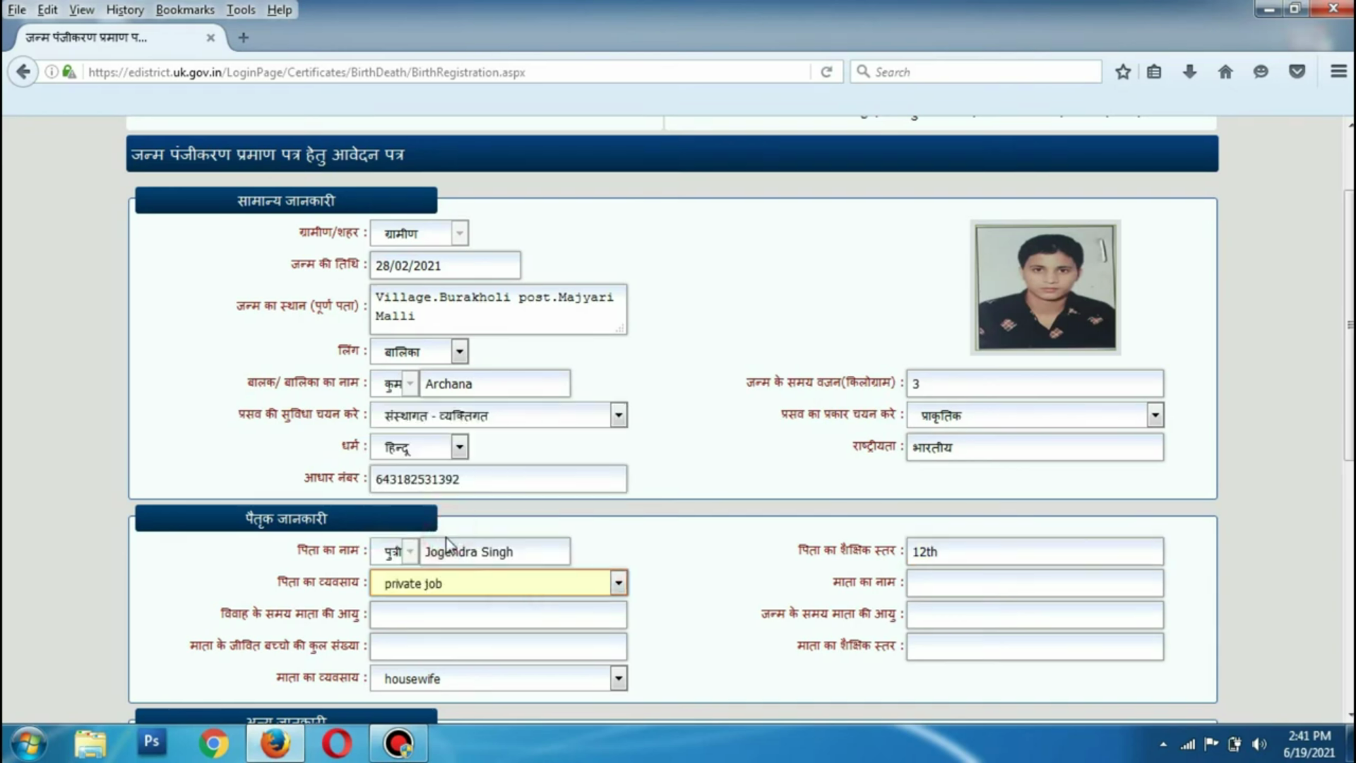
left_click(478, 584)
left_click(444, 477)
left_click(702, 584)
Enter the mother's name, age at marriage 20, and age at birth 29
left_click(918, 585)
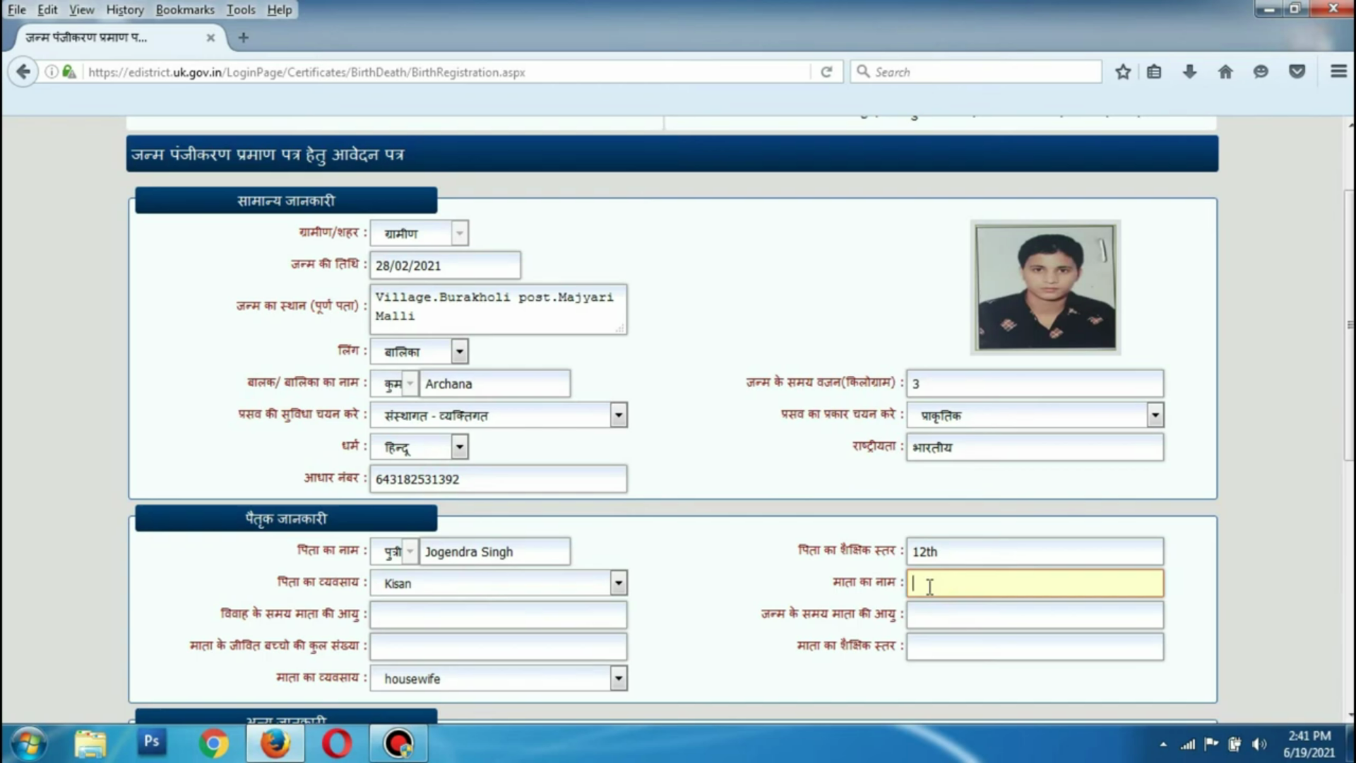
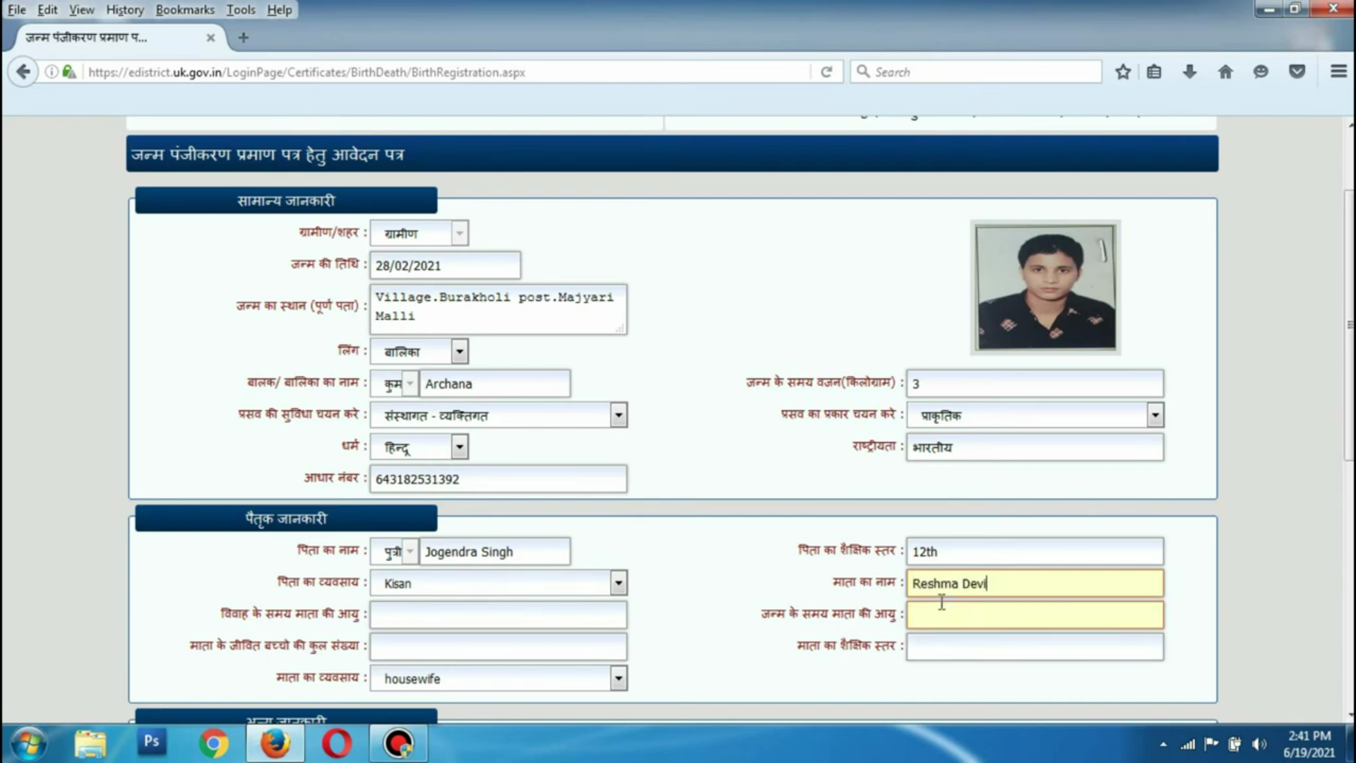
left_click(430, 606)
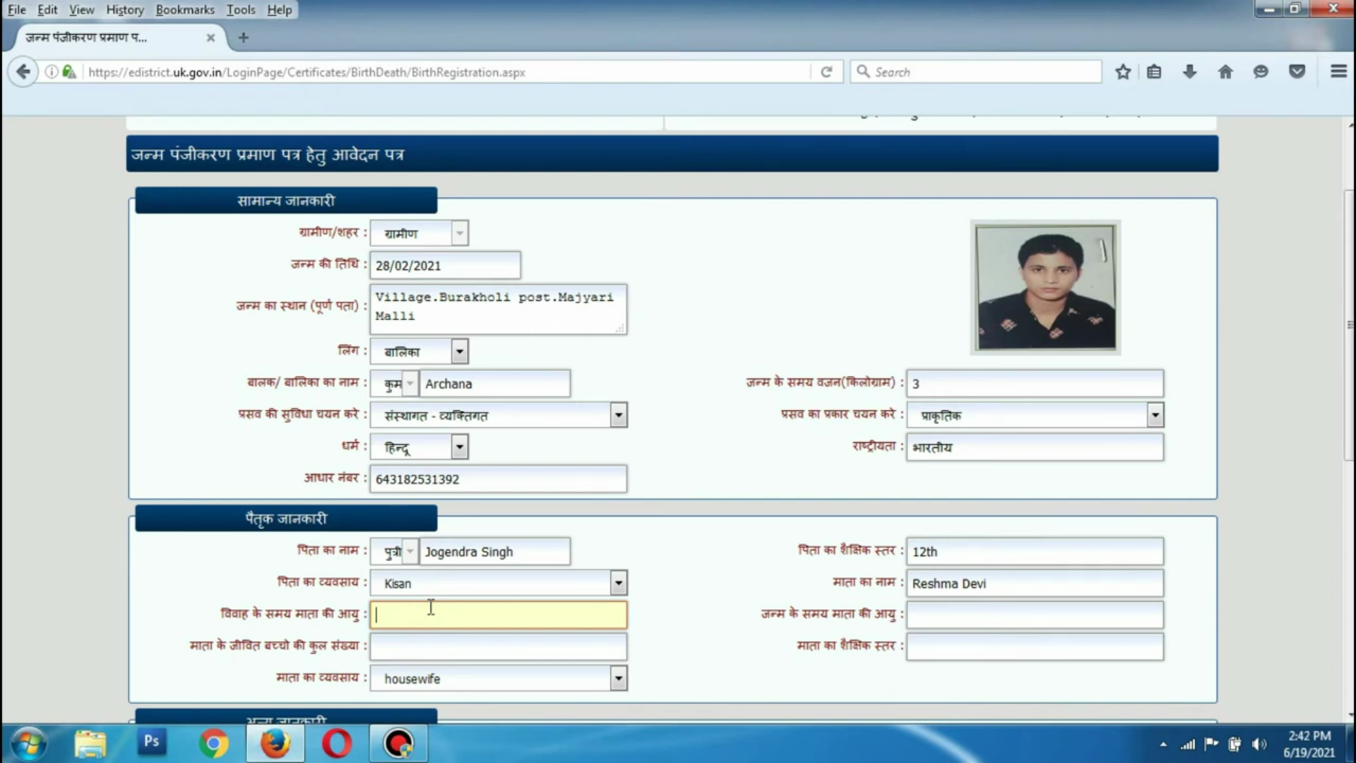
type("20")
left_click(953, 606)
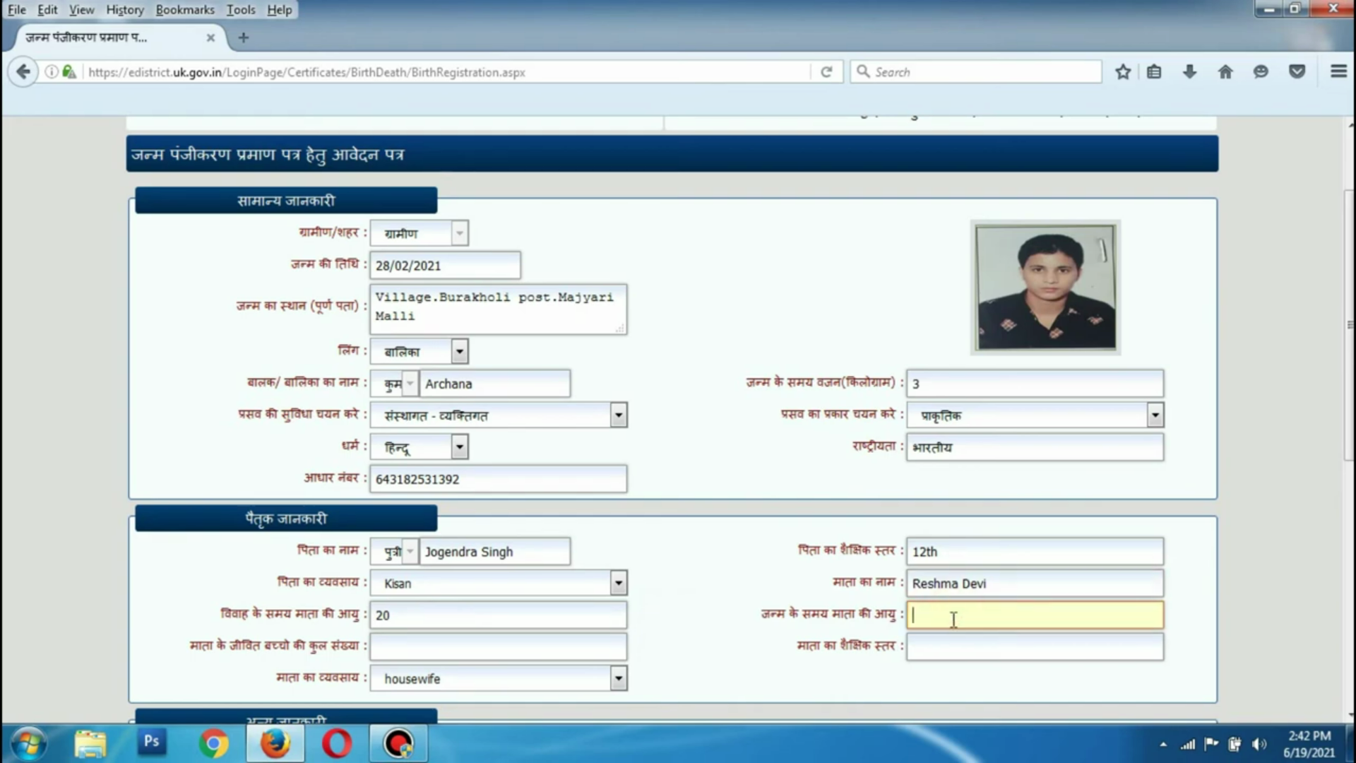
type("29")
left_click(682, 654)
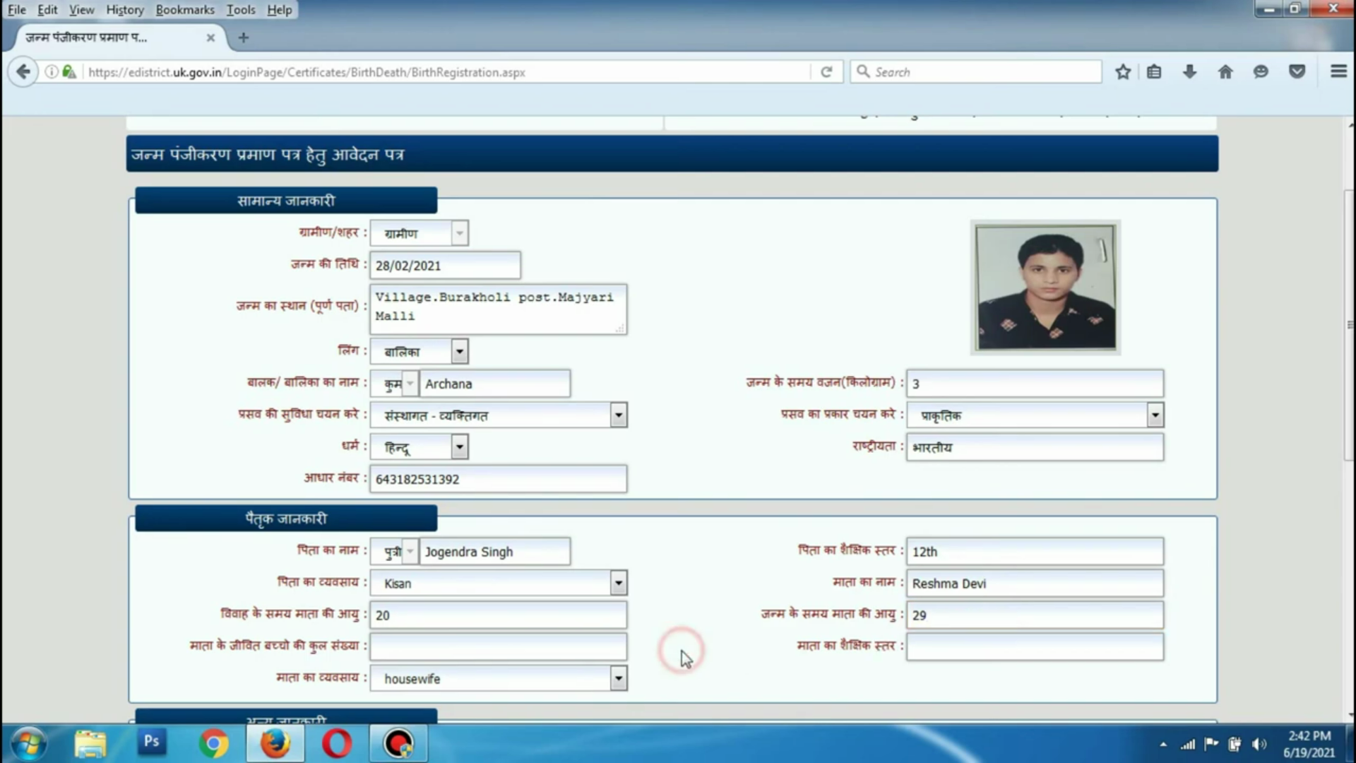
Enter 2 living children and mother's education level 10
scroll(681, 650, "down", 3)
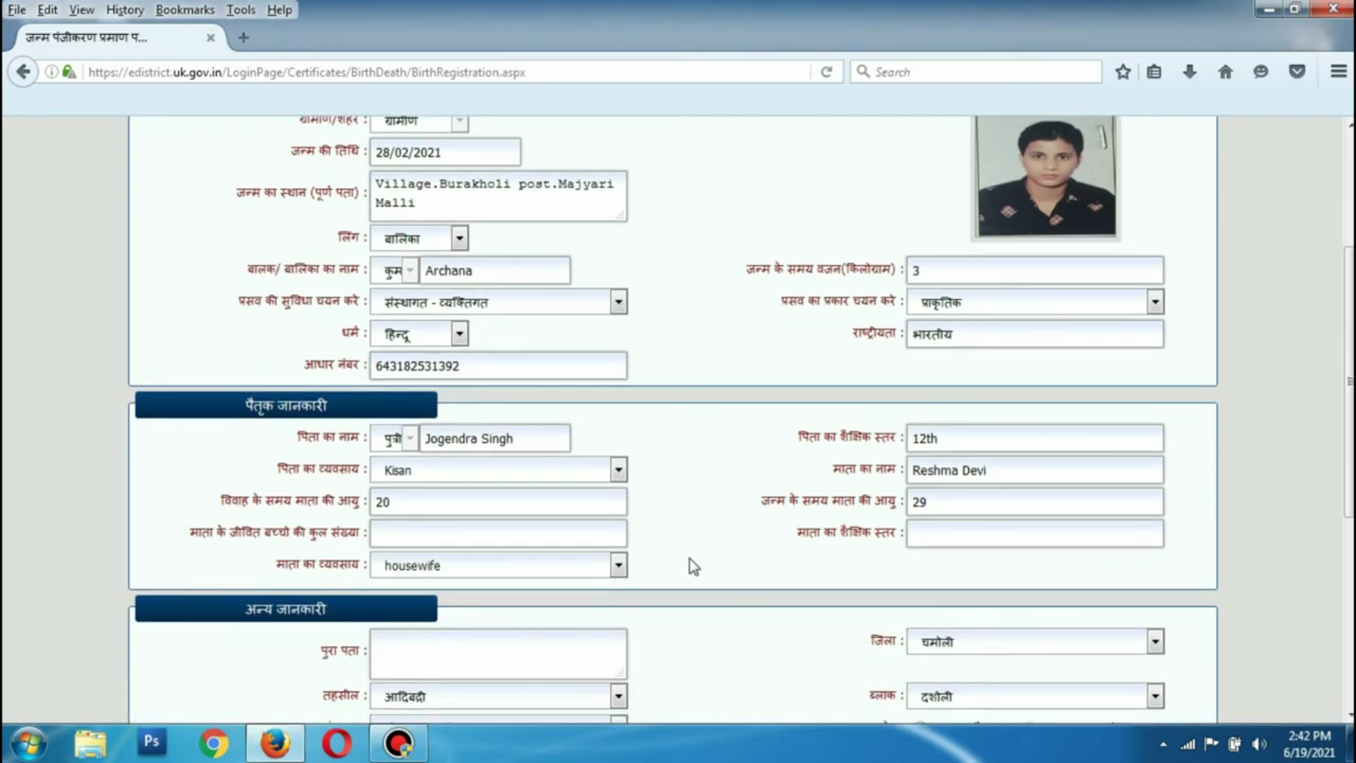
left_click(402, 530)
key("shift+Tab")
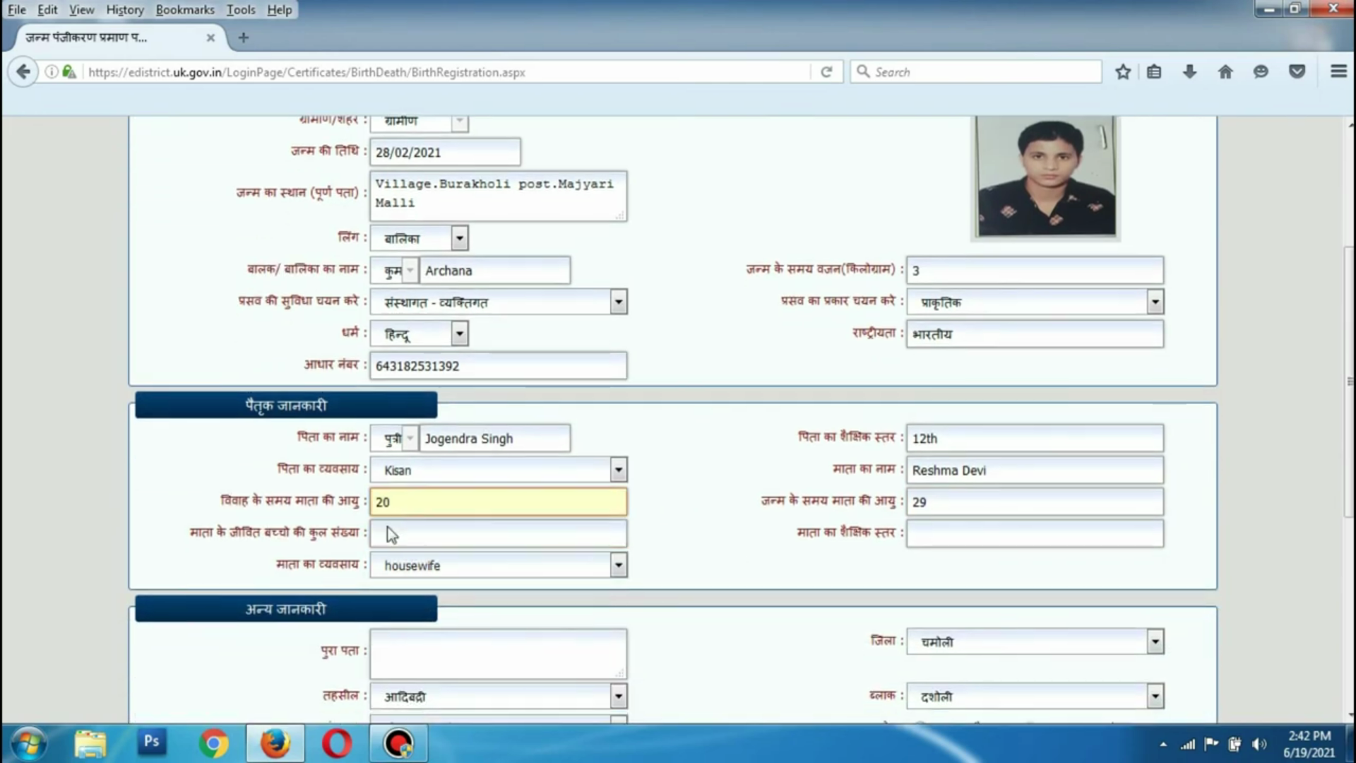
left_click(247, 565)
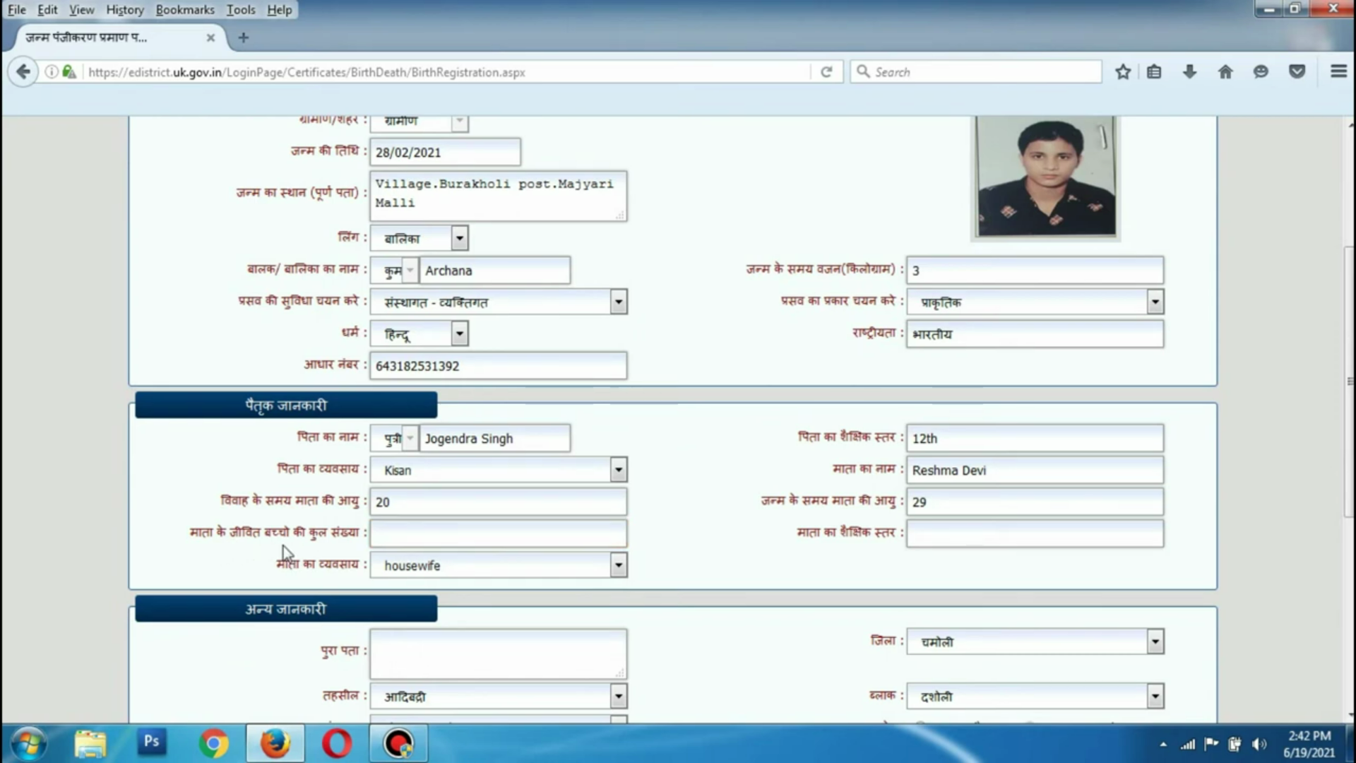
left_click(389, 538)
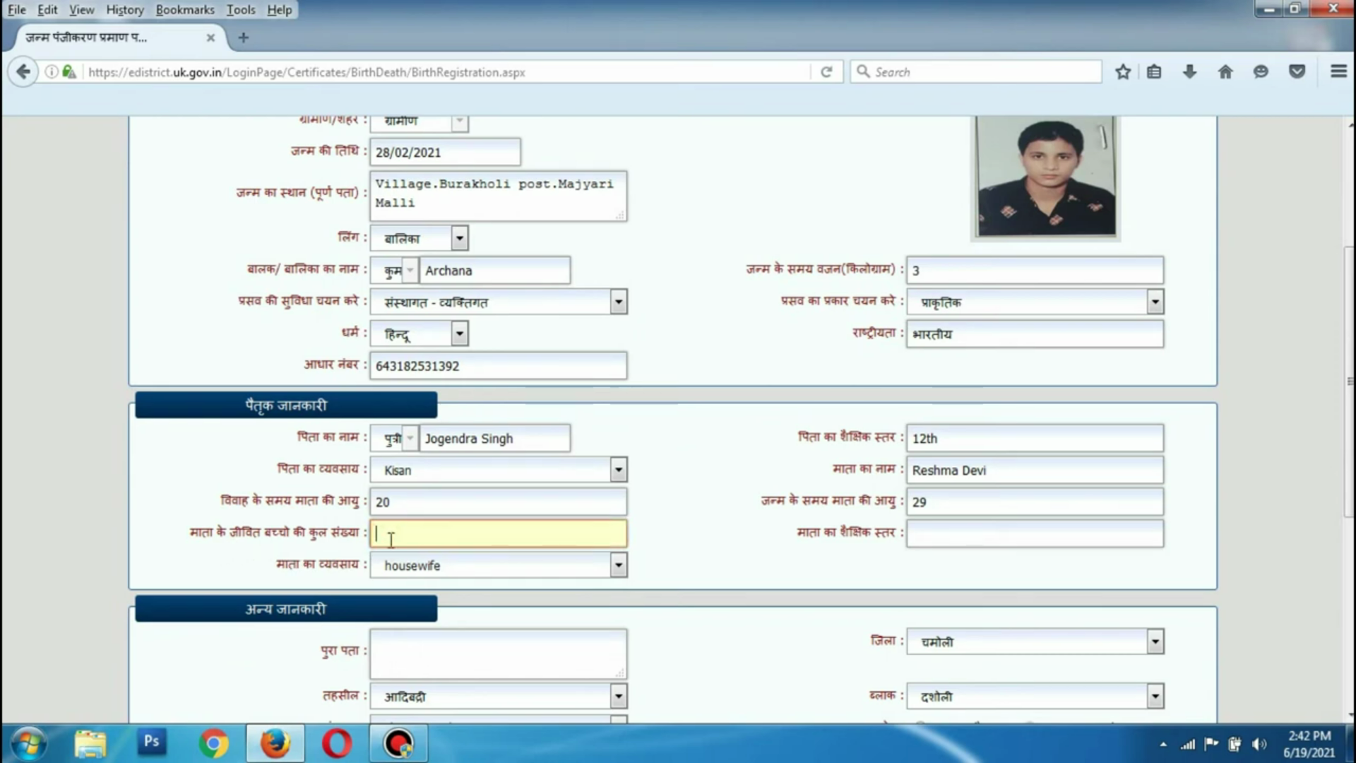
type("2")
left_click(723, 548)
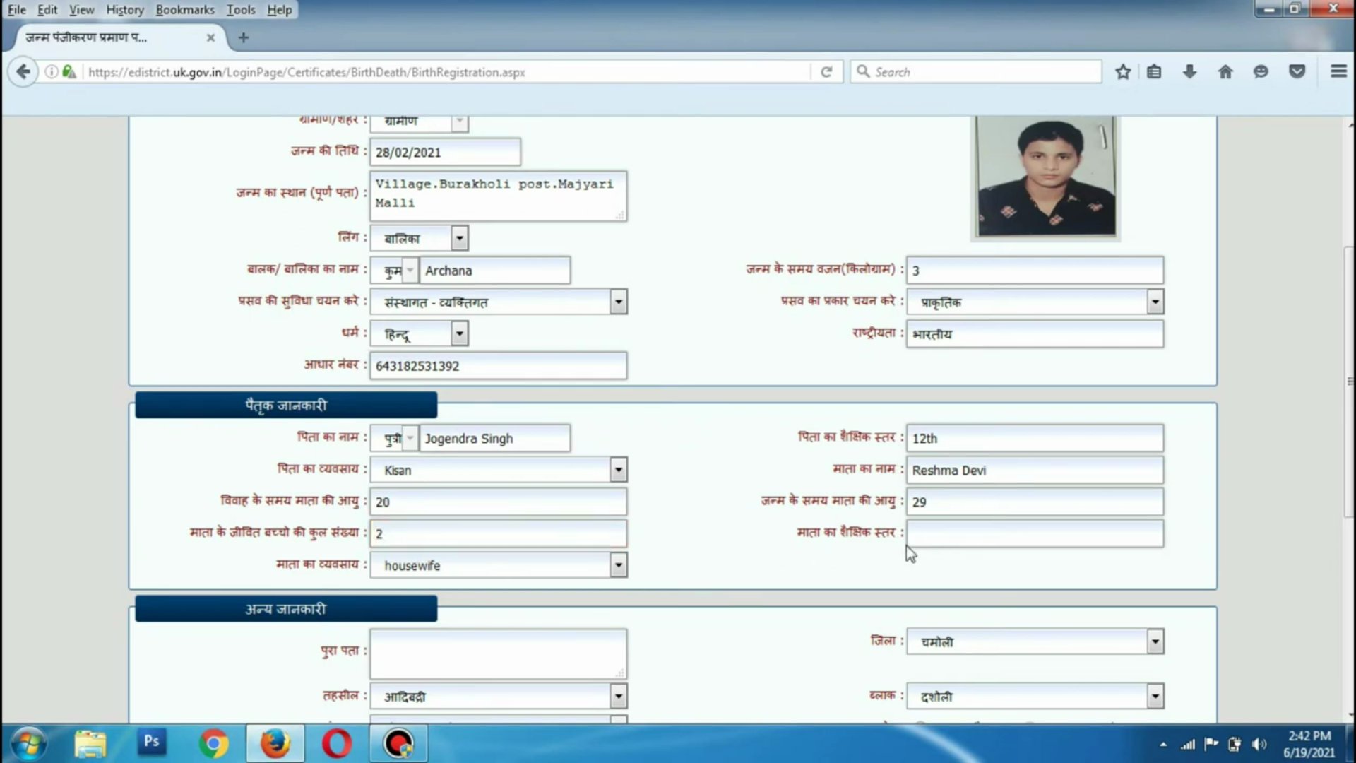
left_click(954, 534)
type("10")
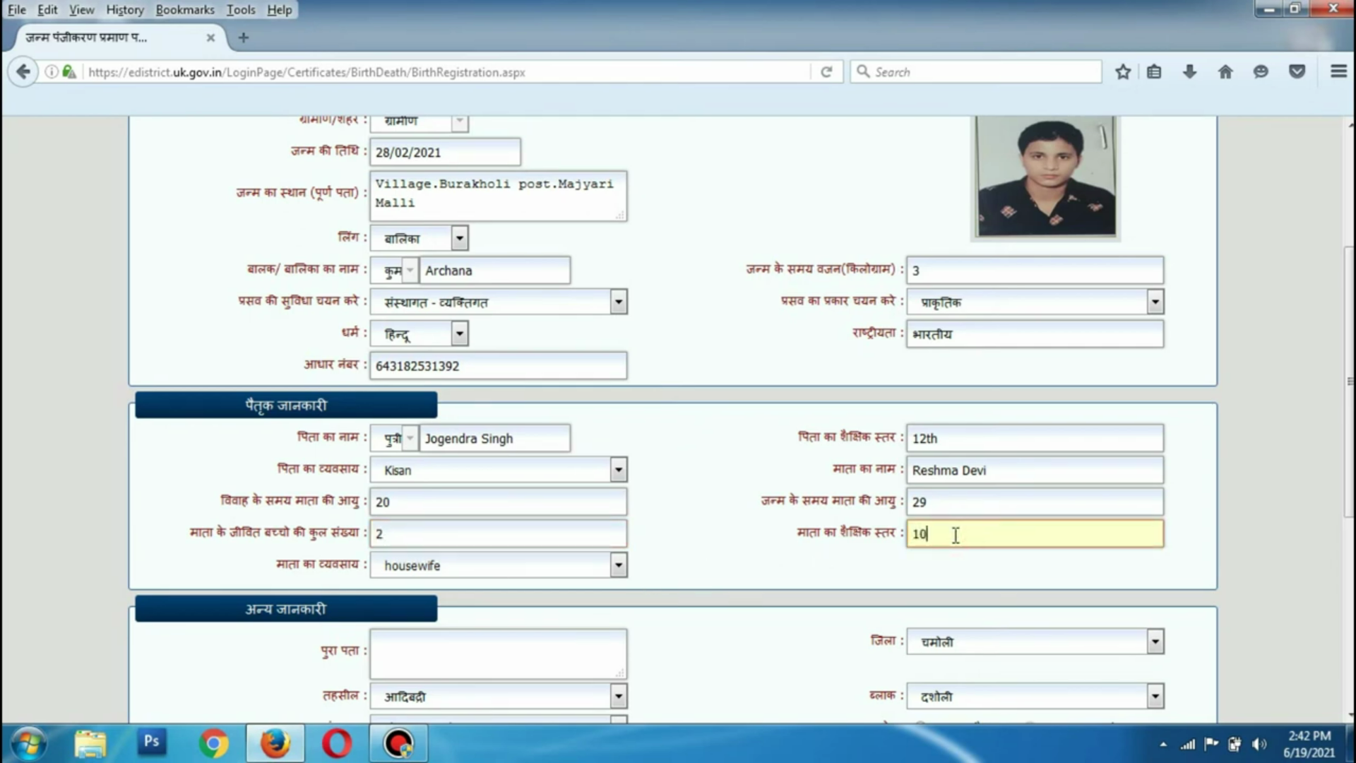
scroll(747, 587, "down", 3)
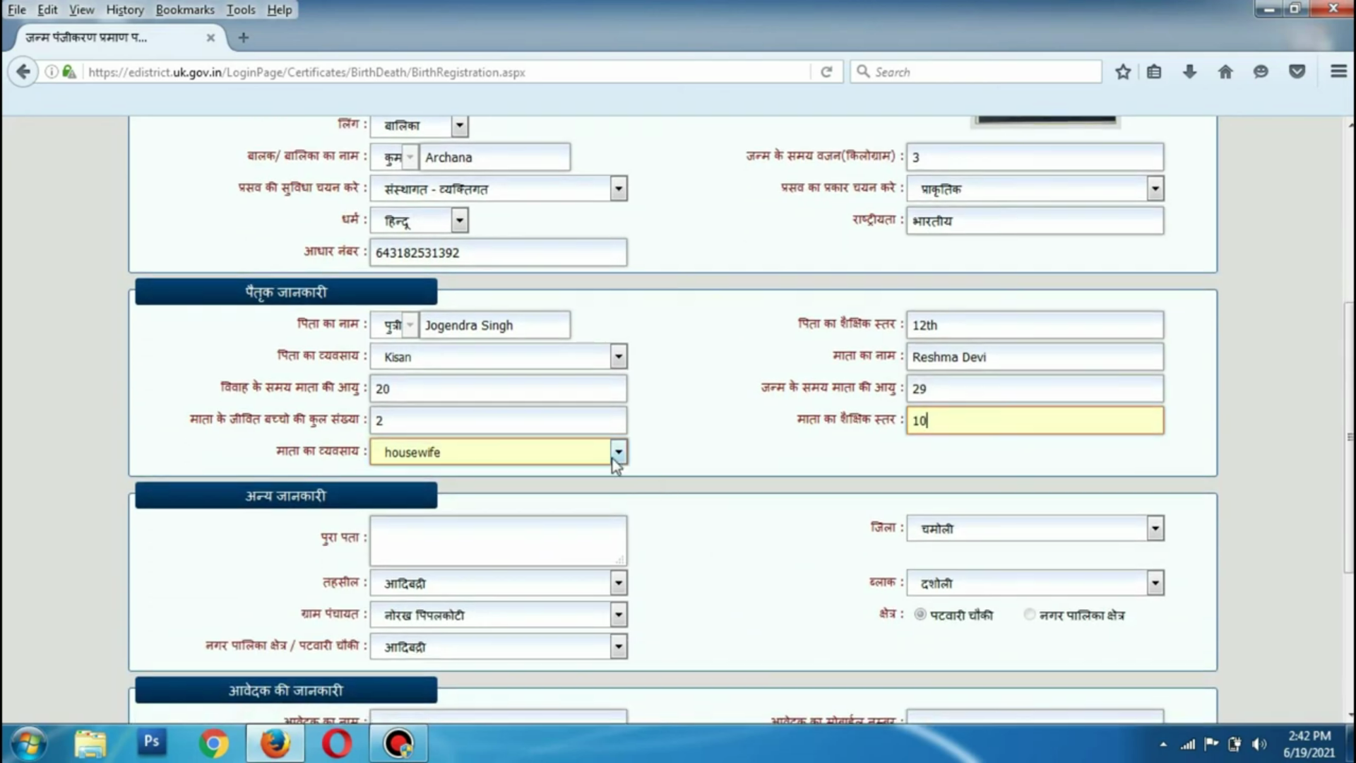
scroll(672, 486, "down", 3)
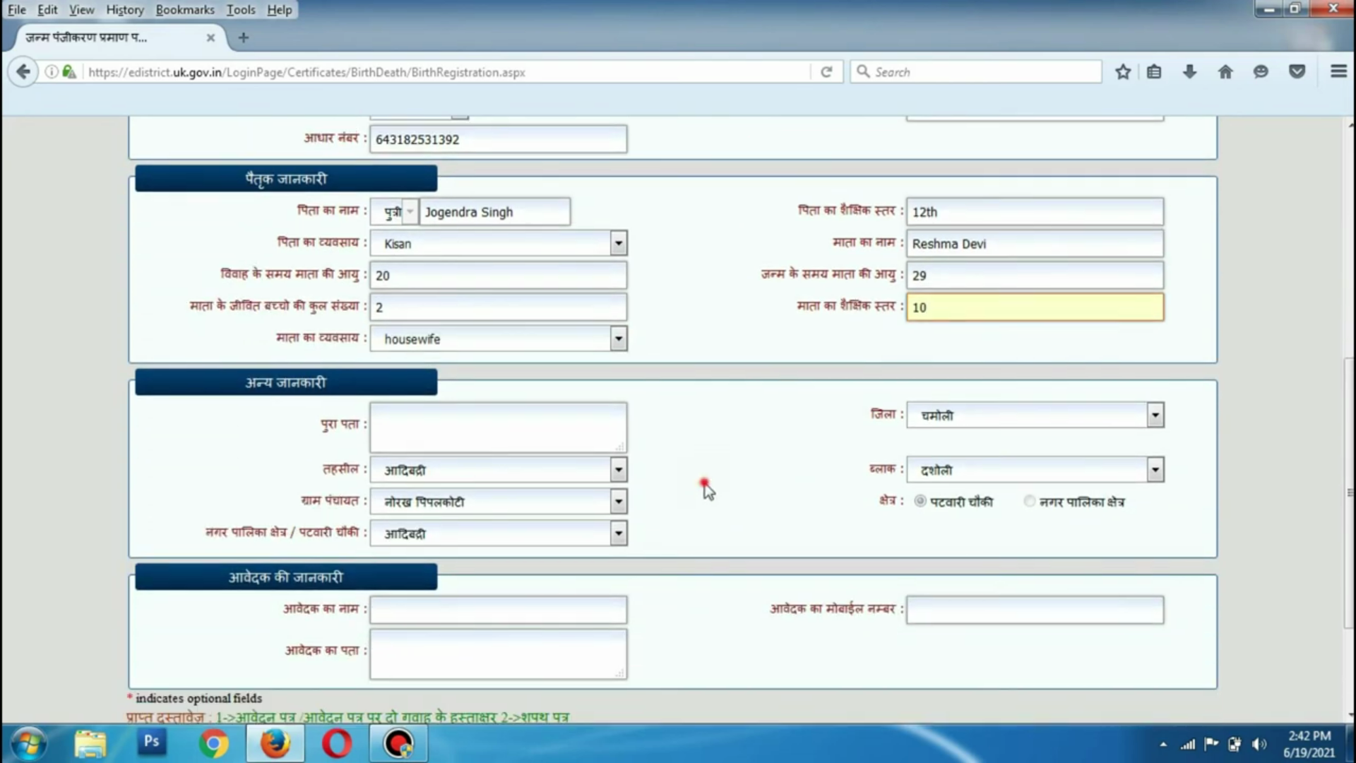
left_click(433, 417)
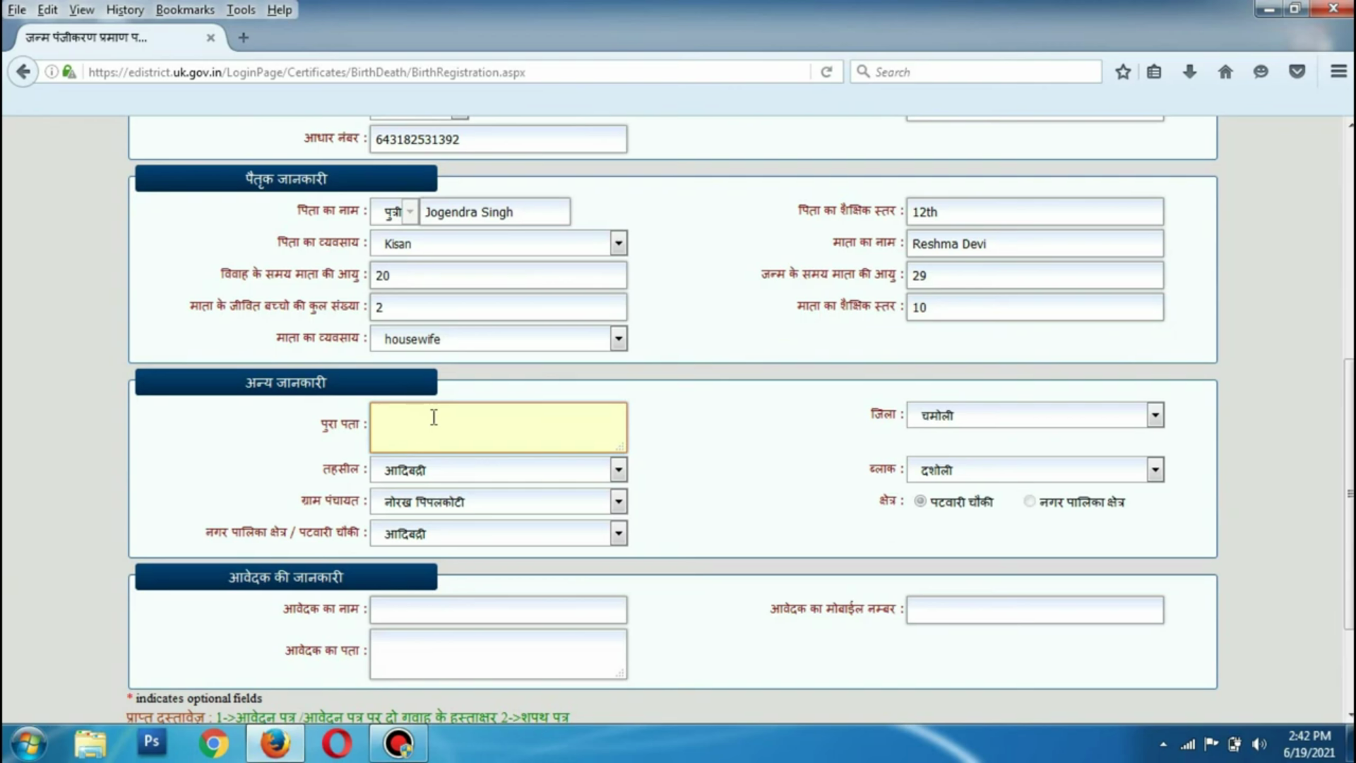
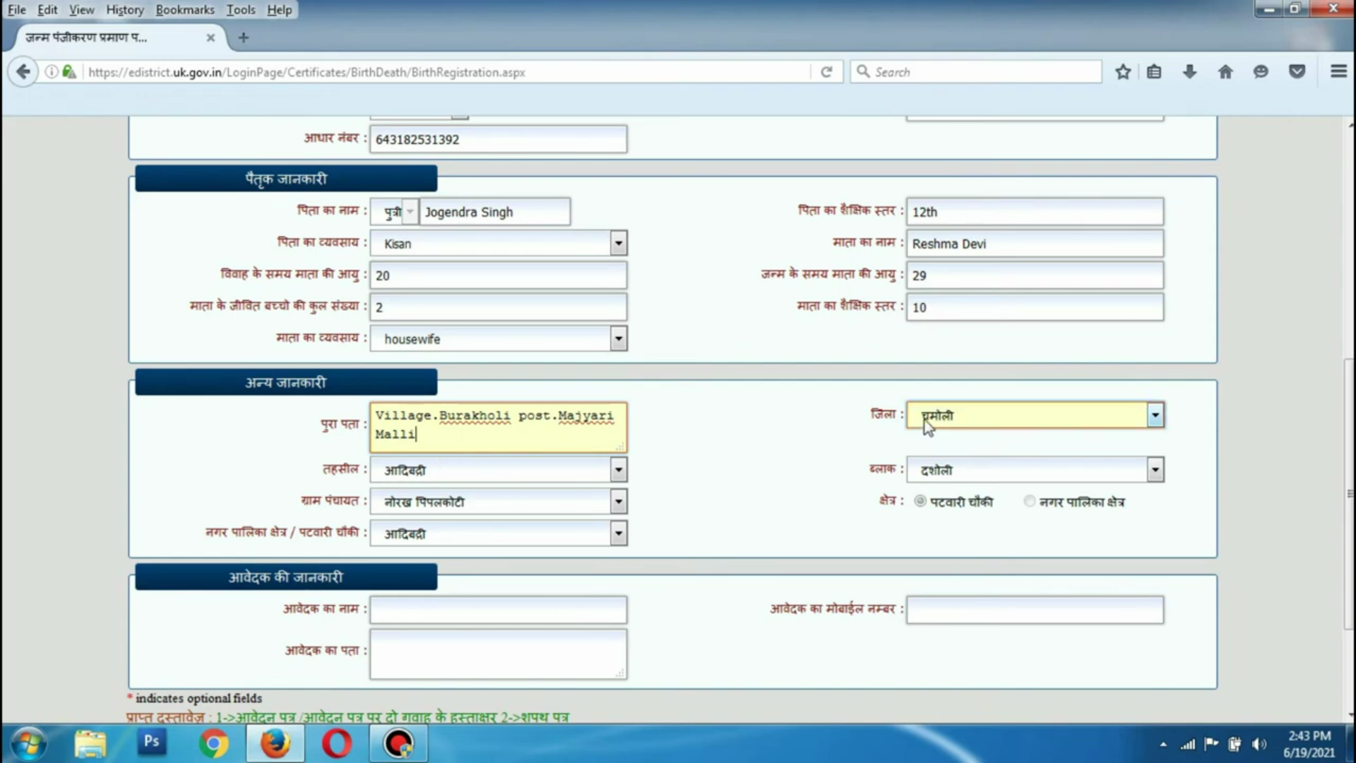
Paste the full address and keep चमोली as the district
left_click(954, 424)
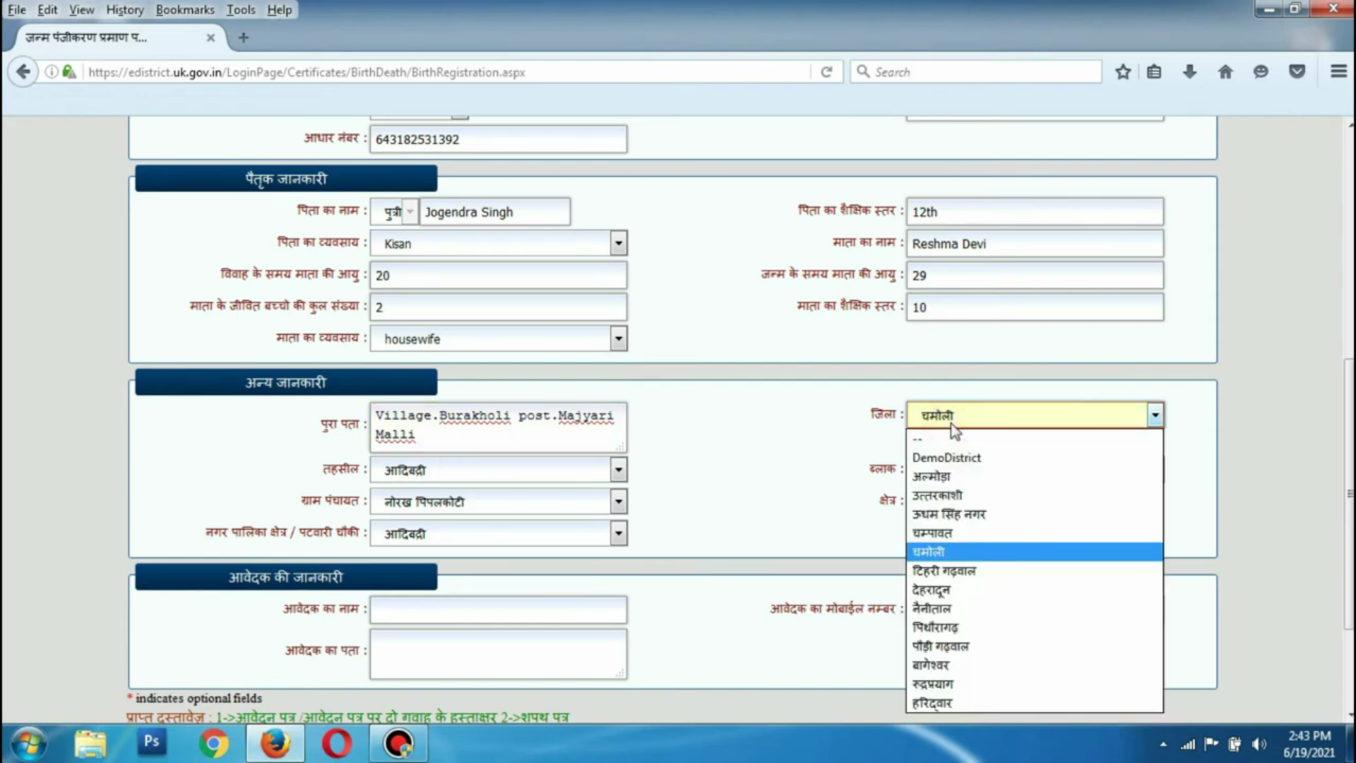
left_click(954, 424)
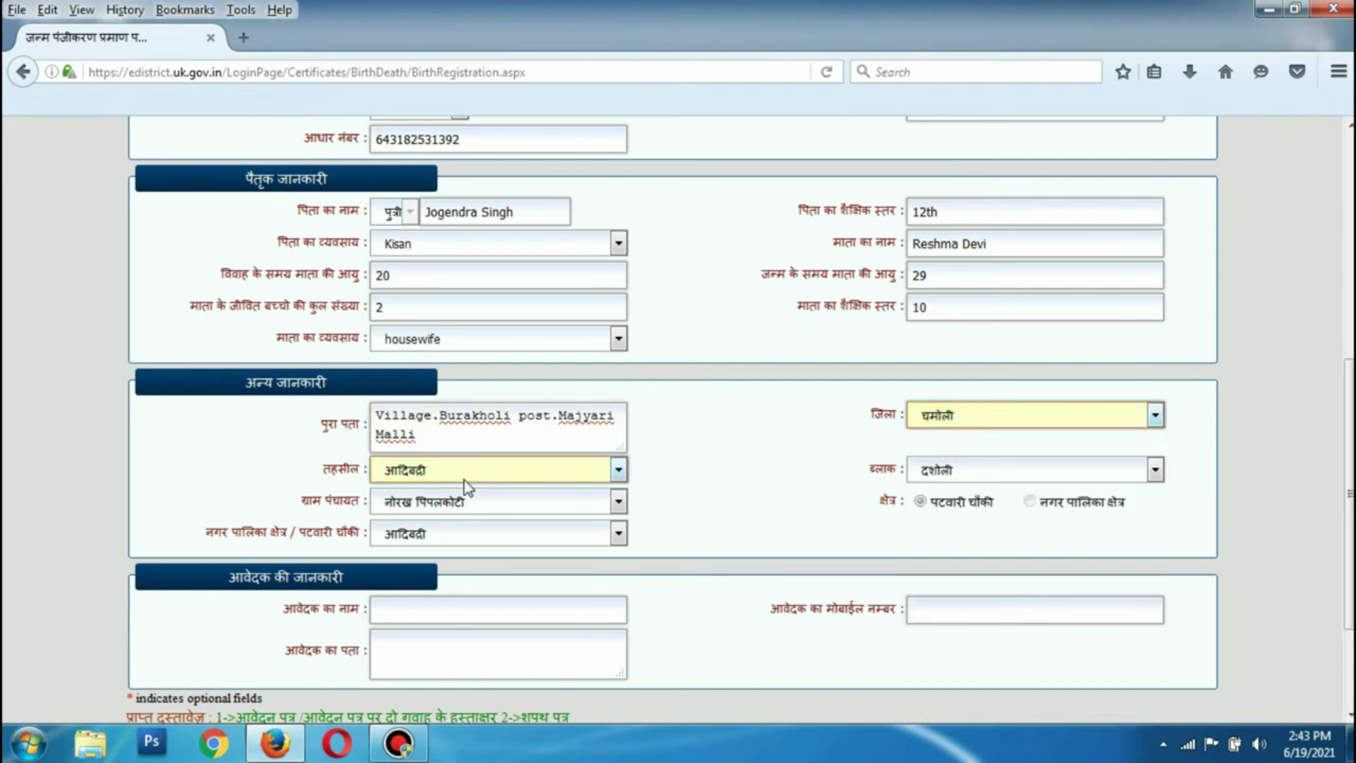
left_click(951, 470)
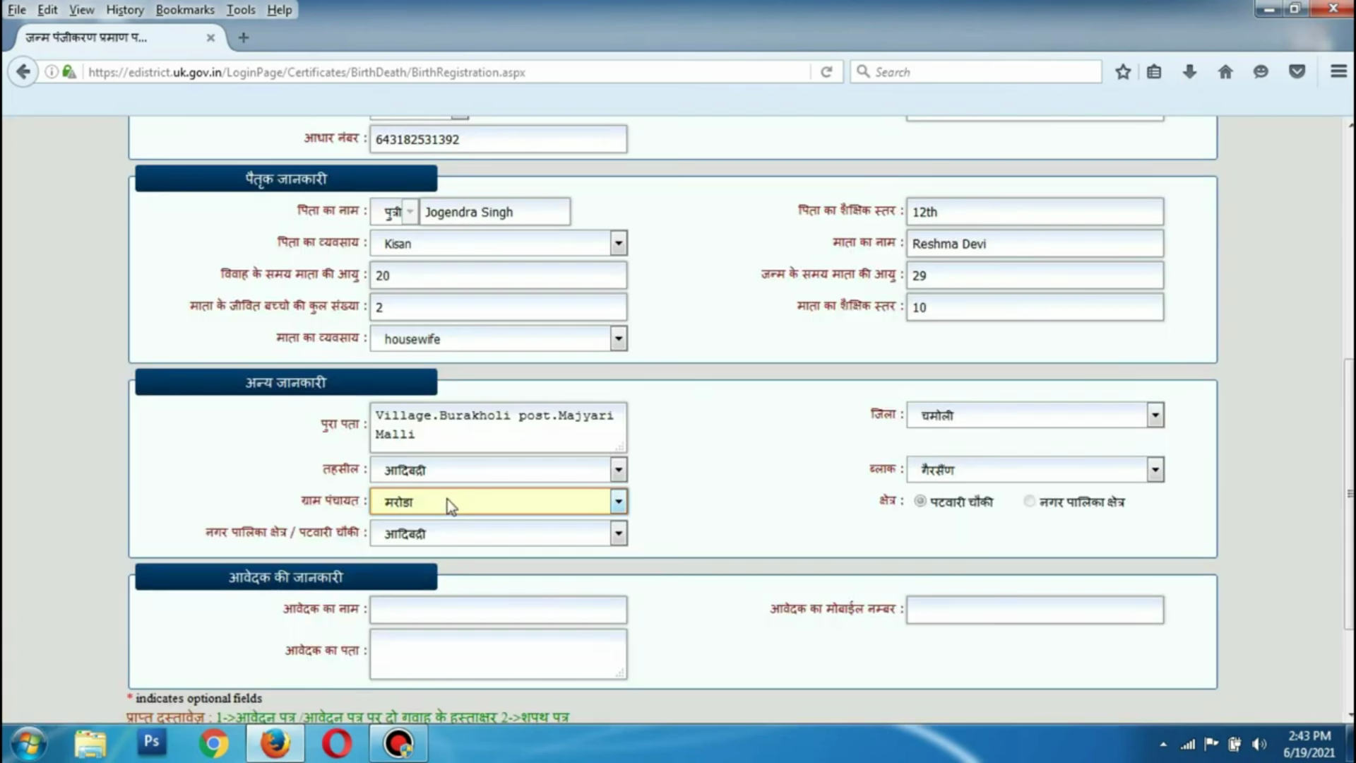
Choose खेत as gram panchayat and कांसुवा as patwari chauki
left_click(447, 503)
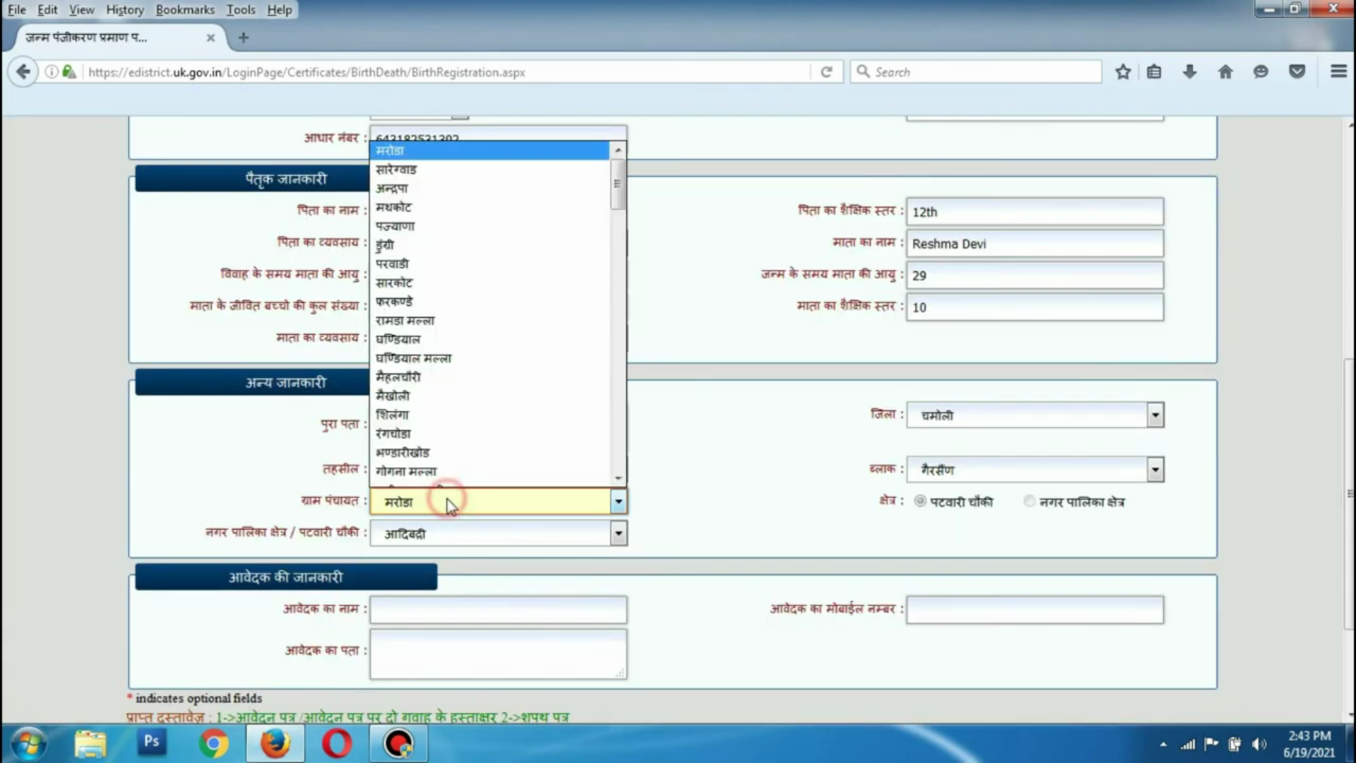
scroll(452, 426, "down", 5)
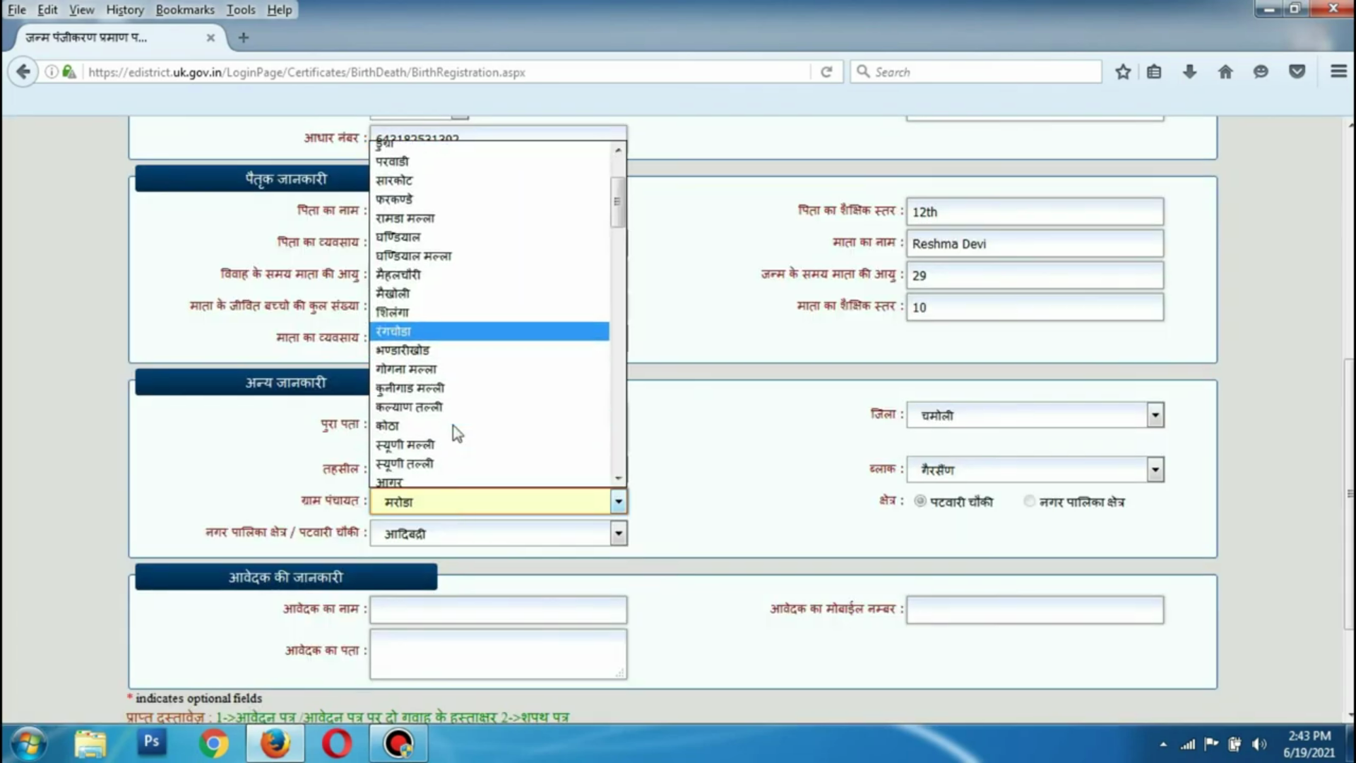
scroll(452, 426, "down", 10)
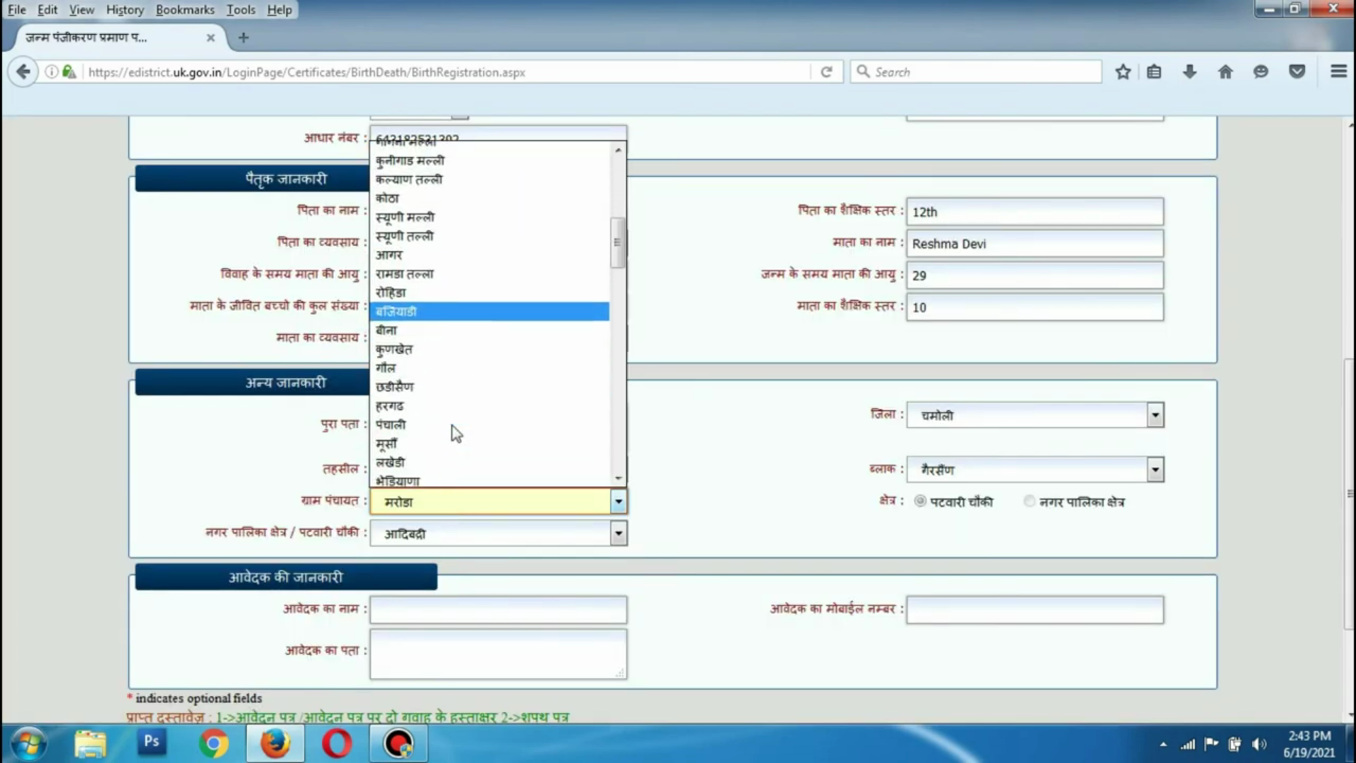
left_click(400, 353)
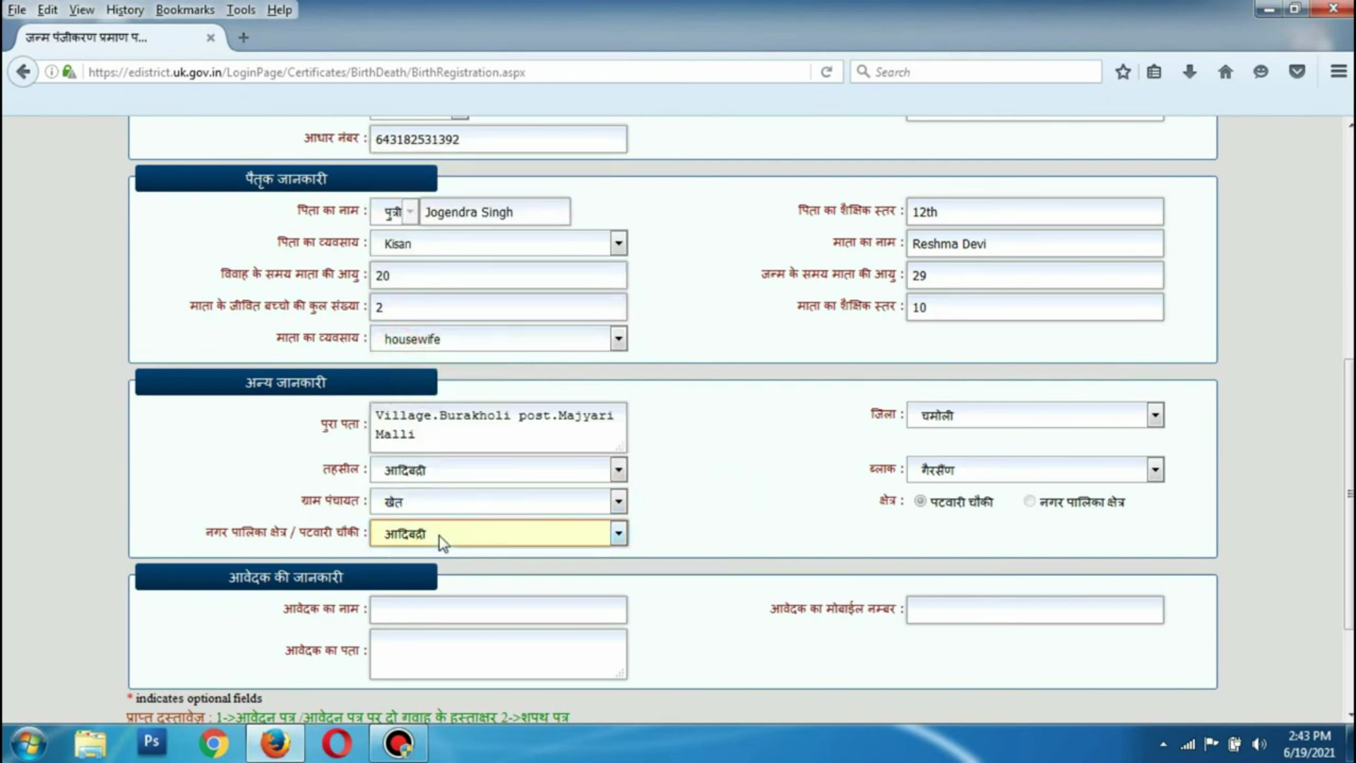
left_click(441, 541)
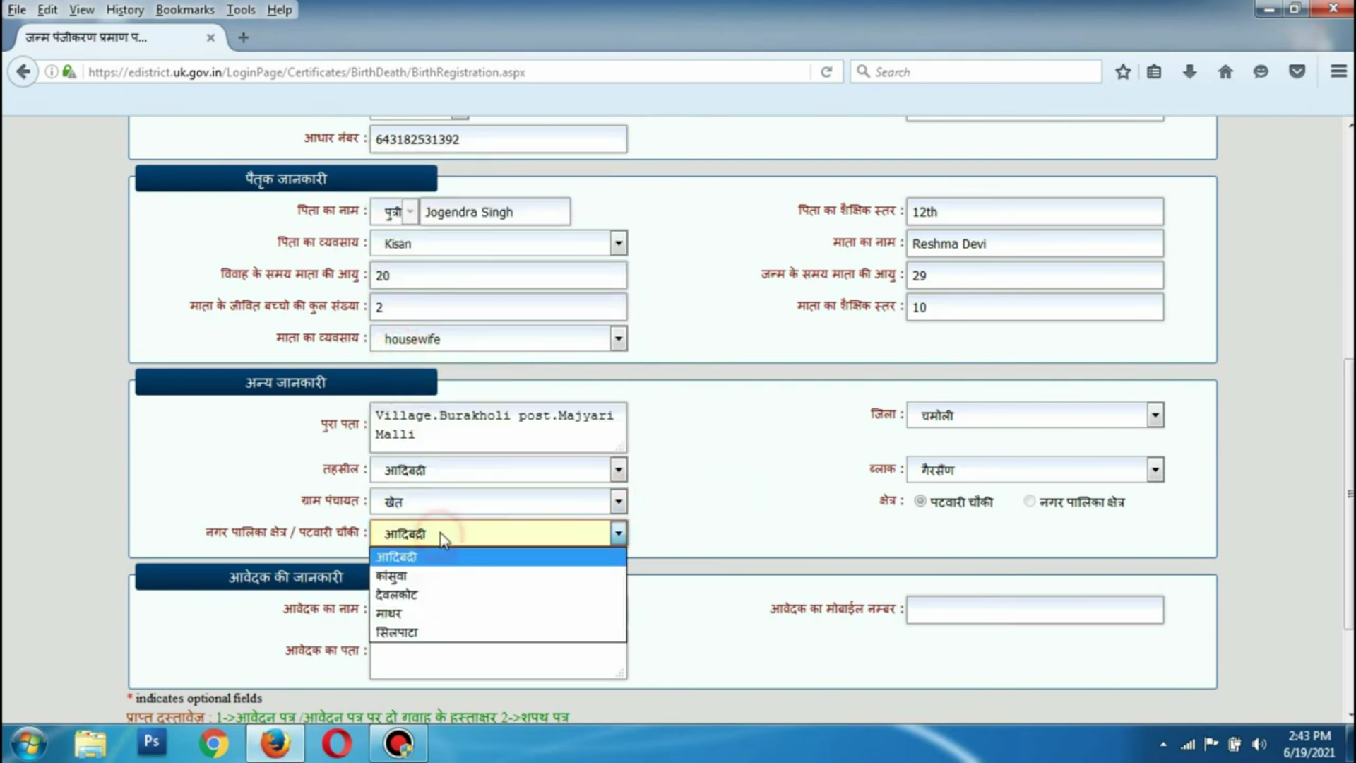
left_click(428, 582)
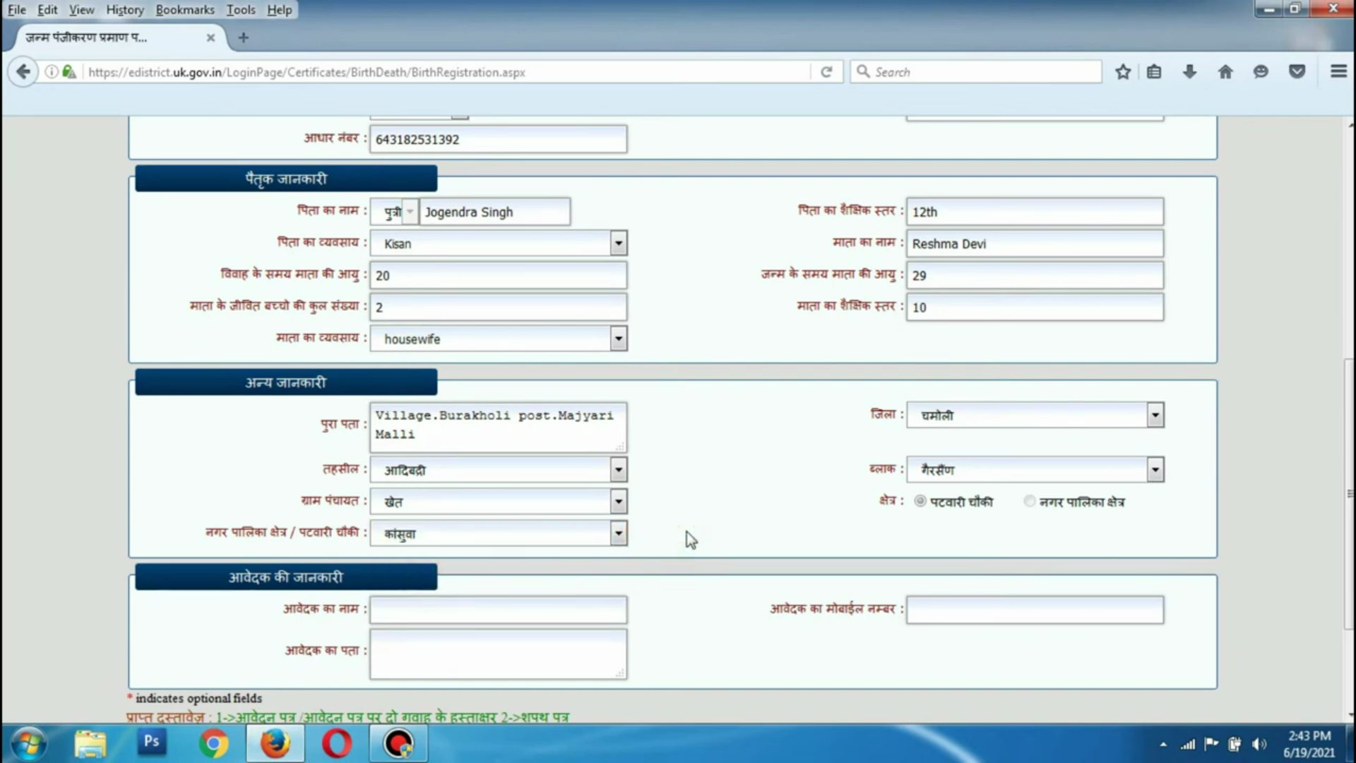
left_click(444, 620)
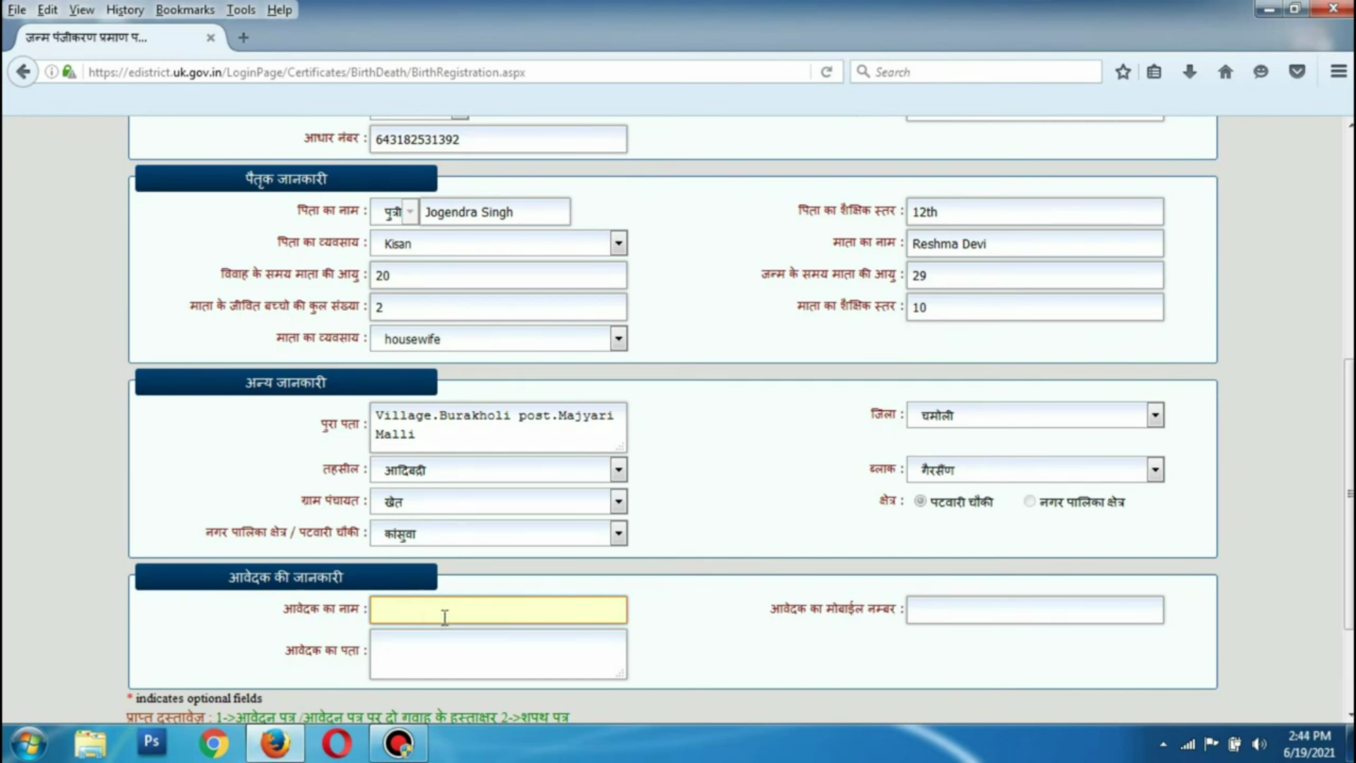
Paste the applicant's name, mobile number and address into the form, then save it with सुरक्षित करें
left_click(924, 607)
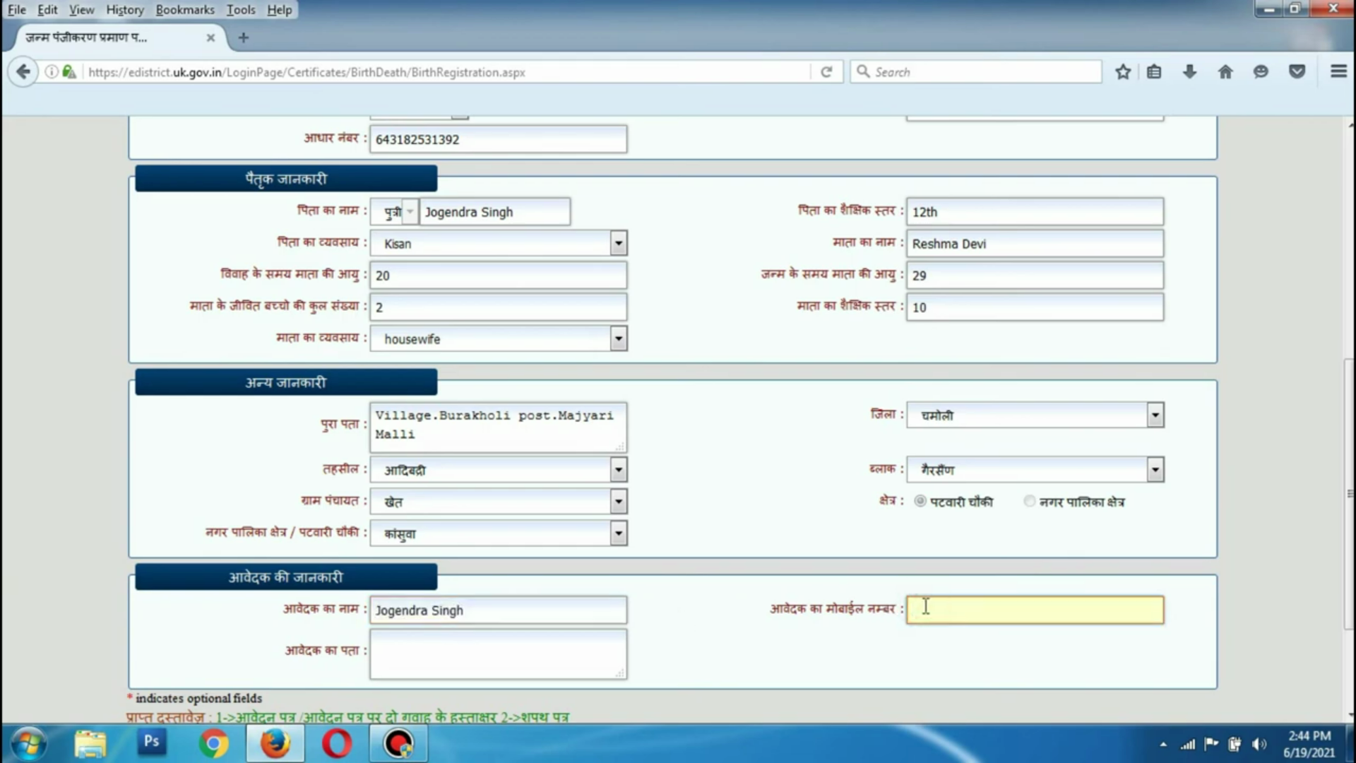
key("ctrl+v")
left_click(408, 660)
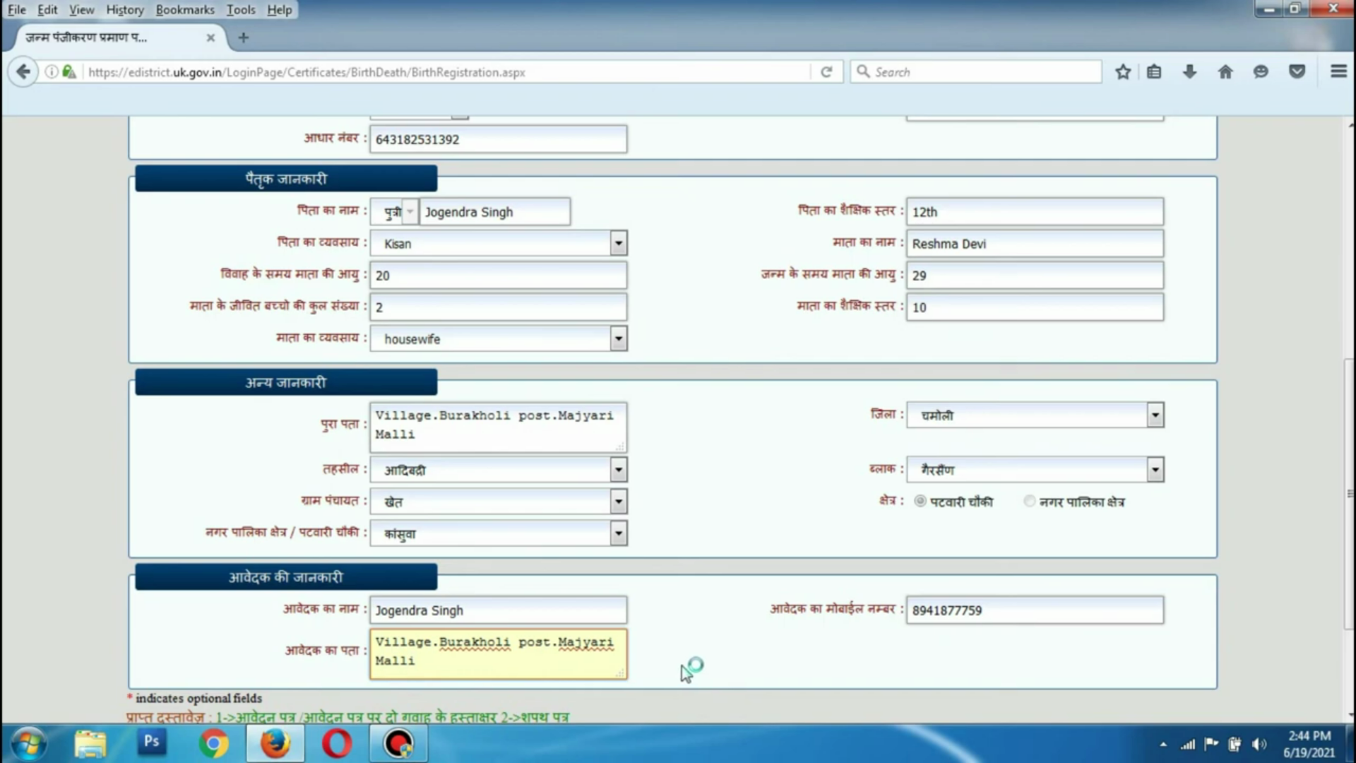
scroll(688, 651, "down", 3)
left_click(563, 628)
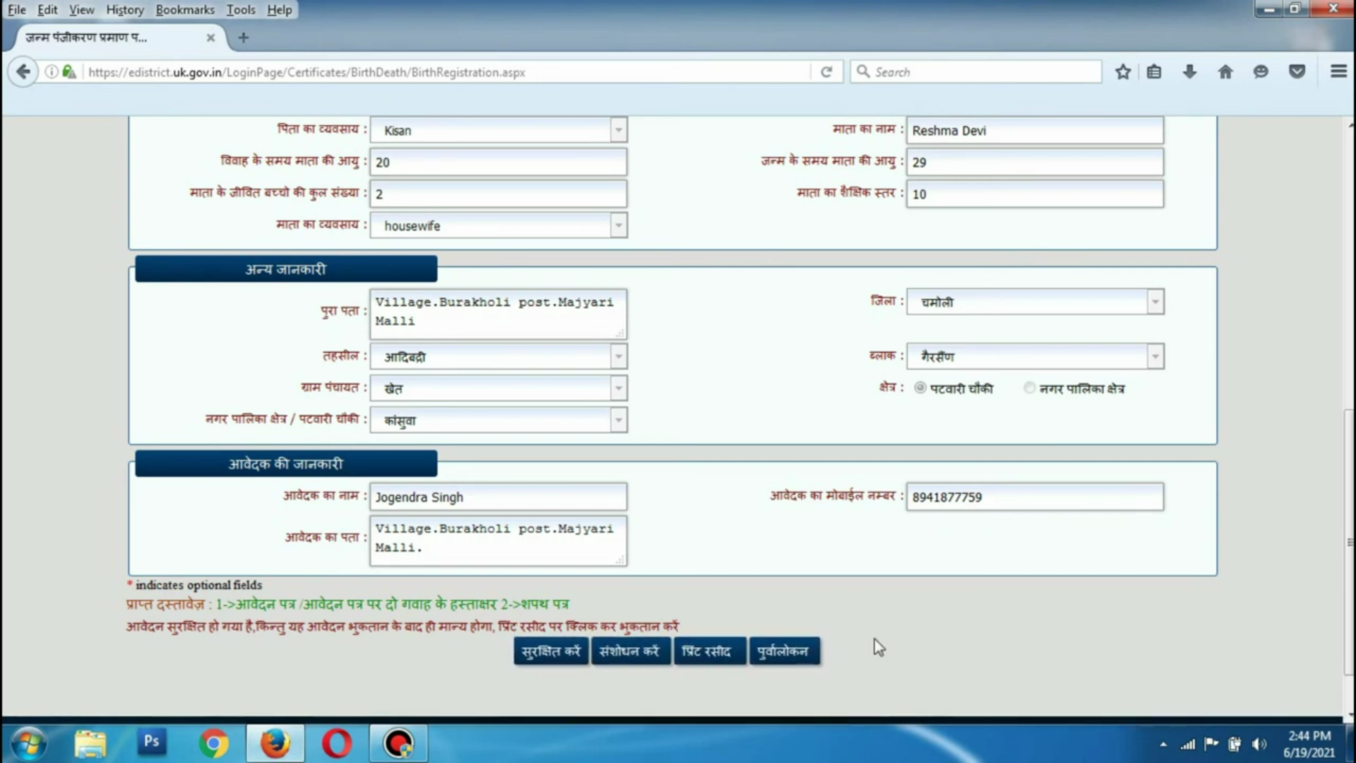
Review the saved application form and reload it for checking via संशोधन करें
scroll(879, 639, "up", 5)
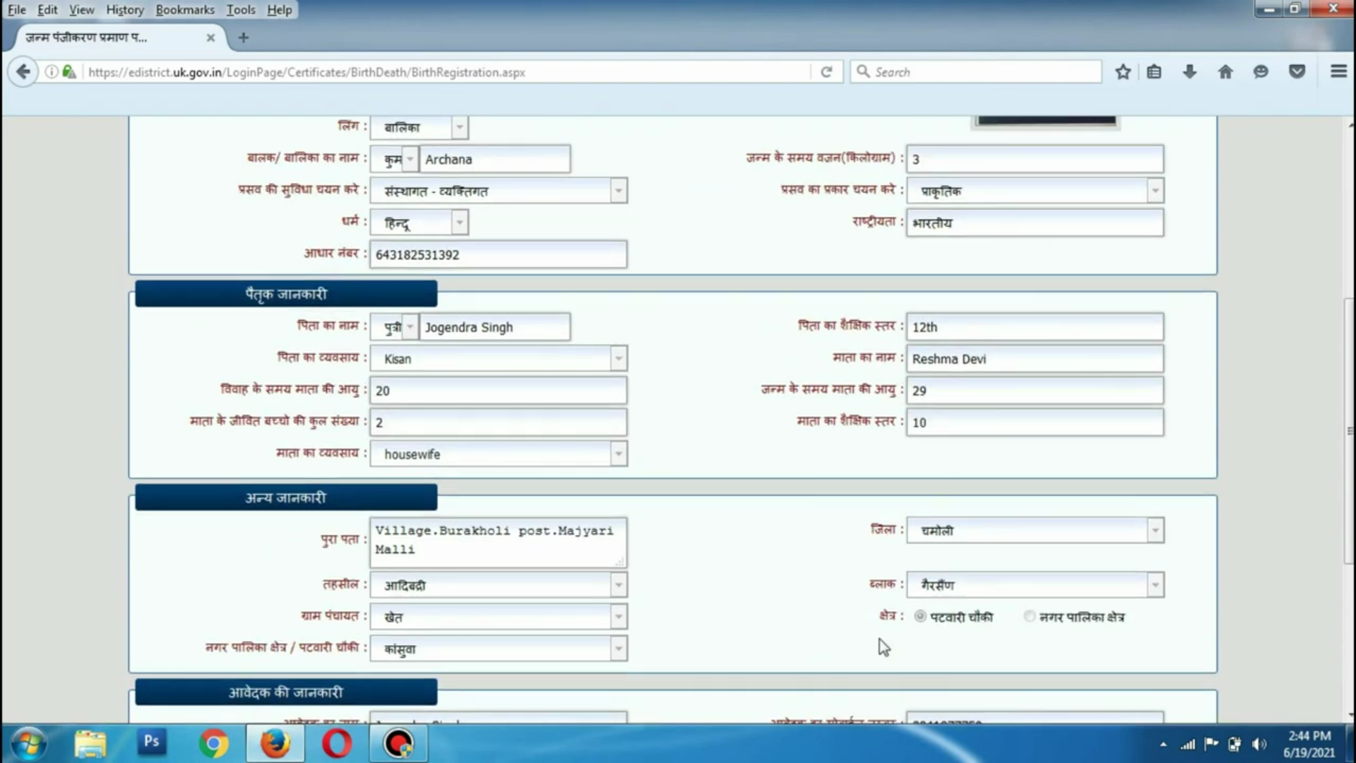
scroll(879, 639, "down", 2)
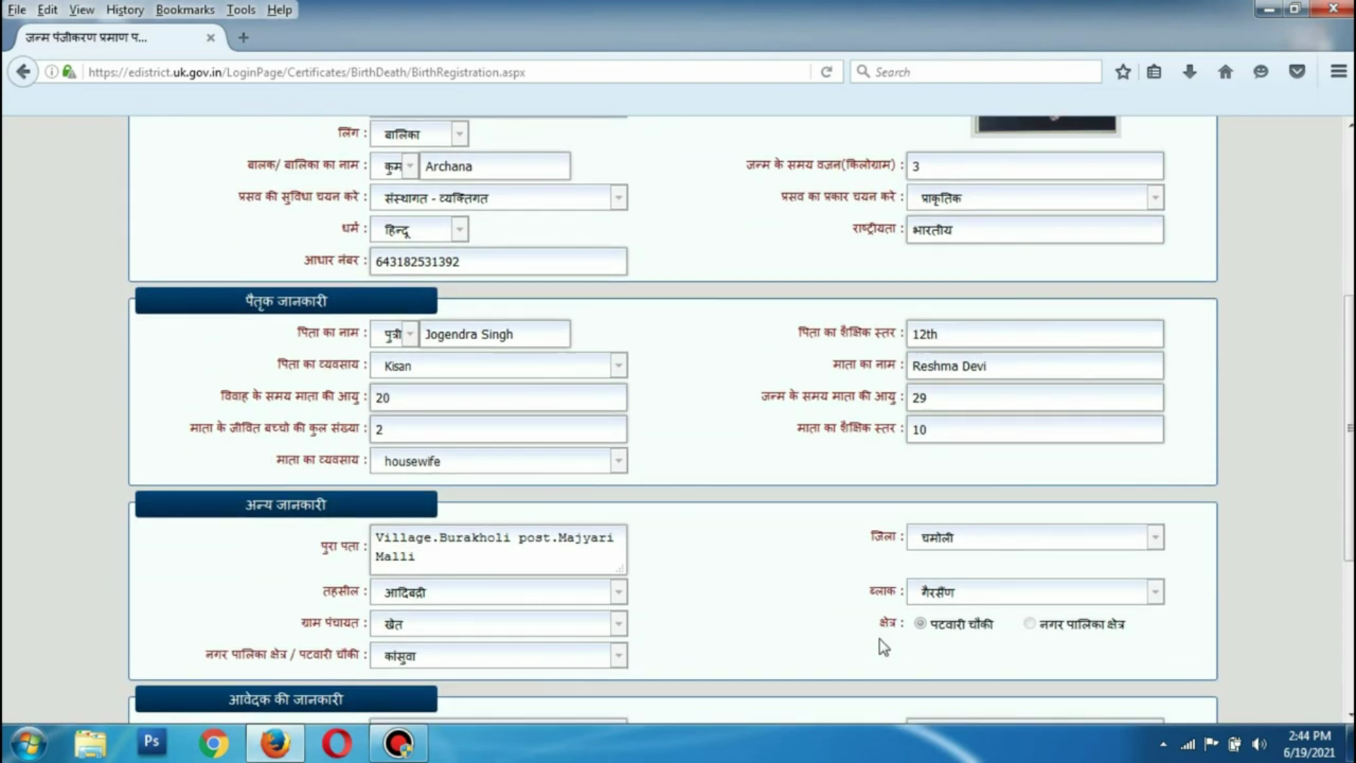
scroll(879, 638, "up", 5)
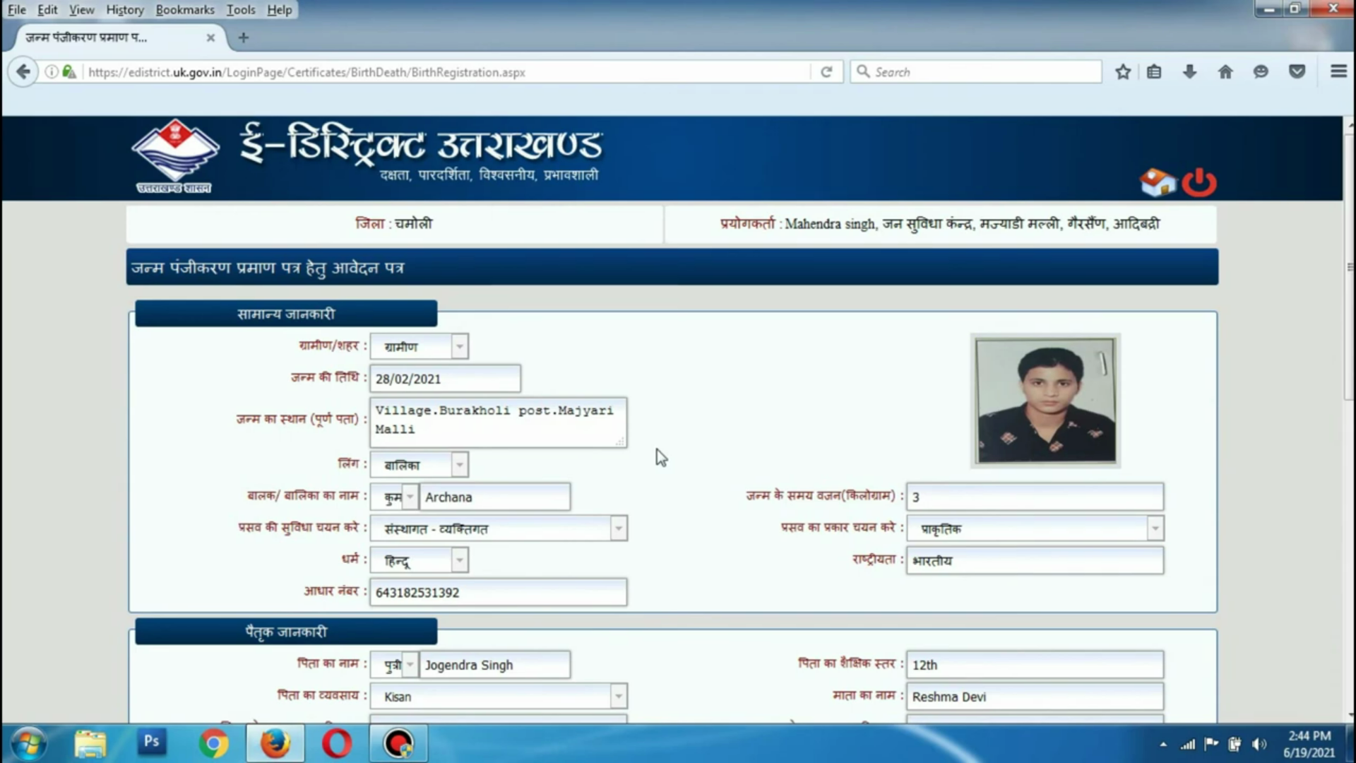
scroll(657, 450, "down", 5)
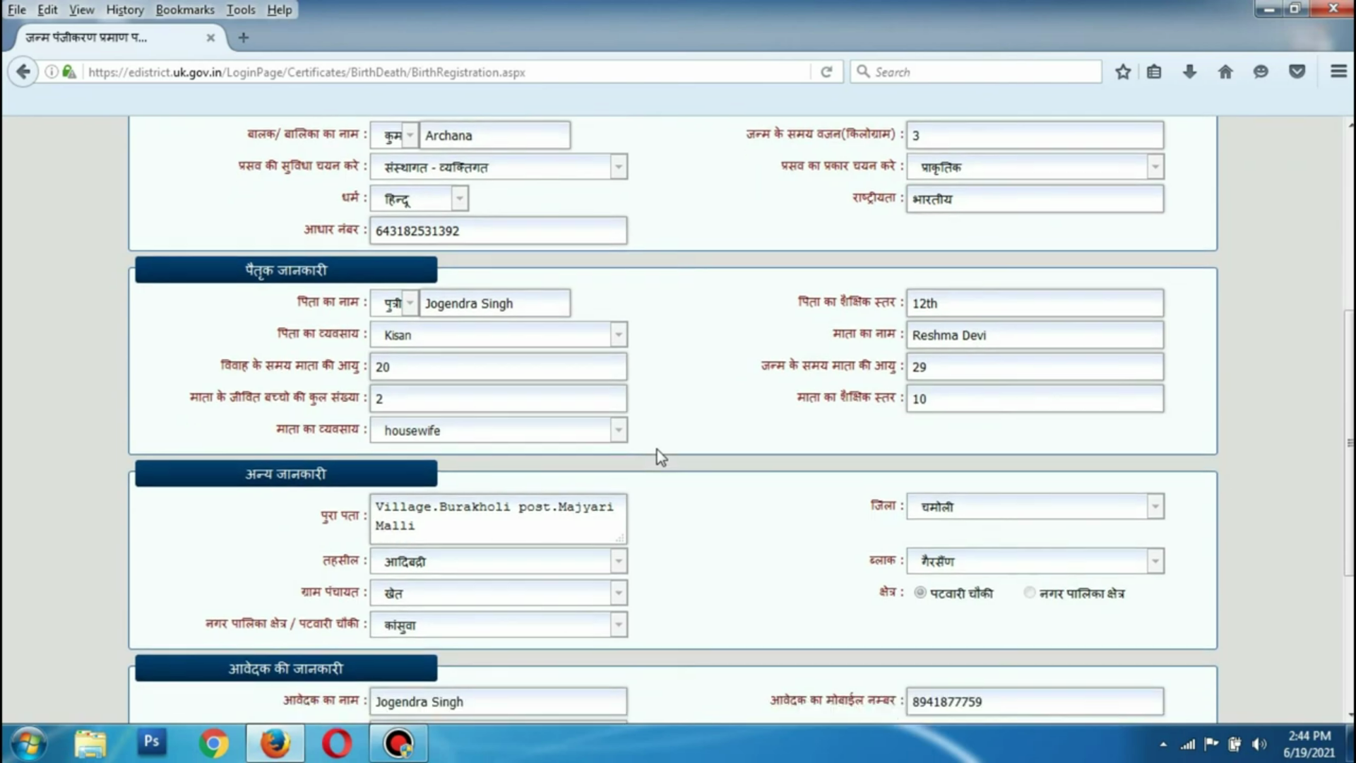
scroll(660, 457, "down", 4)
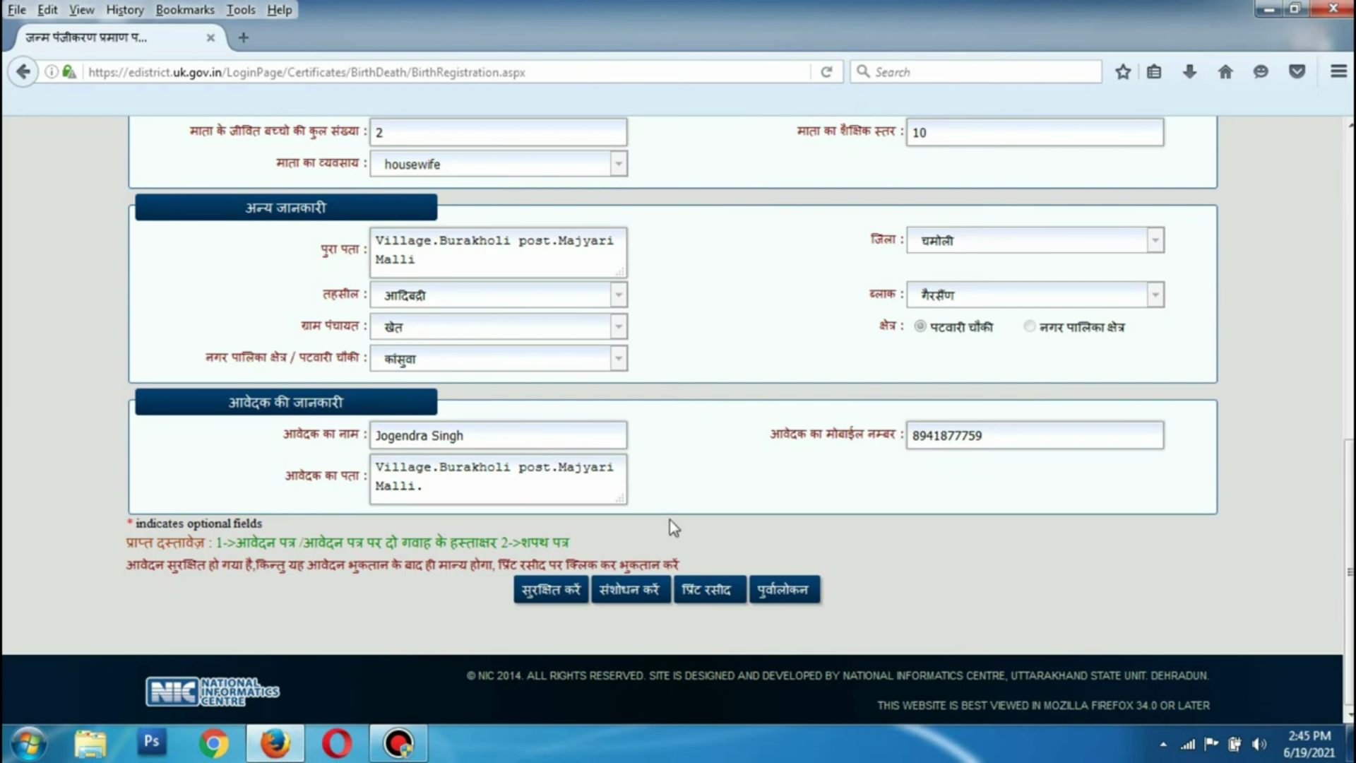
scroll(679, 621, "up", 5)
scroll(701, 627, "up", 2)
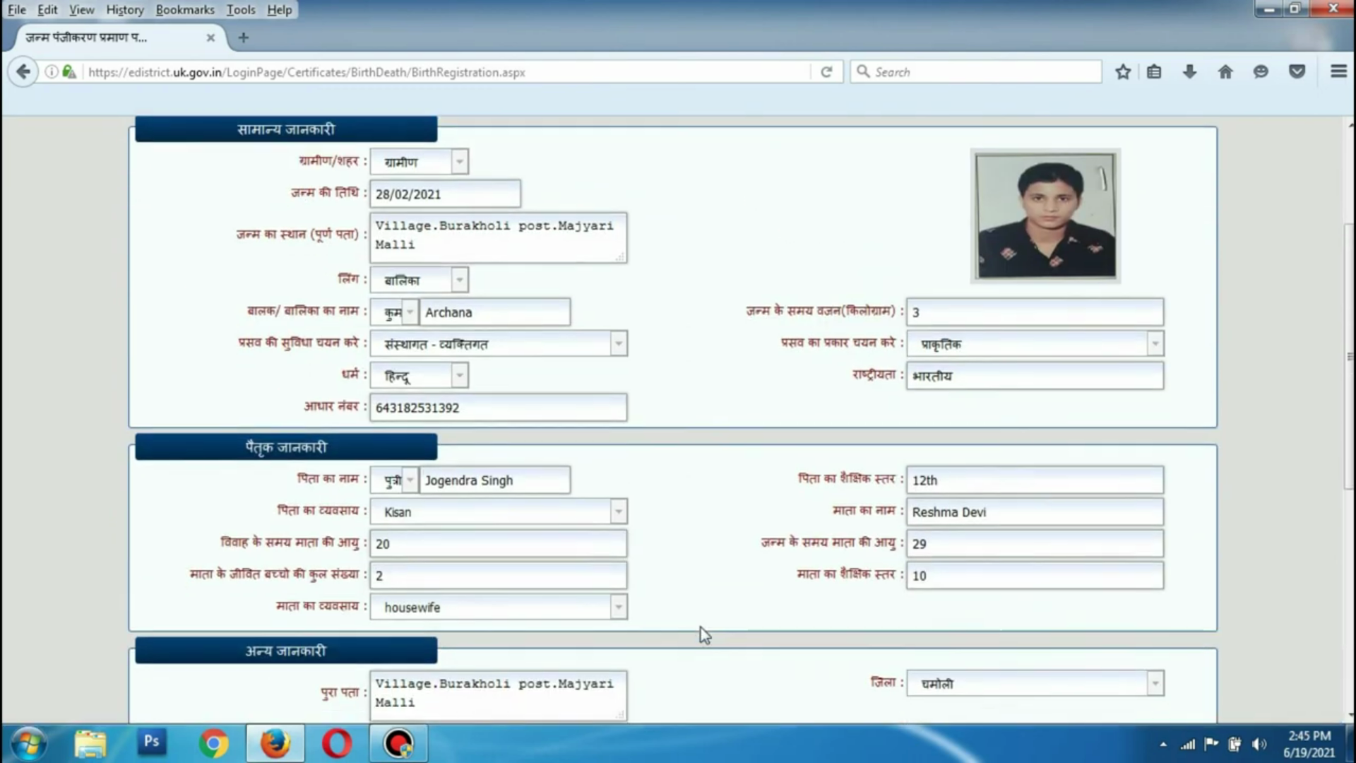
scroll(703, 633, "down", 7)
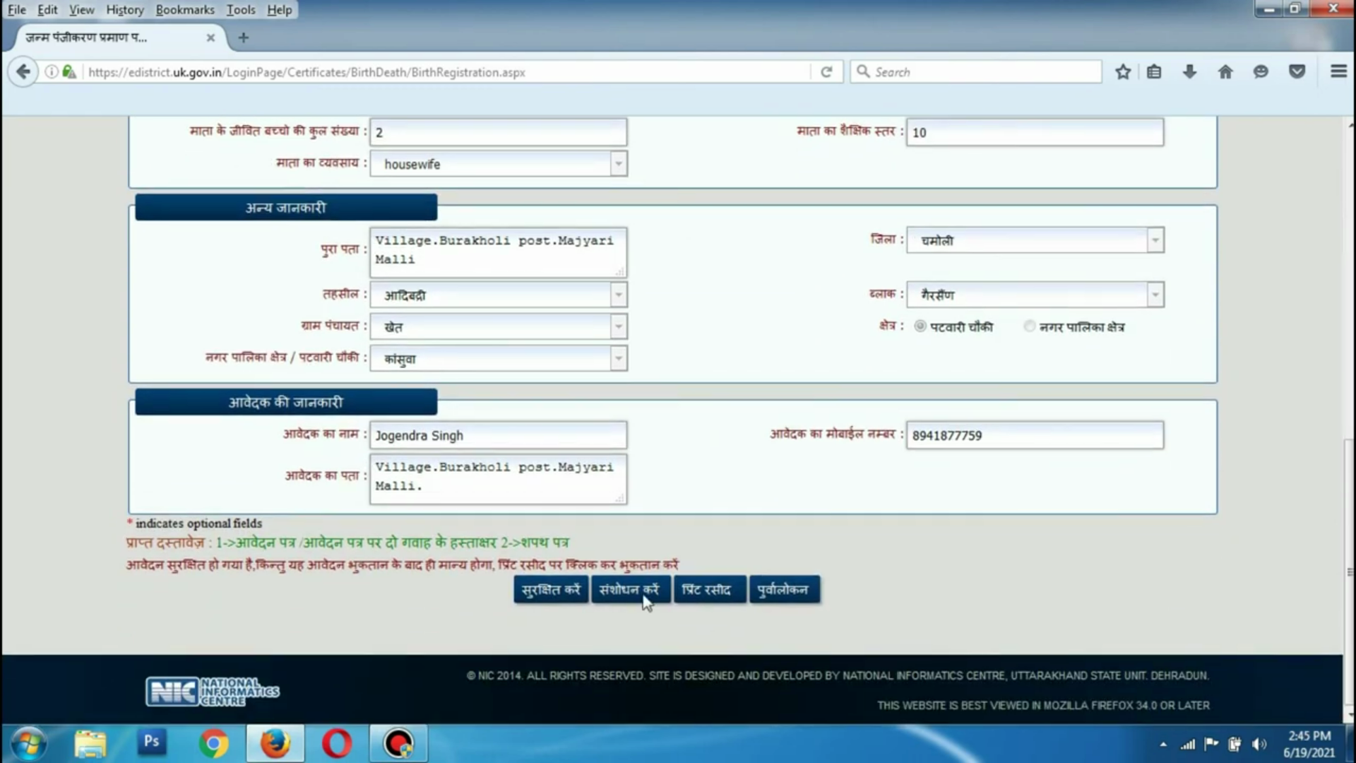
left_click(645, 598)
left_click(615, 593)
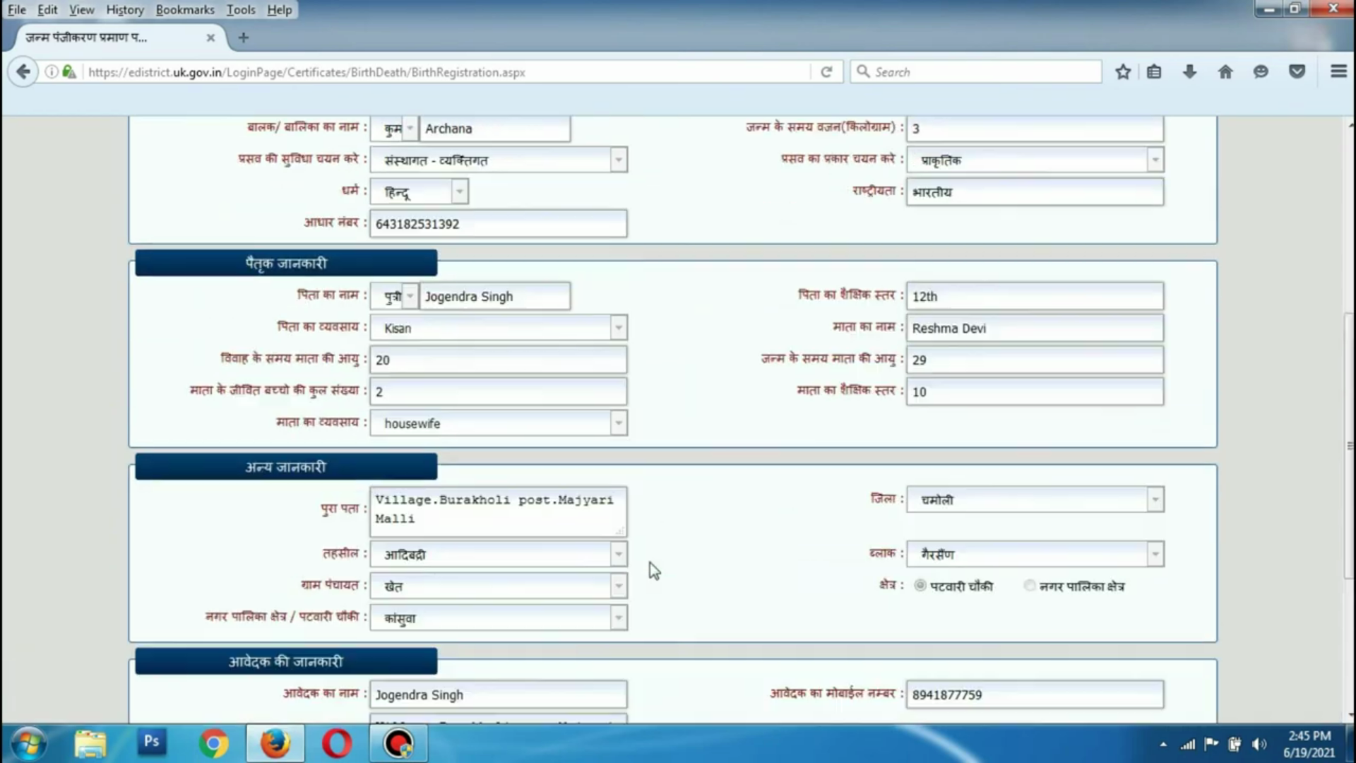
Open the CSC wallet Pay Page via प्रिंट रसीद, showing sale amount ₹30 and ₹10.68 due
scroll(533, 454, "up", 5)
scroll(616, 536, "down", 3)
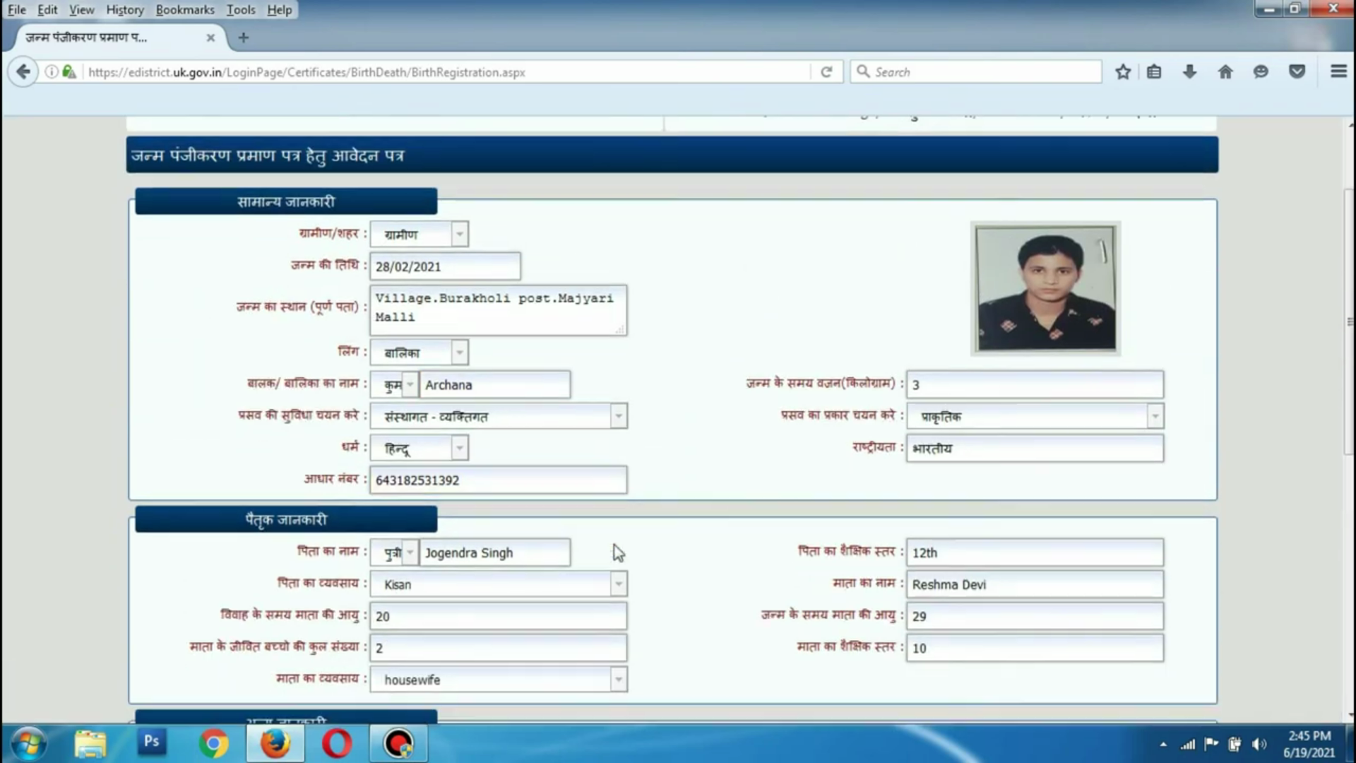
scroll(719, 528, "down", 5)
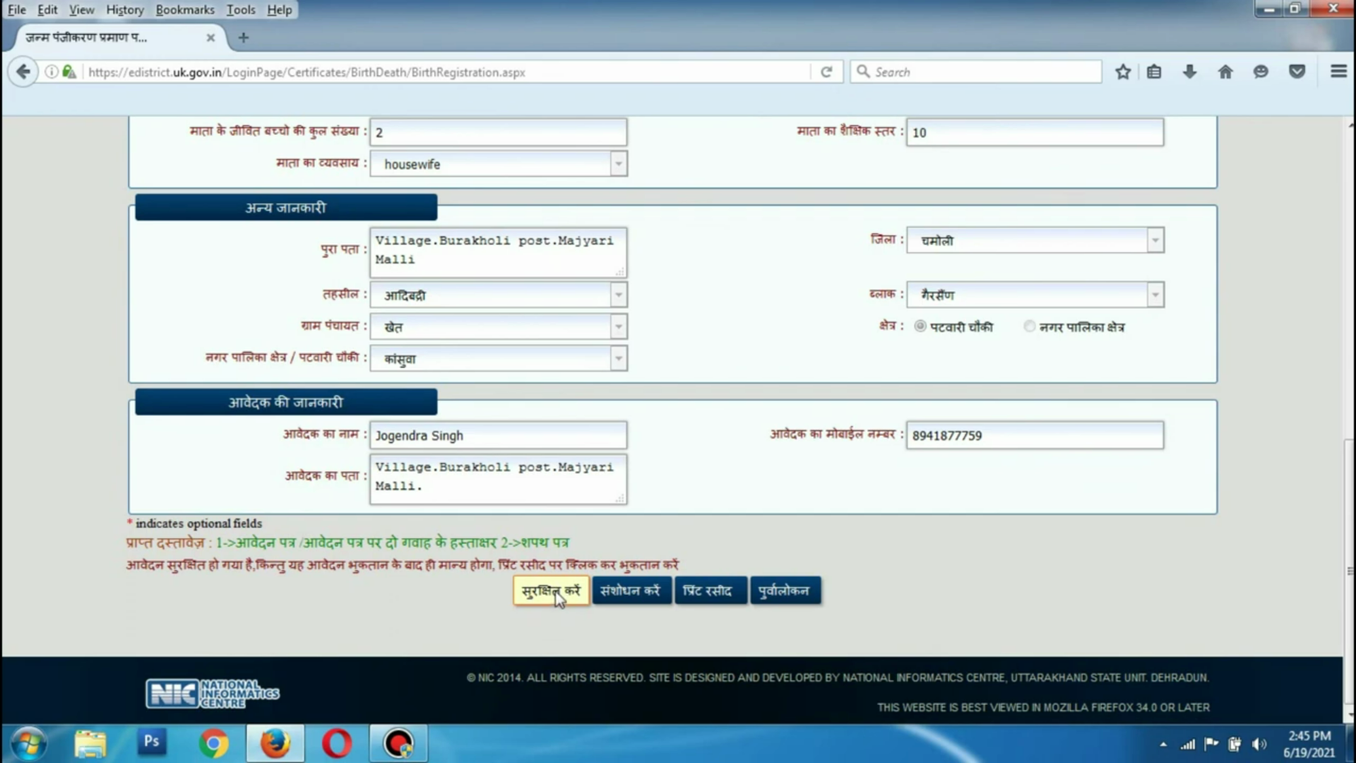
left_click(709, 594)
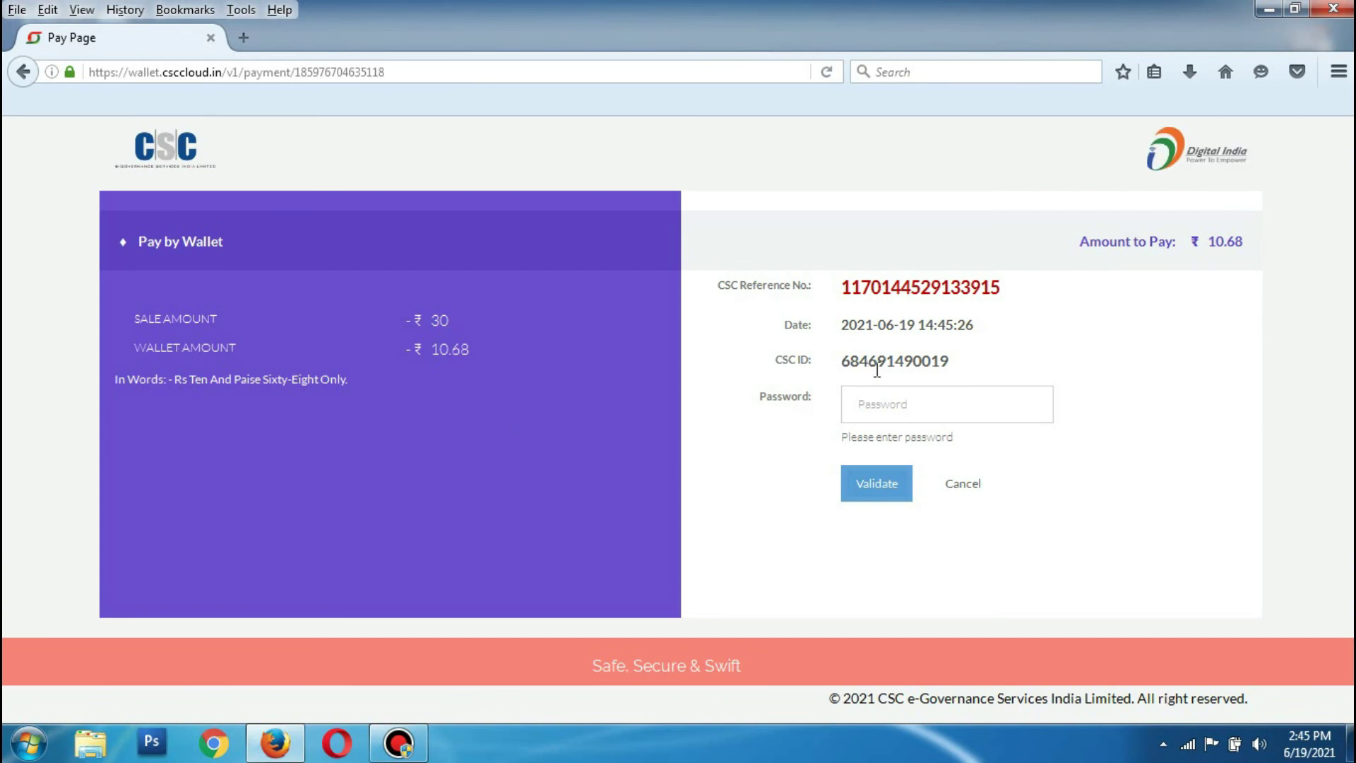
Enter the CSC wallet account password and validate it
left_click(871, 402)
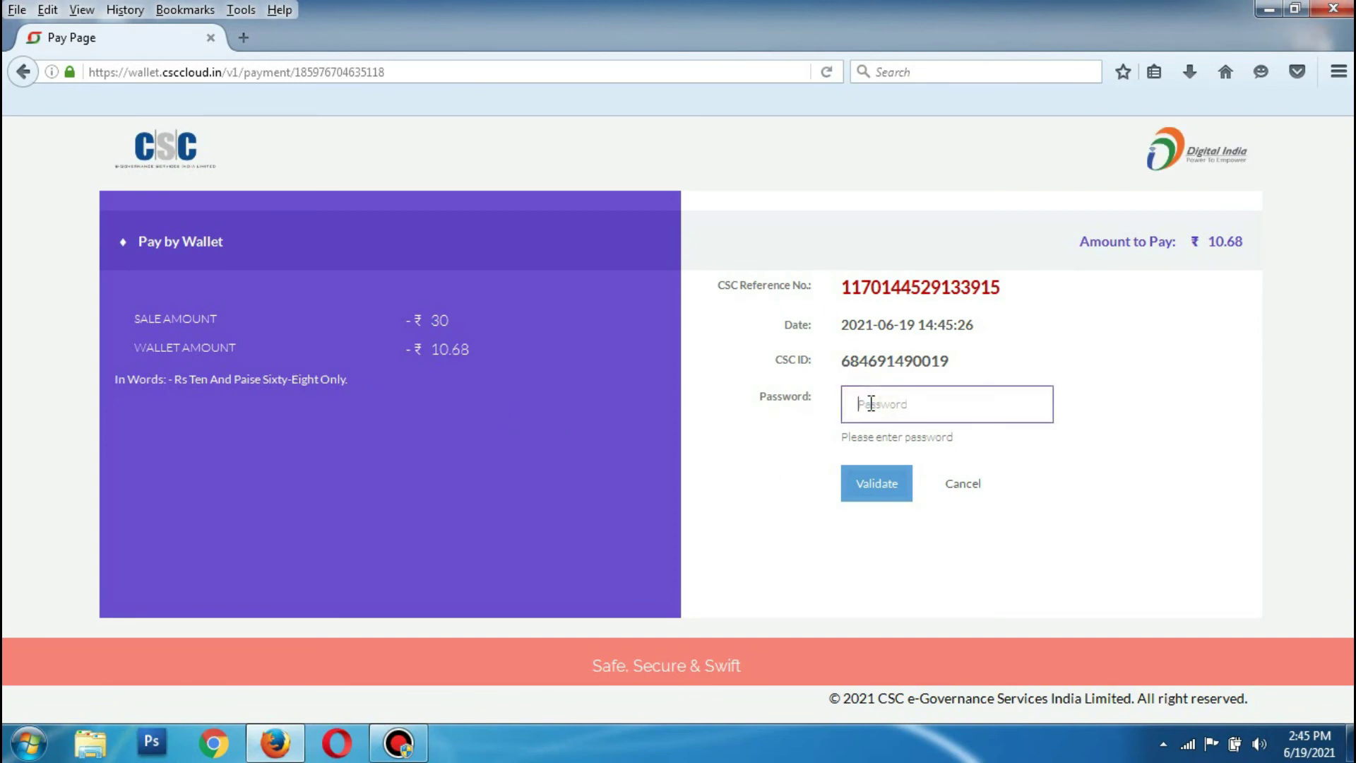
key("ctrl+v")
key("ctrl+a")
key("BackSpace")
key("Return")
Enter the 6-digit Wallet Pin to pay ₹10.68
left_click(871, 402)
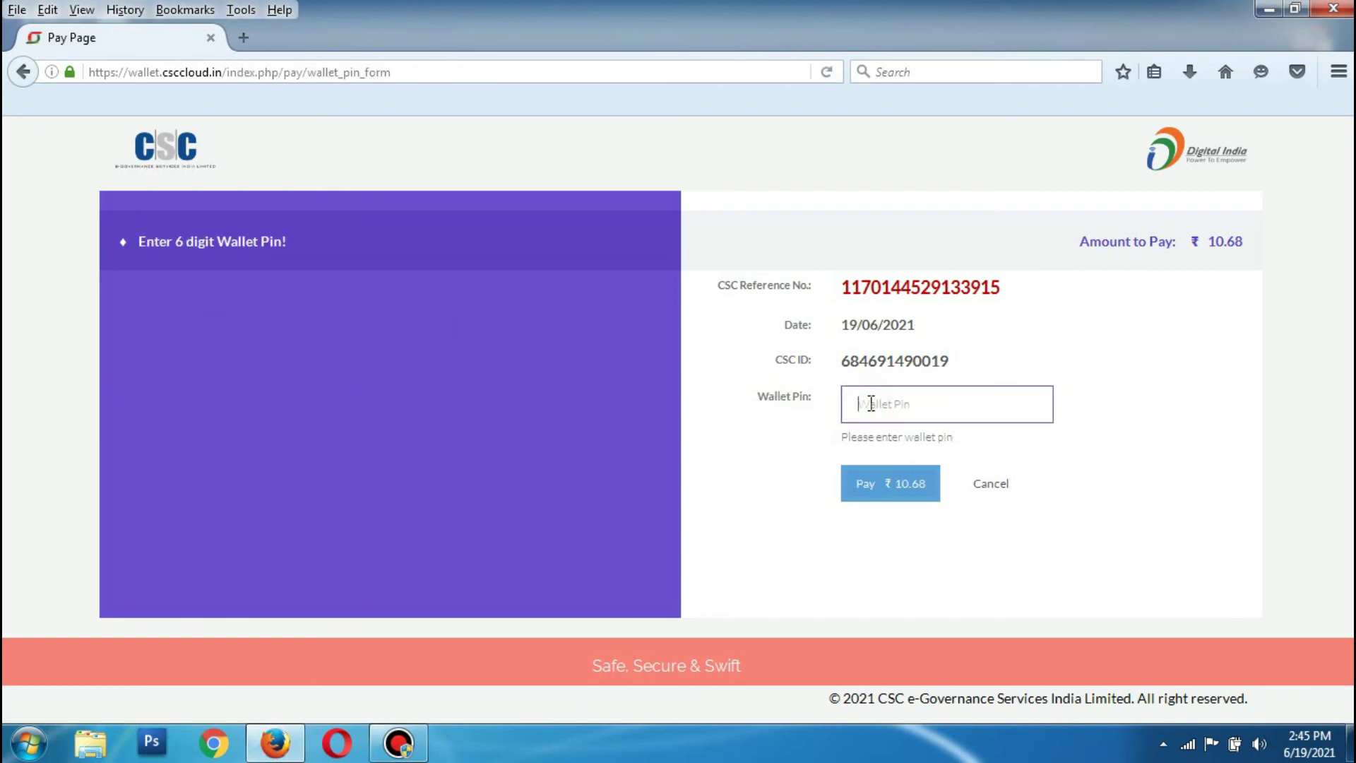
type("••••••")
key("Return")
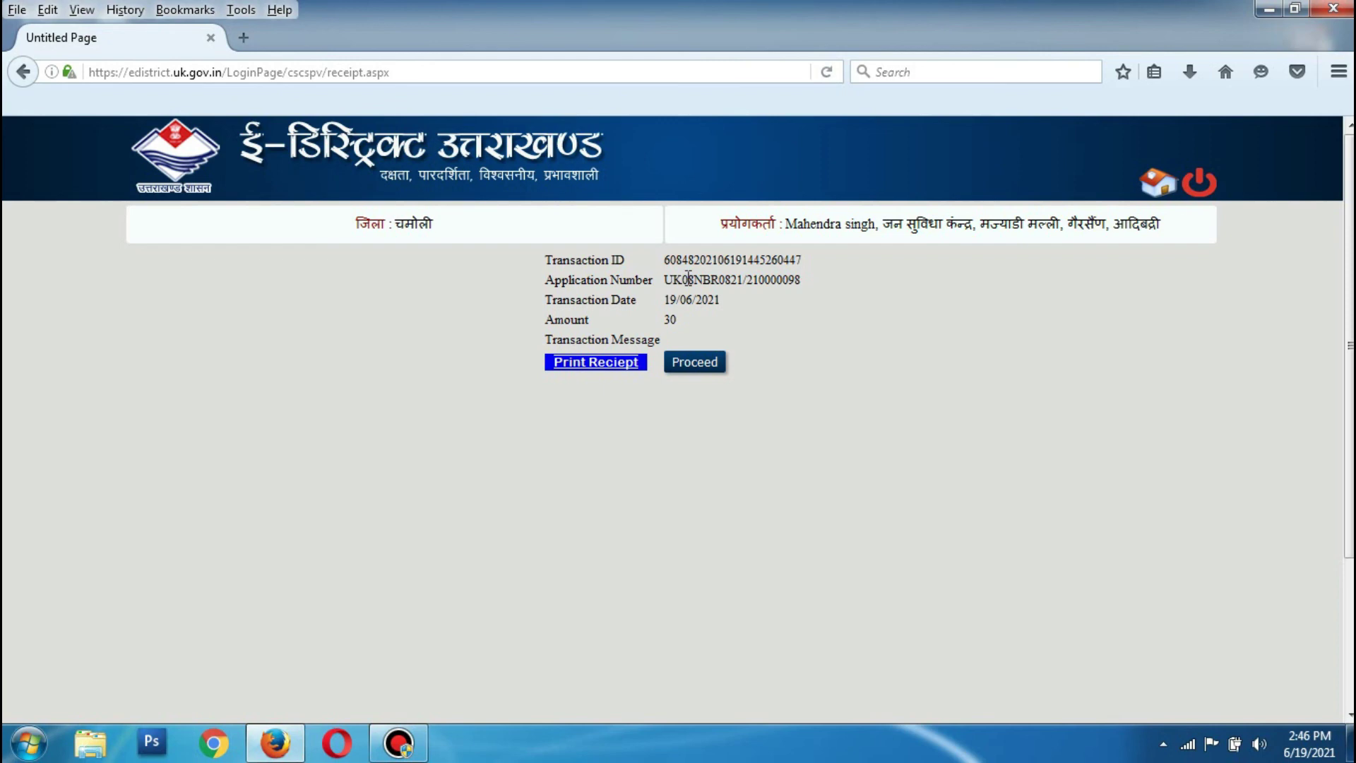
Copy the application number, save the Acknowledgement.pdf receipt, and proceed back to the main page
left_click_drag(665, 281, 804, 281)
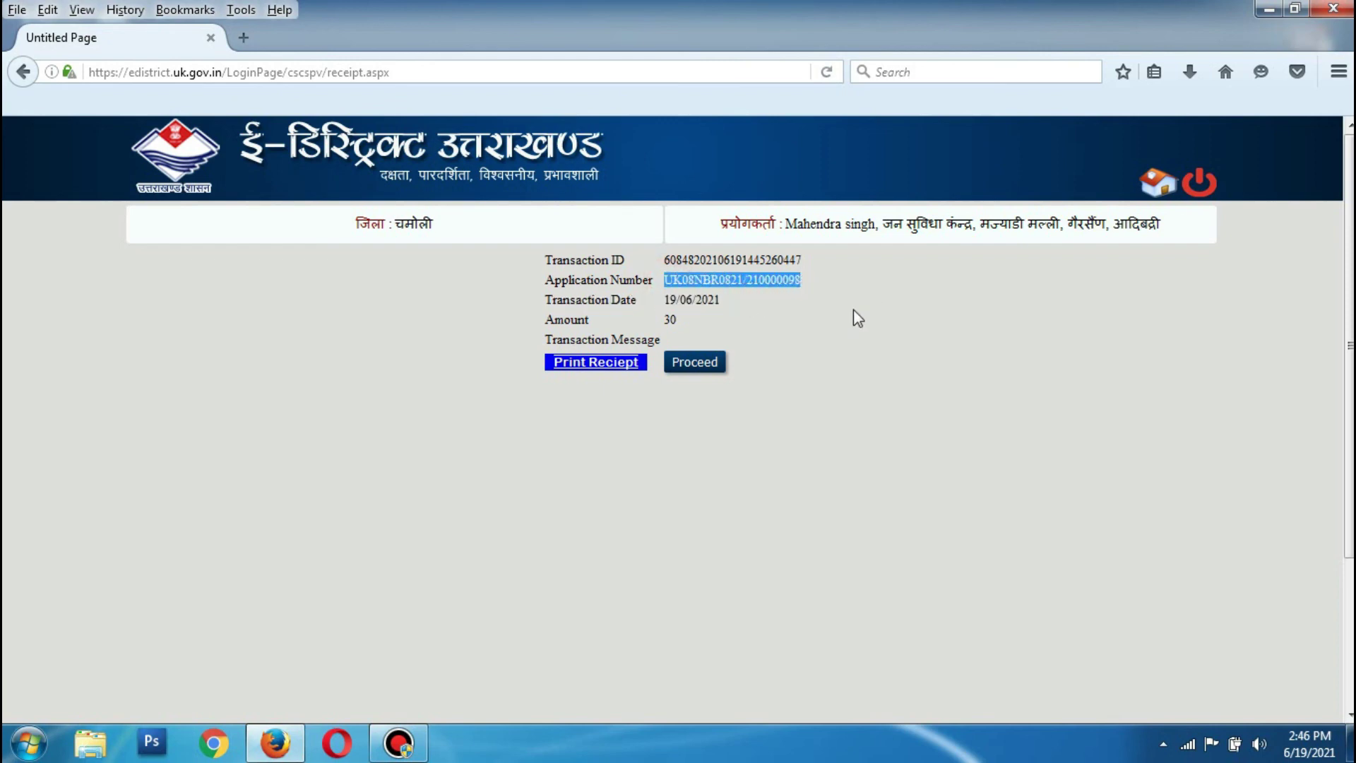
left_click(699, 363)
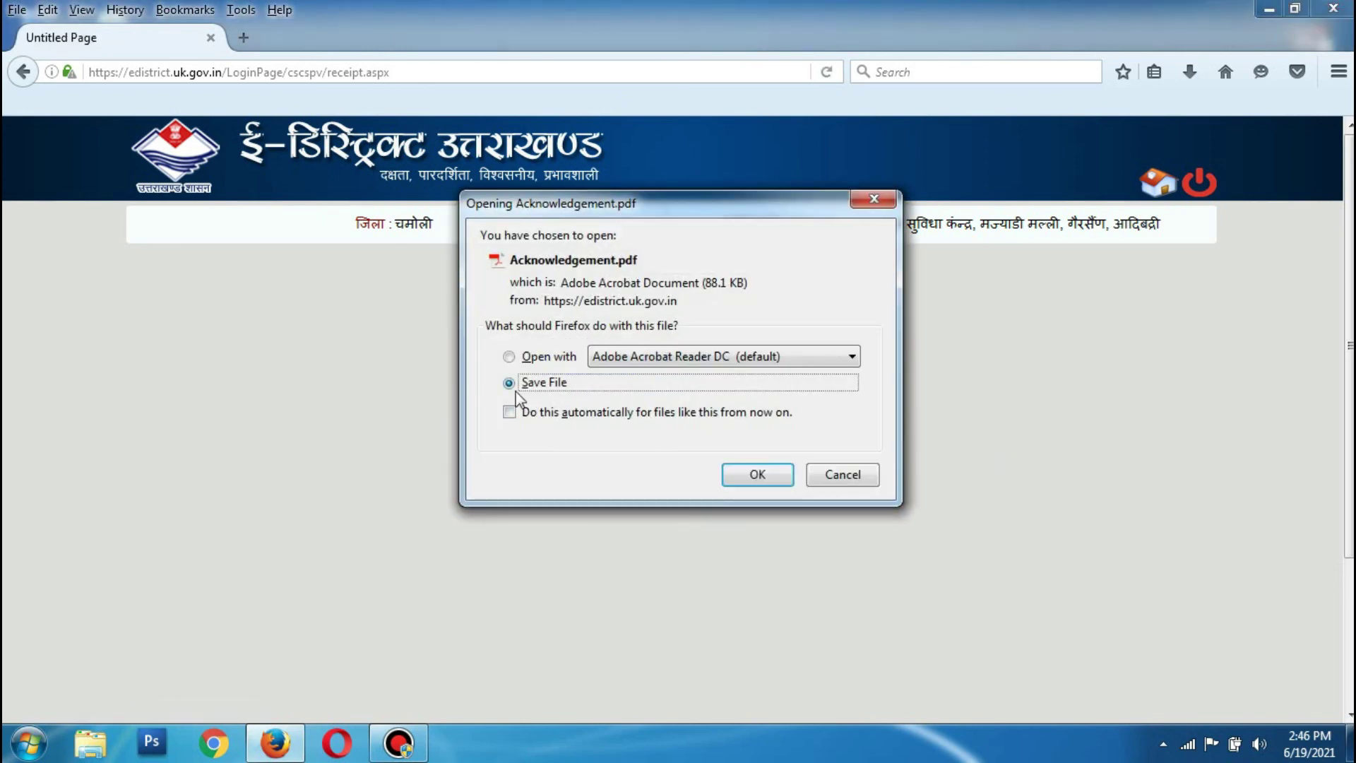
left_click(757, 475)
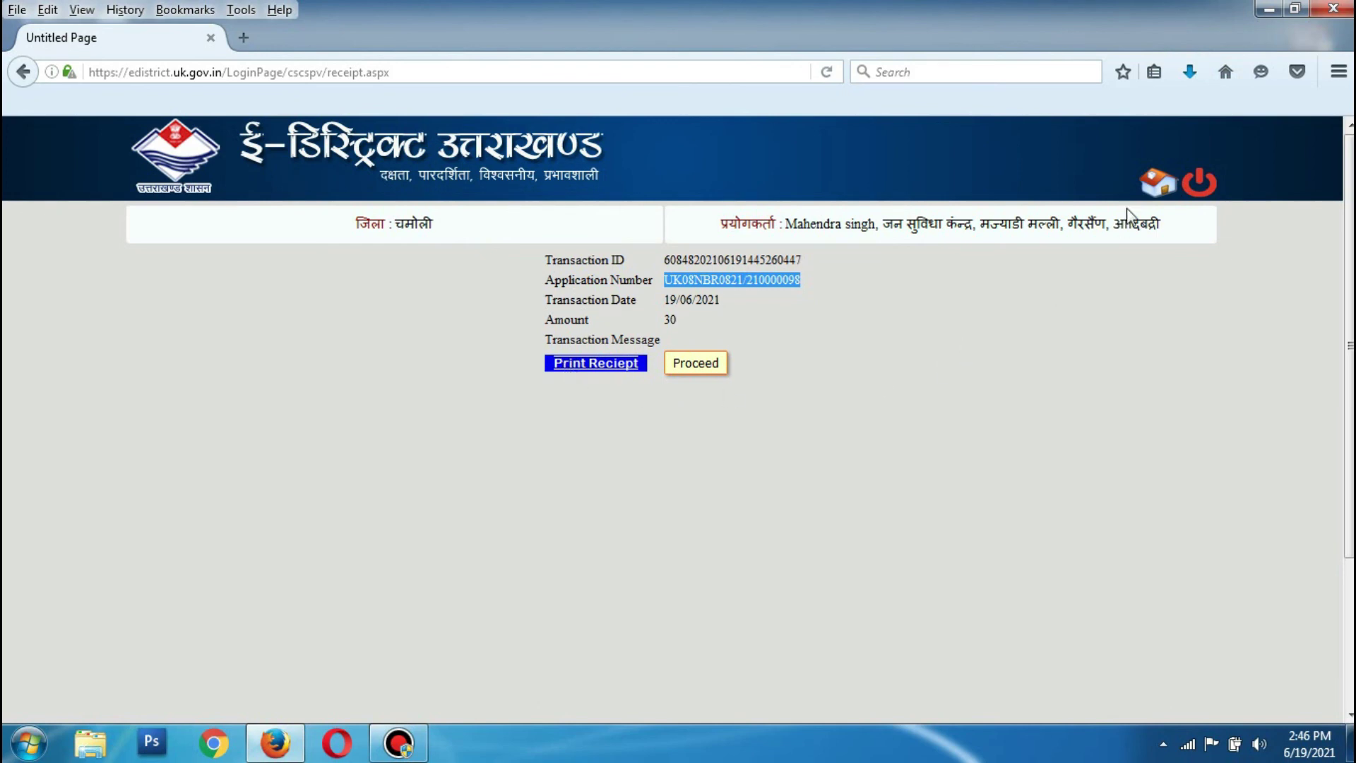
key("Return")
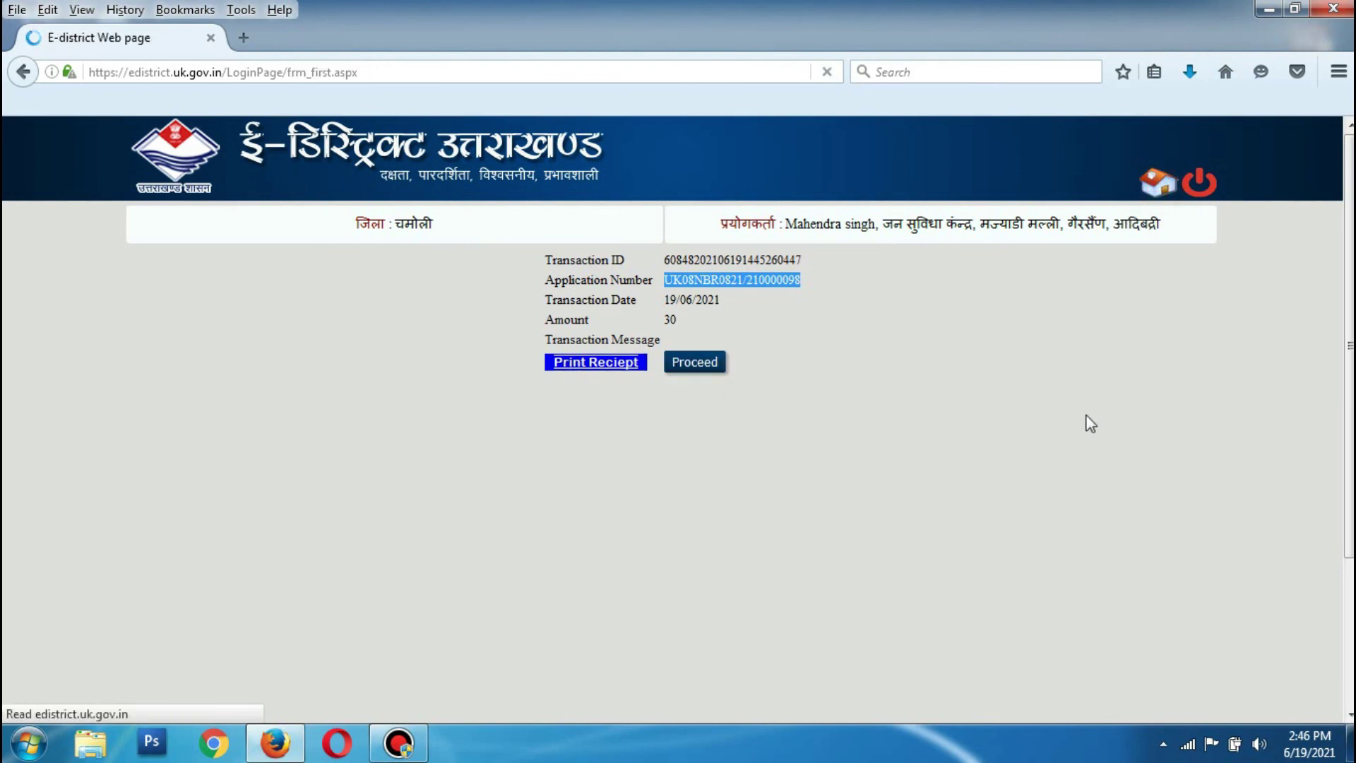